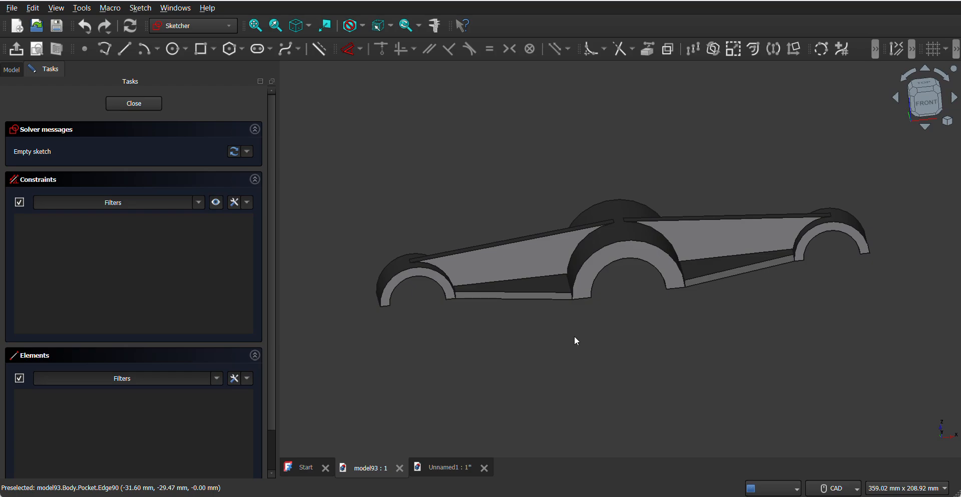
Check the dimensions in the PDF exercise drawing, then open the Unnamed1 document with the empty sketch.
{"action": "key", "text": "alt+Tab"}
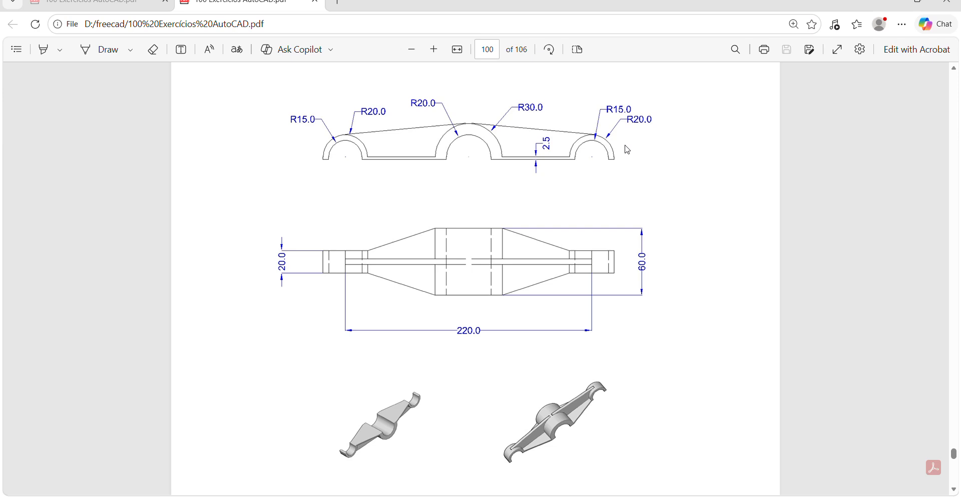
{"action": "key", "text": "alt+Tab"}
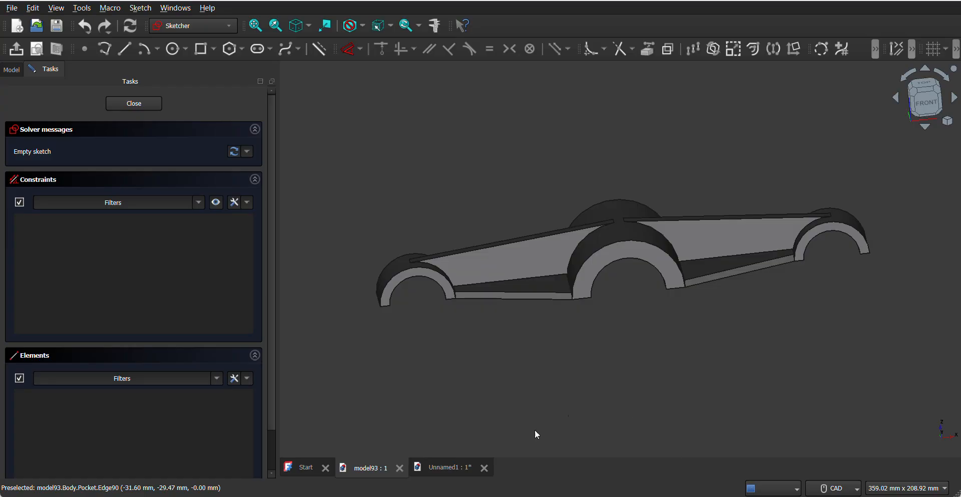
{"action": "left_click", "coordinate": [443, 469]}
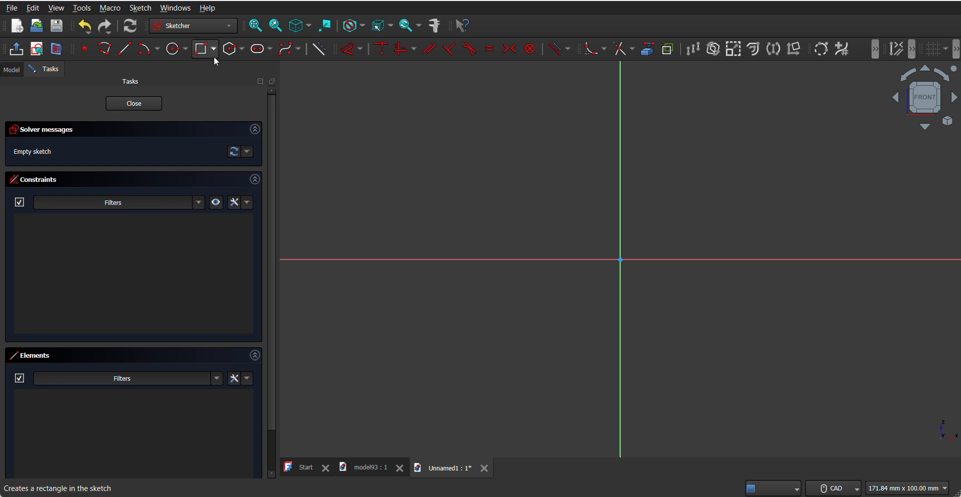
Sketch two concentric circles centred on the origin, about 53 mm and 38 mm in diameter.
{"action": "left_click", "coordinate": [173, 50]}
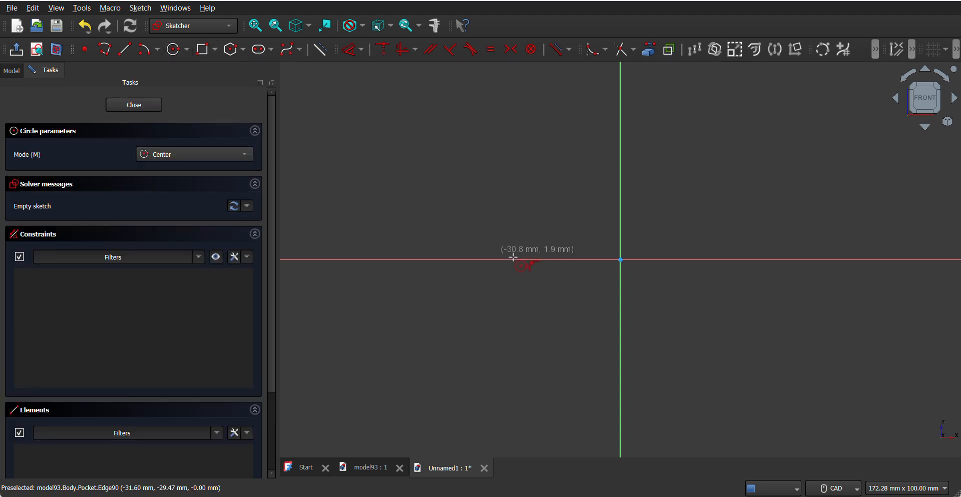
{"action": "left_click", "coordinate": [620, 260]}
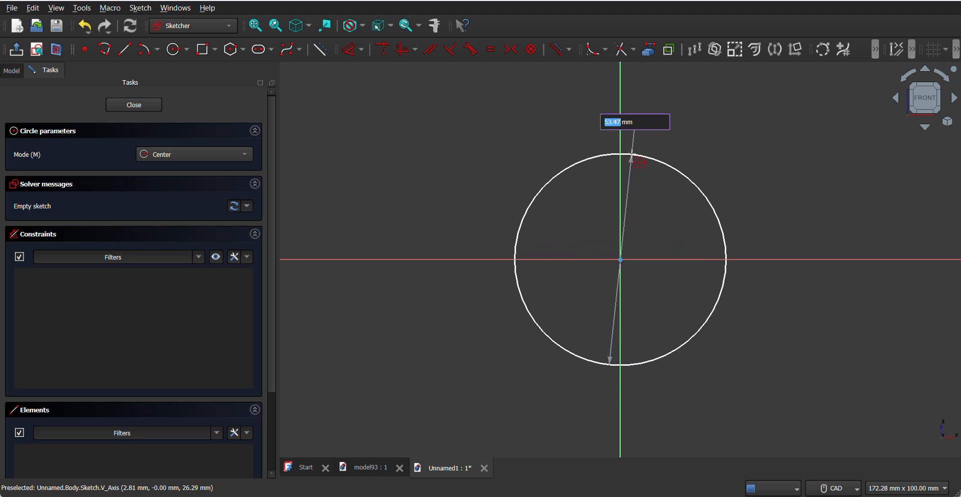
{"action": "left_click", "coordinate": [634, 155]}
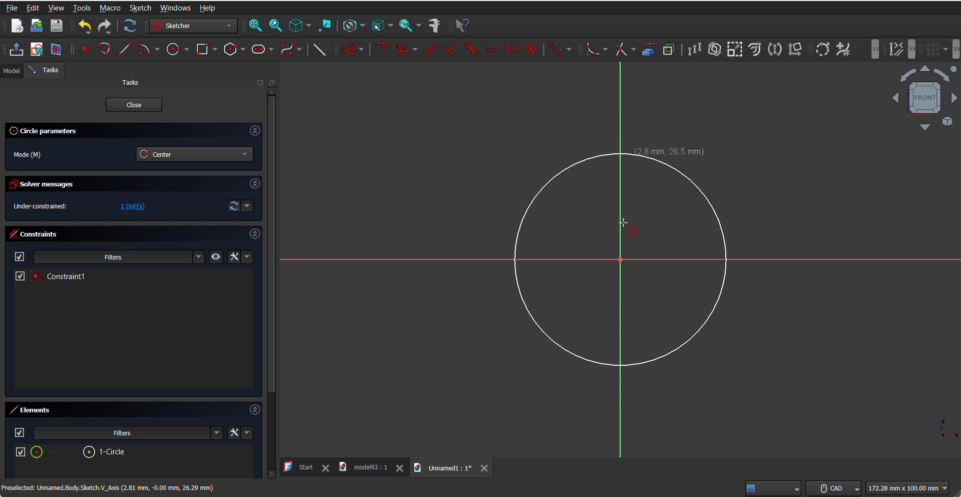
{"action": "left_click", "coordinate": [620, 259]}
{"action": "left_click", "coordinate": [626, 186]}
{"action": "right_click", "coordinate": [403, 191]}
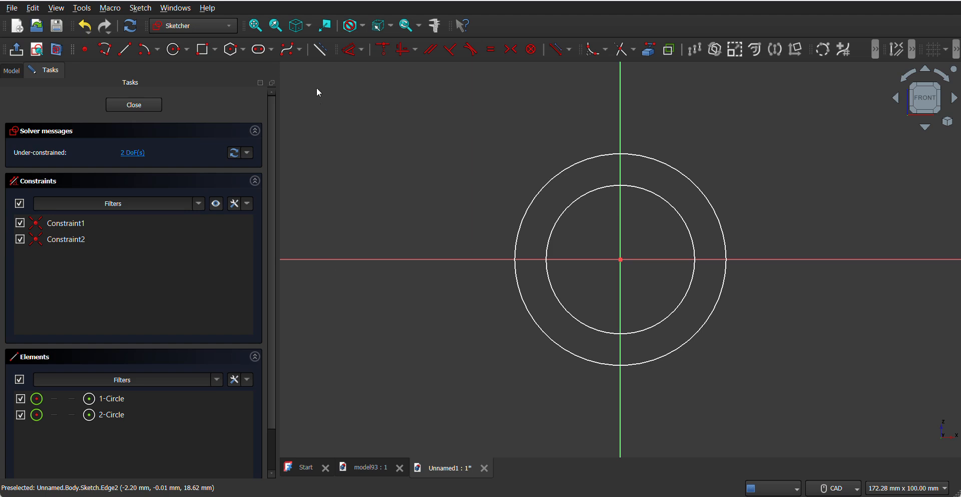
Dimension the outer circle at the origin with a diameter of 60 mm.
{"action": "left_click", "coordinate": [352, 49]}
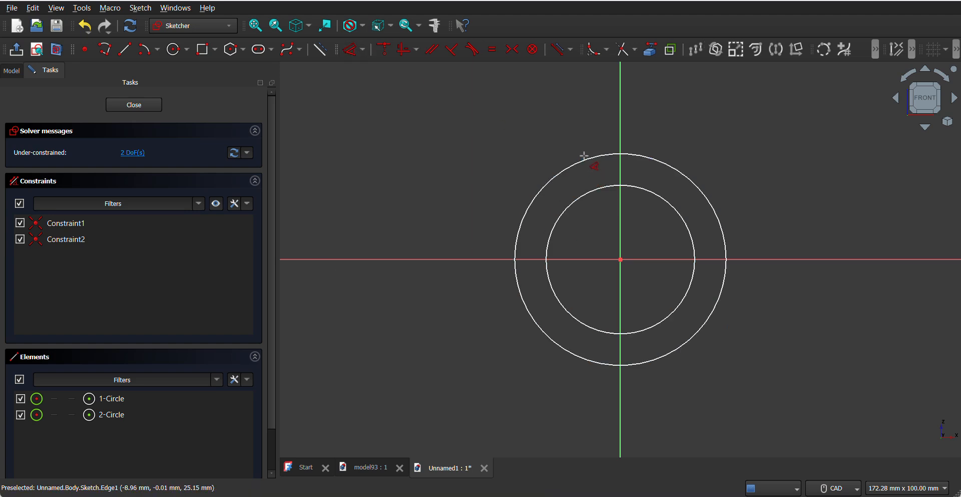
{"action": "left_click", "coordinate": [585, 159]}
{"action": "left_click", "coordinate": [523, 135]}
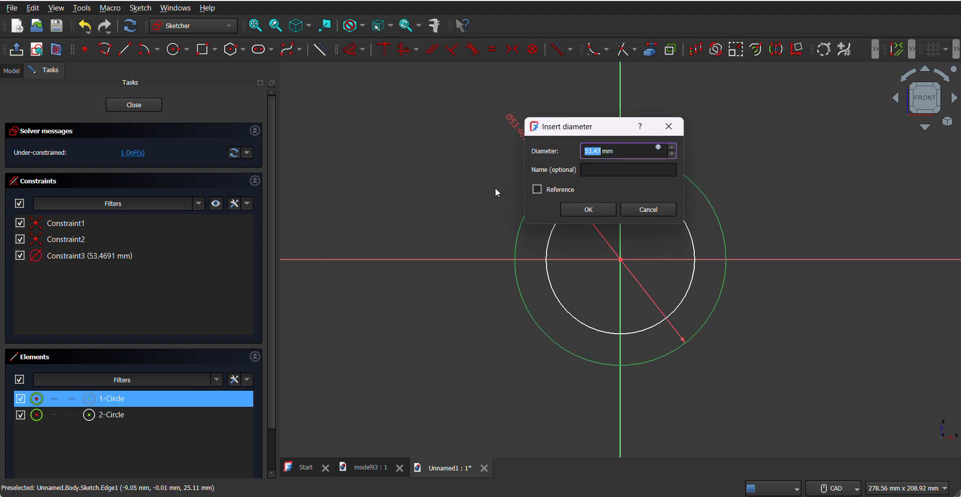
{"action": "type", "text": "40"}
{"action": "key", "text": "BackSpace"}
{"action": "key", "text": "BackSpace"}
{"action": "type", "text": "60"}
{"action": "key", "text": "Return"}
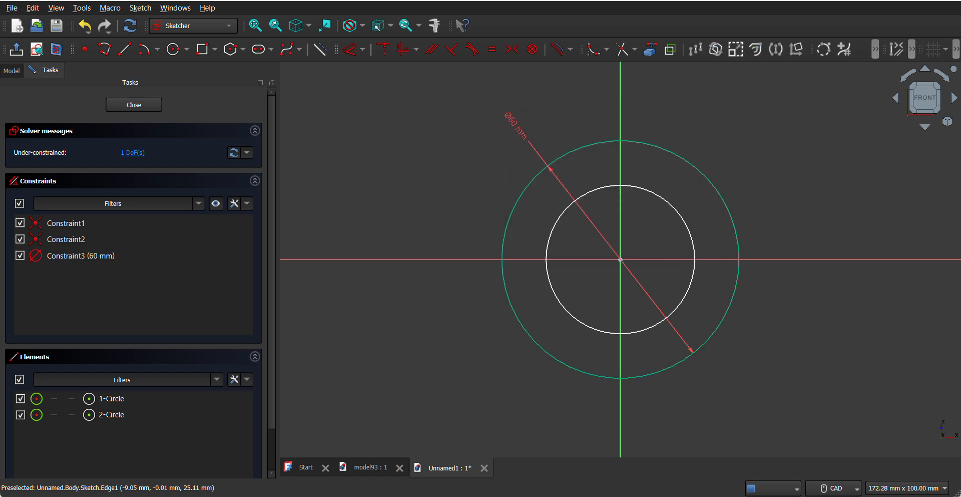
Check the central radii in the PDF drawing and dimension the inner circle at the origin with a diameter of 40 mm.
{"action": "key", "text": "alt+Tab"}
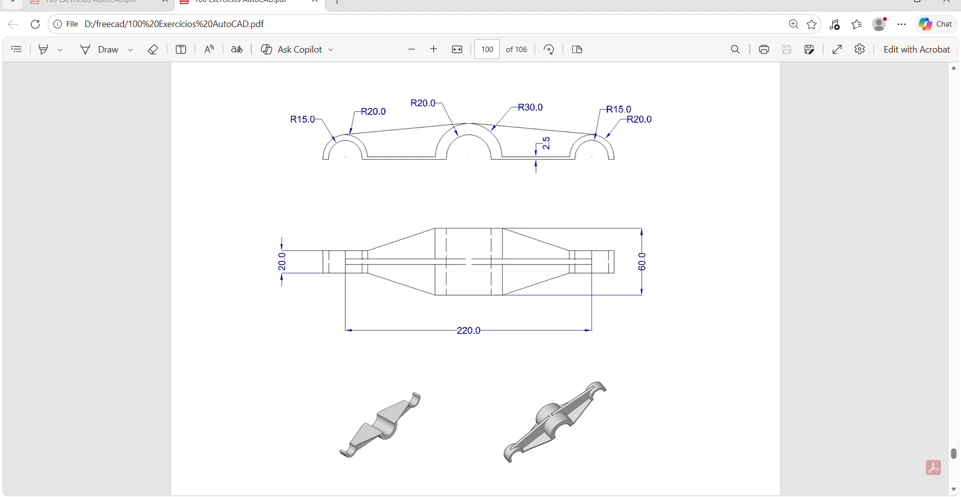
{"action": "key", "text": "alt+Tab"}
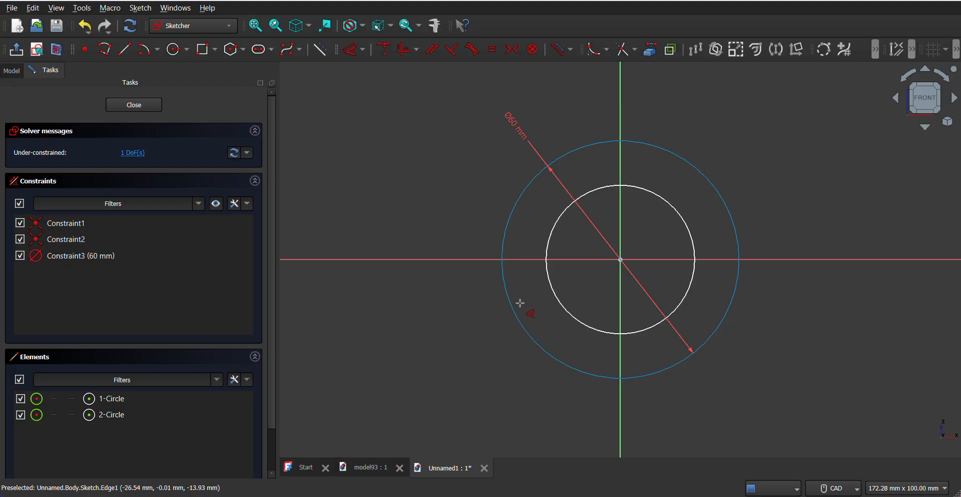
{"action": "left_click", "coordinate": [553, 238]}
{"action": "double_click", "coordinate": [451, 207]}
{"action": "type", "text": "40"}
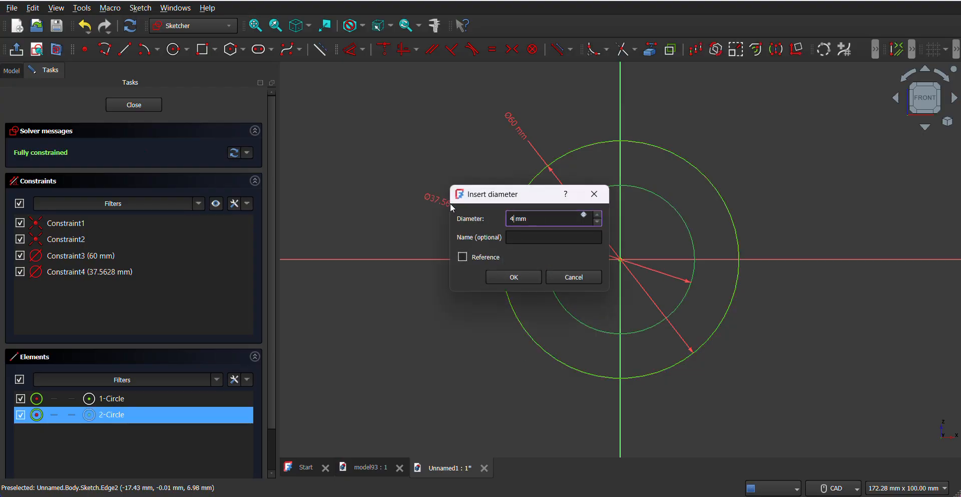
{"action": "key", "text": "Return"}
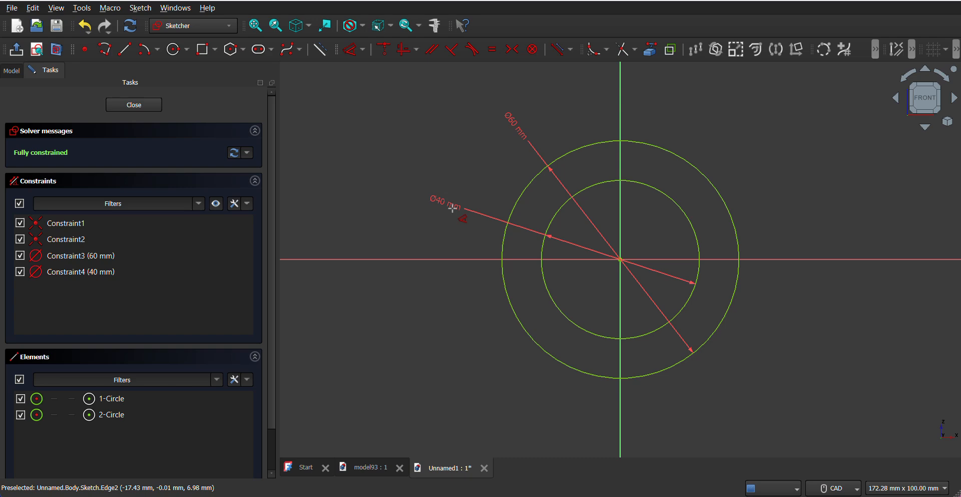
Examine the end-arc radii in the PDF drawing and return to the sketch, showing more space around the circles.
{"action": "key", "text": "alt+Tab"}
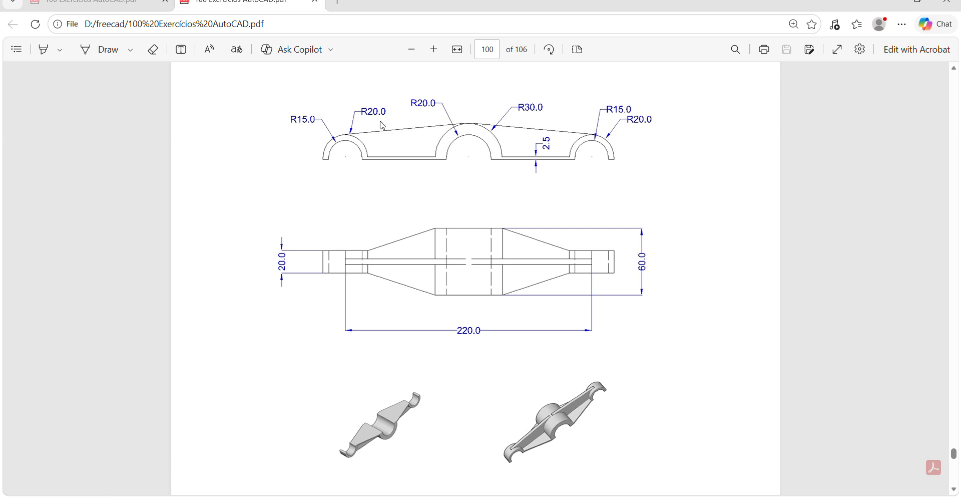
{"action": "left_click", "coordinate": [689, 495]}
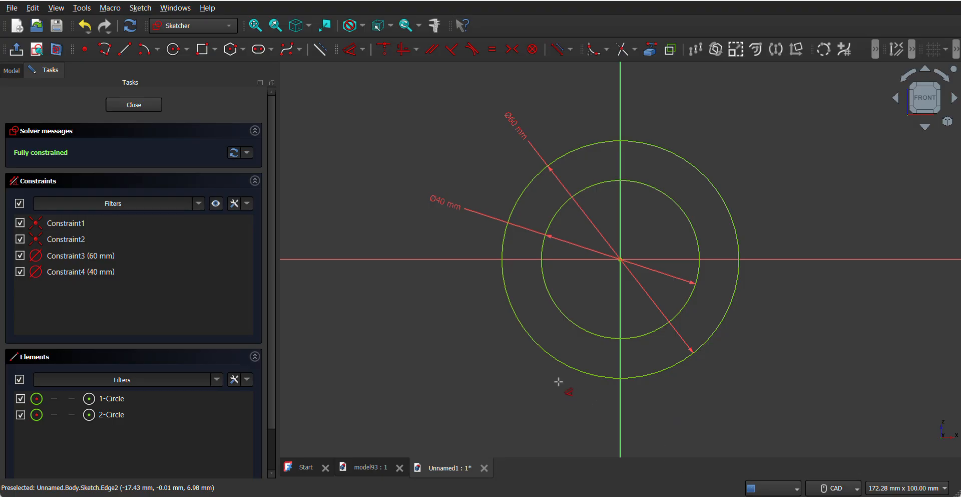
{"action": "left_click", "coordinate": [255, 27]}
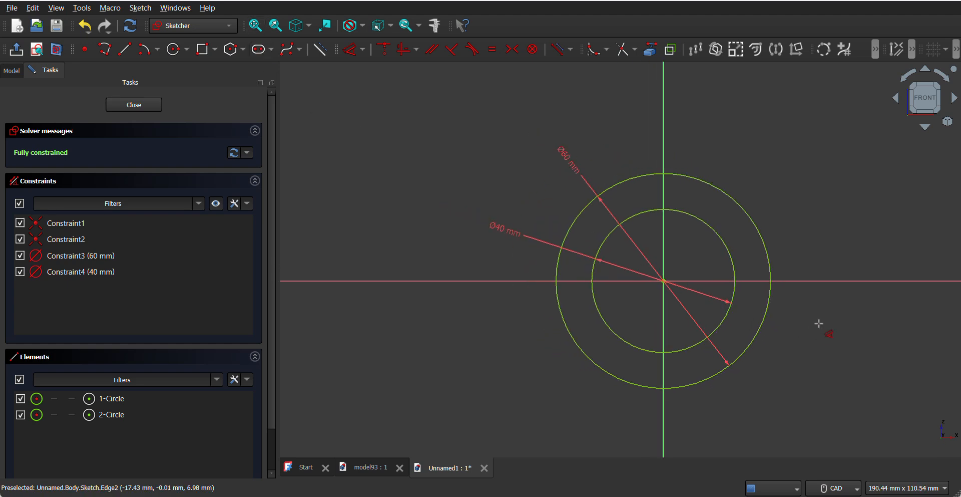
{"action": "scroll", "coordinate": [819, 323], "scroll_direction": "down", "scroll_amount": 5}
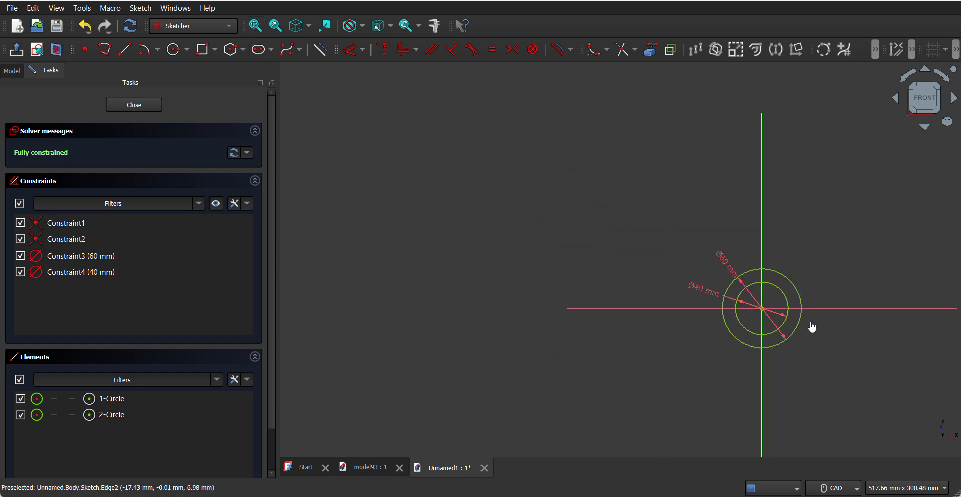
{"action": "key", "text": "d"}
{"action": "left_click", "coordinate": [724, 298]}
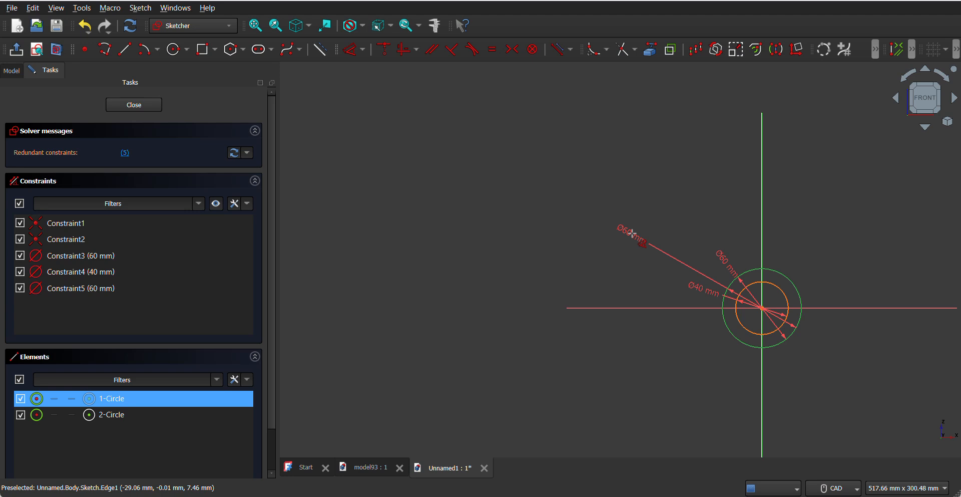
{"action": "left_click", "coordinate": [633, 233]}
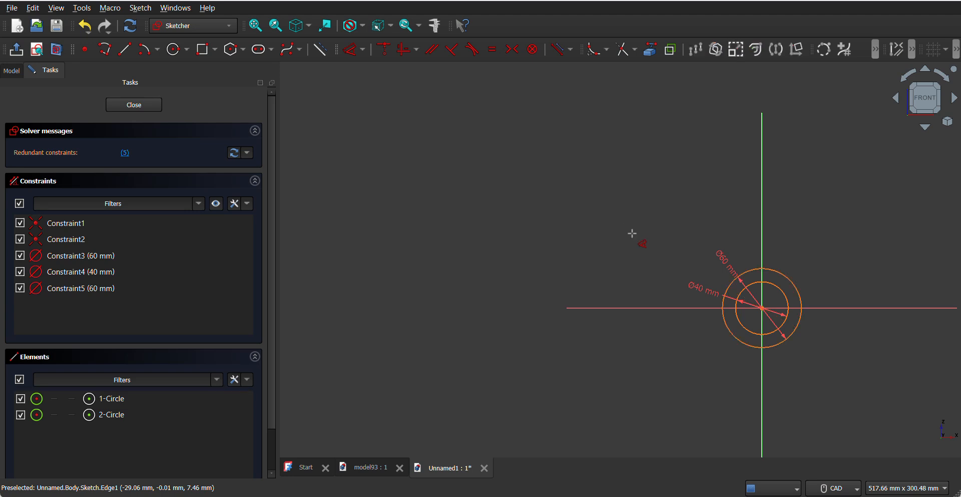
{"action": "key", "text": "Escape"}
{"action": "key", "text": "ctrl+z"}
Sketch one circle about 50 mm in diameter on the horizontal axis at each side of the central circles.
{"action": "middle_click_drag", "start_coordinate": [762, 327], "coordinate": [591, 292]}
{"action": "left_click", "coordinate": [175, 49]}
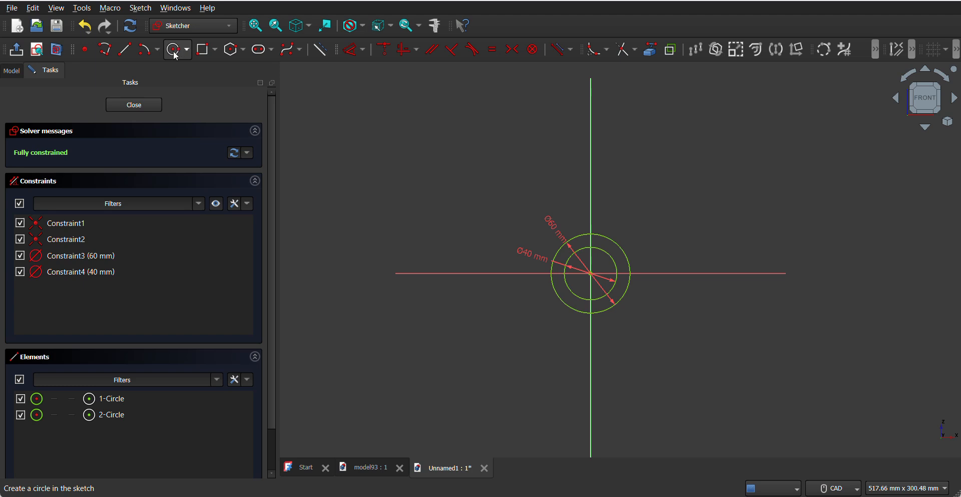
{"action": "left_click", "coordinate": [406, 273]}
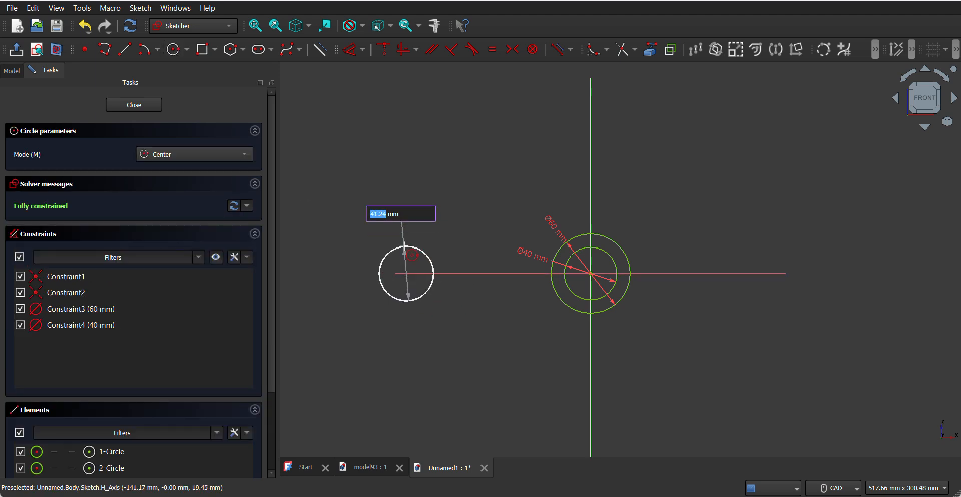
{"action": "left_click", "coordinate": [405, 240]}
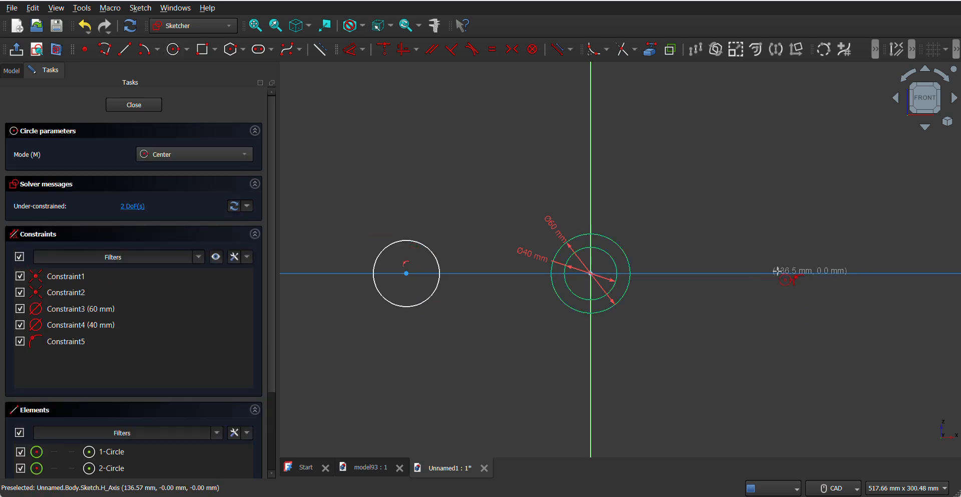
{"action": "left_click", "coordinate": [798, 273]}
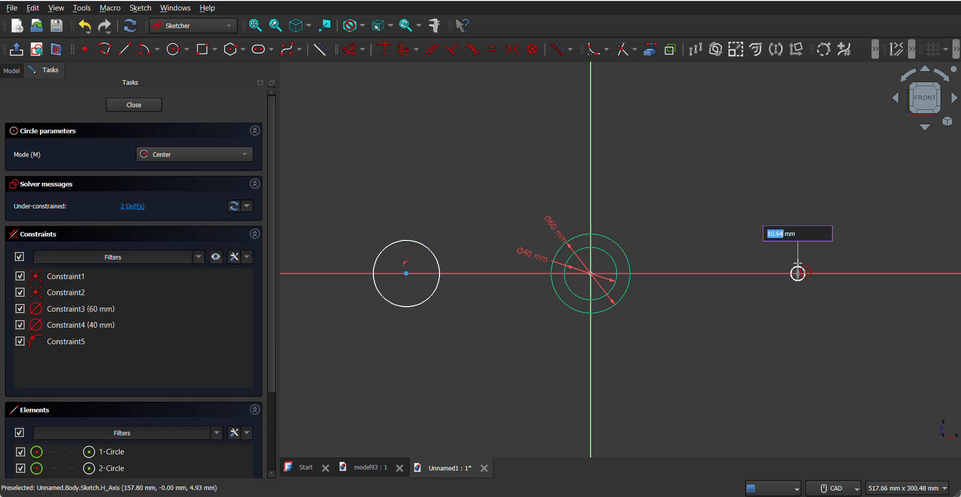
{"action": "left_click", "coordinate": [798, 242]}
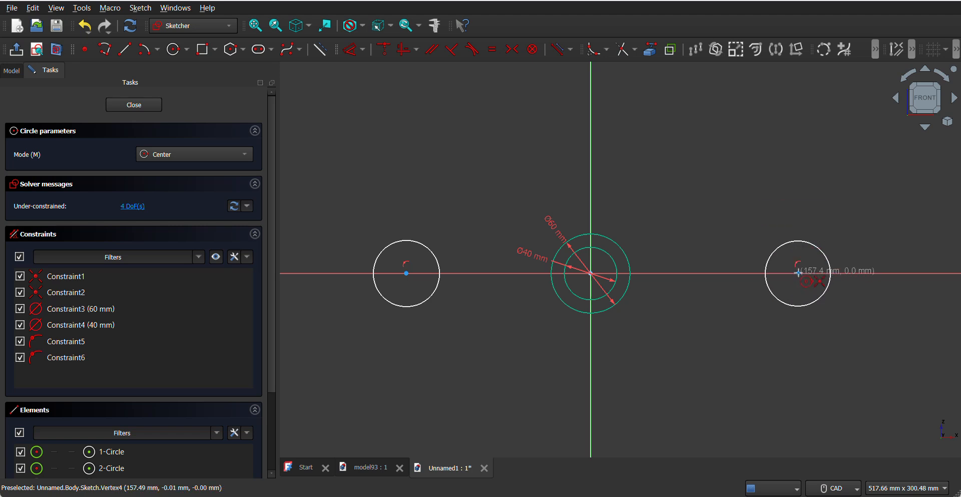
Add a smaller concentric circle inside each side circle, making the left one about 27 mm in diameter.
{"action": "left_click", "coordinate": [798, 273]}
{"action": "left_click", "coordinate": [798, 254]}
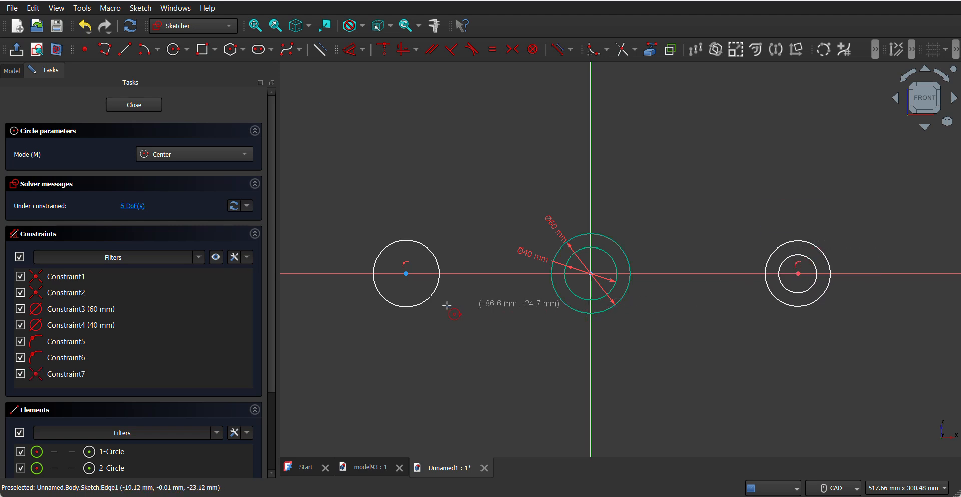
{"action": "left_click", "coordinate": [406, 271]}
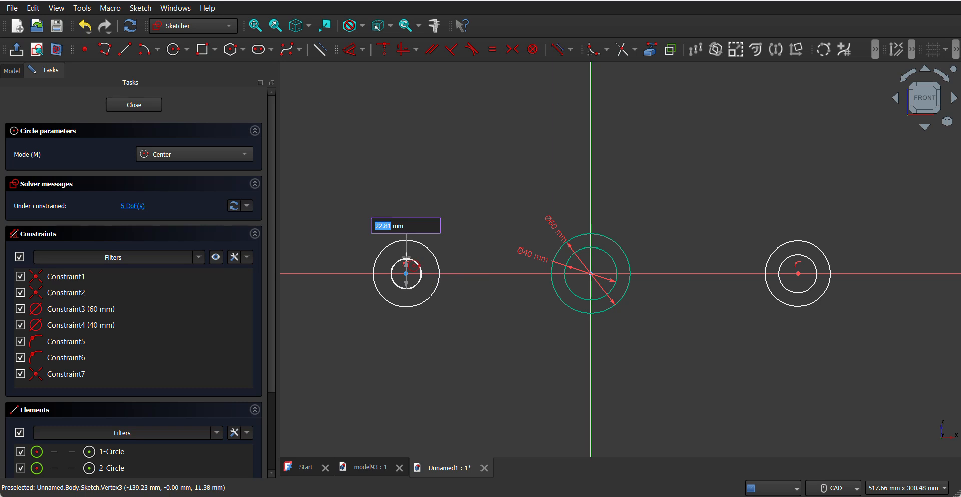
{"action": "left_click", "coordinate": [406, 255]}
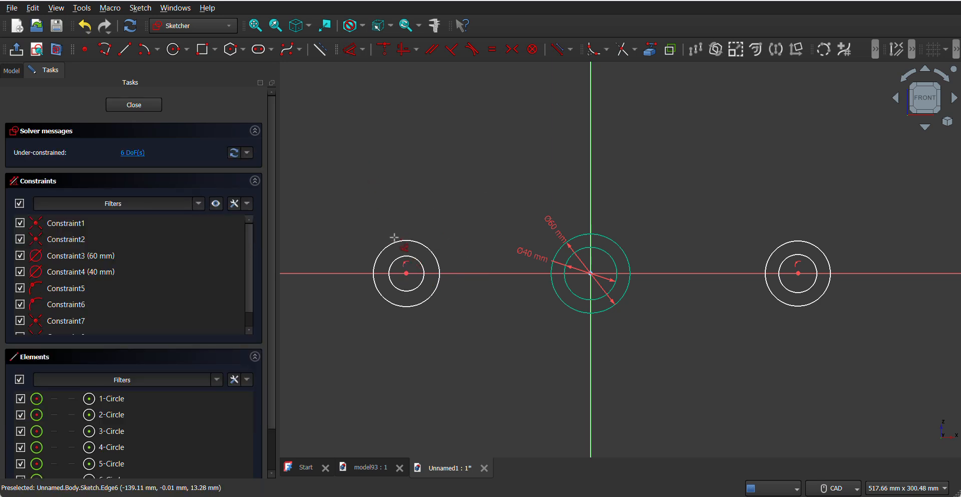
Dimension the larger circle of the left pair with a diameter of 30 mm.
{"action": "left_click", "coordinate": [401, 244]}
{"action": "left_click", "coordinate": [363, 203]}
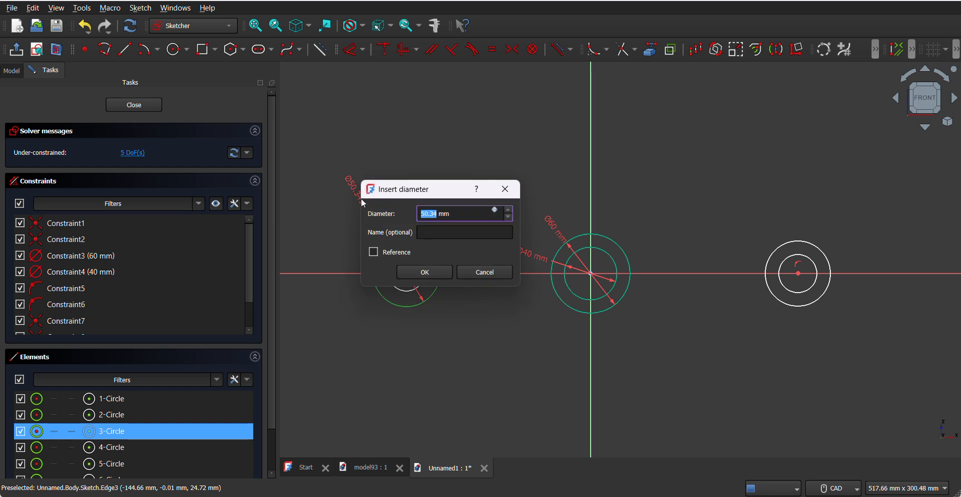
{"action": "type", "text": "30"}
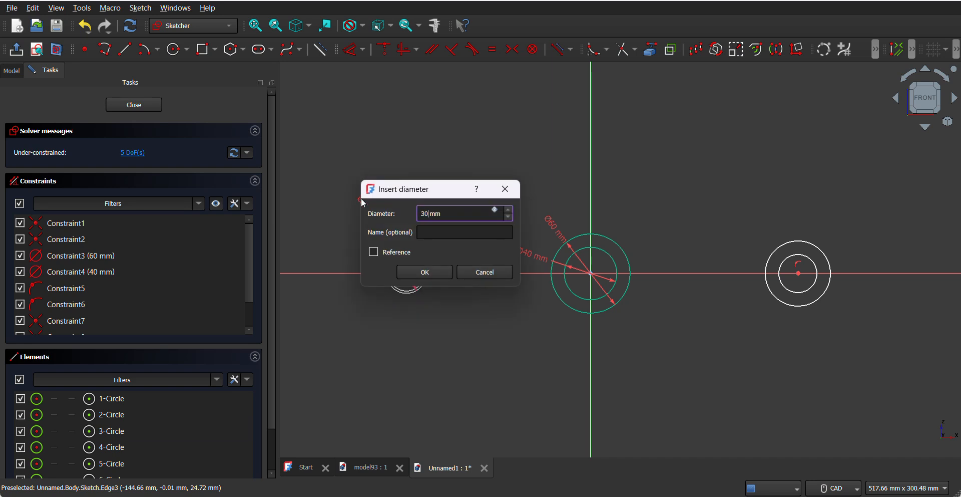
{"action": "key", "text": "Return"}
Recheck the PDF drawing and enlarge the left pair's undimensioned circle beyond the 30 mm circle, to about 40 mm in diameter.
{"action": "left_click", "coordinate": [481, 493]}
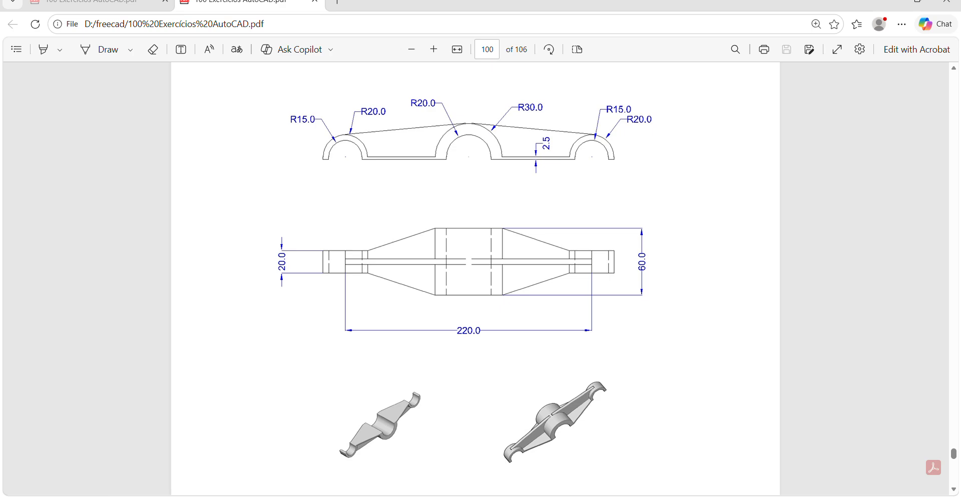
{"action": "key", "text": "alt+Tab"}
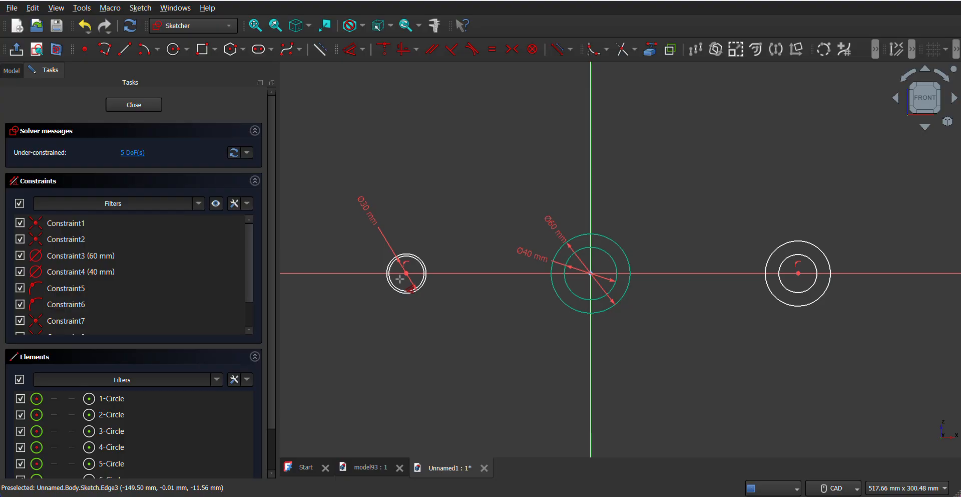
{"action": "scroll", "coordinate": [400, 279], "scroll_direction": "up", "scroll_amount": 7}
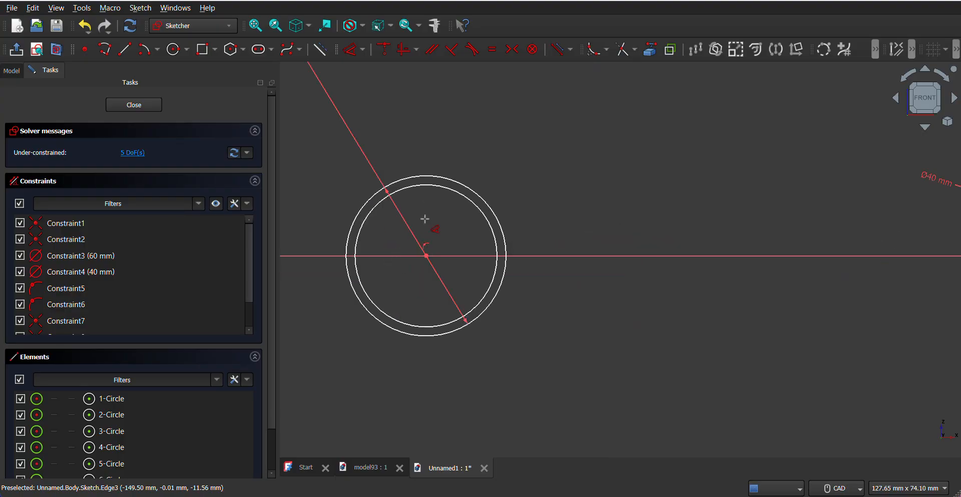
{"action": "left_click_drag", "start_coordinate": [425, 180], "coordinate": [467, 147]}
Dimension the outer circle of the left pair with a diameter of 40 mm.
{"action": "left_click", "coordinate": [349, 50]}
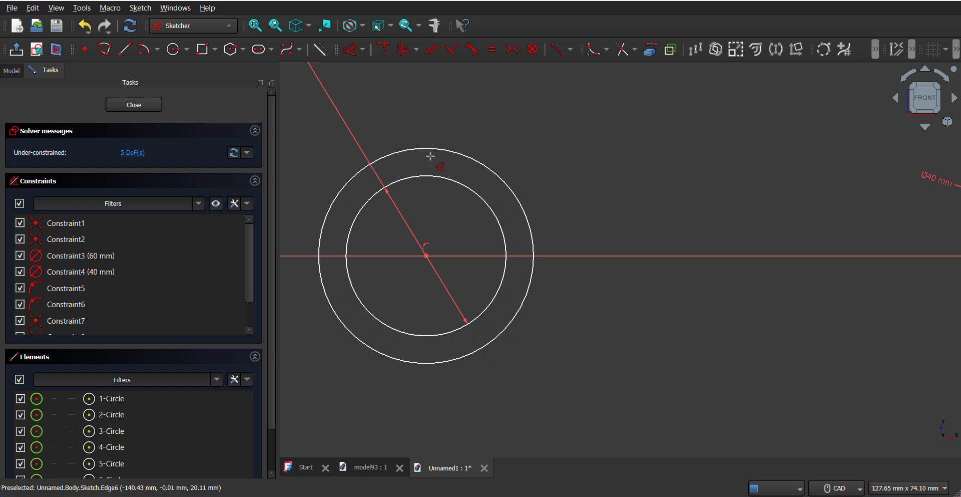
{"action": "left_click", "coordinate": [430, 149]}
{"action": "left_click", "coordinate": [433, 108]}
{"action": "type", "text": "40"}
{"action": "key", "text": "Return"}
{"action": "scroll", "coordinate": [399, 295], "scroll_direction": "down", "scroll_amount": 6}
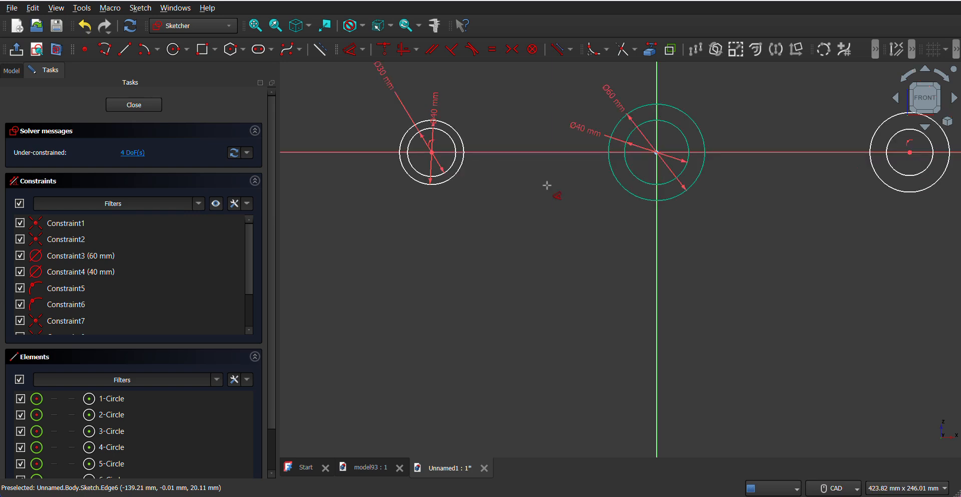
Make the outer circles of the two side pairs equal, and likewise make their inner circles equal.
{"action": "left_click", "coordinate": [437, 308]}
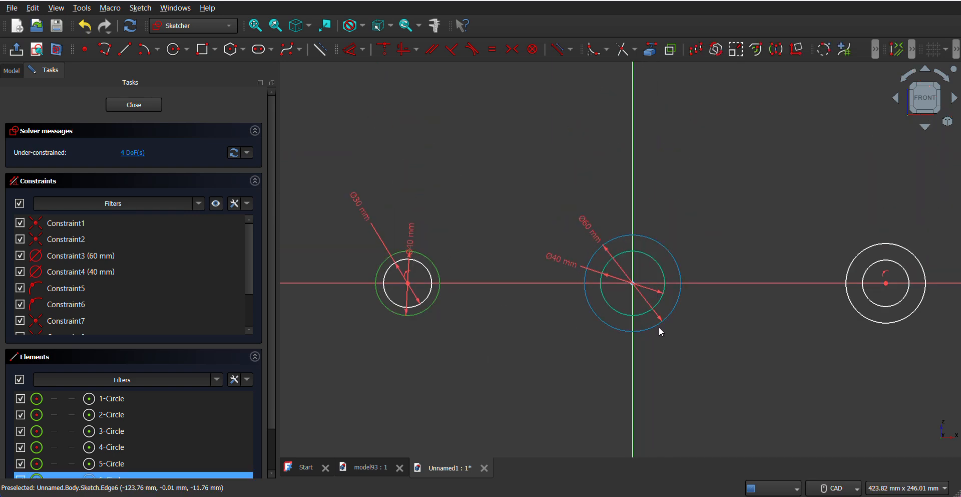
{"action": "left_click", "coordinate": [853, 311]}
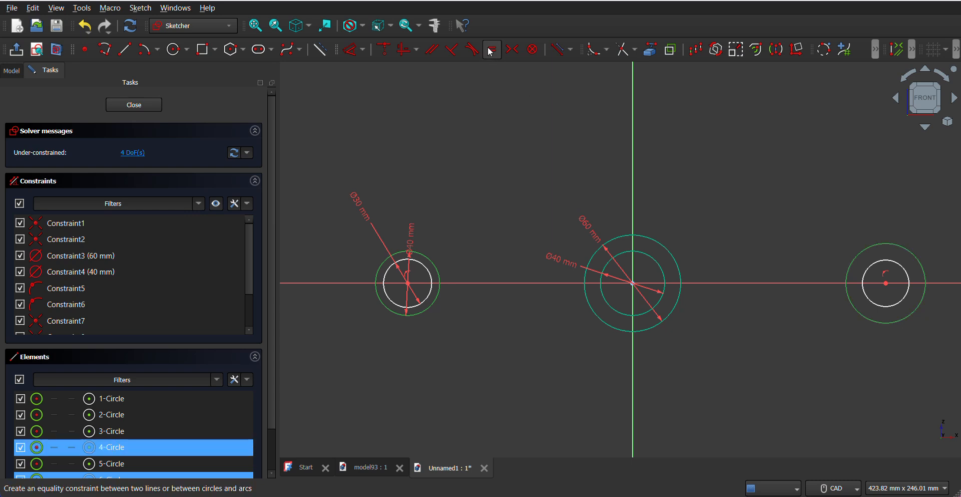
{"action": "left_click", "coordinate": [492, 49]}
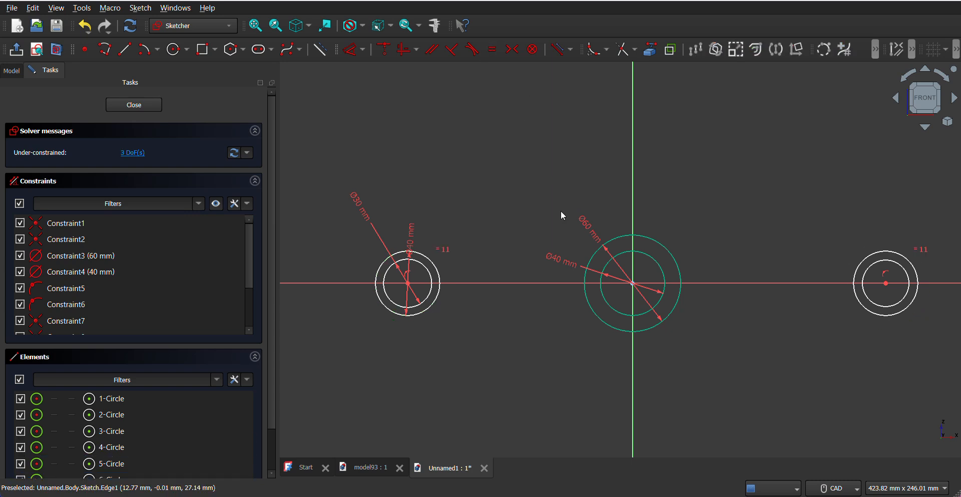
{"action": "left_click", "coordinate": [432, 295]}
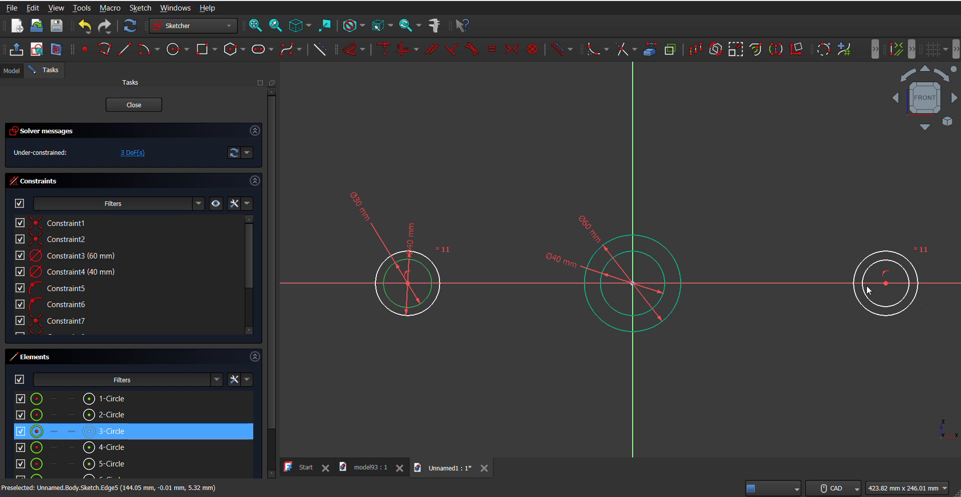
{"action": "left_click", "coordinate": [868, 301]}
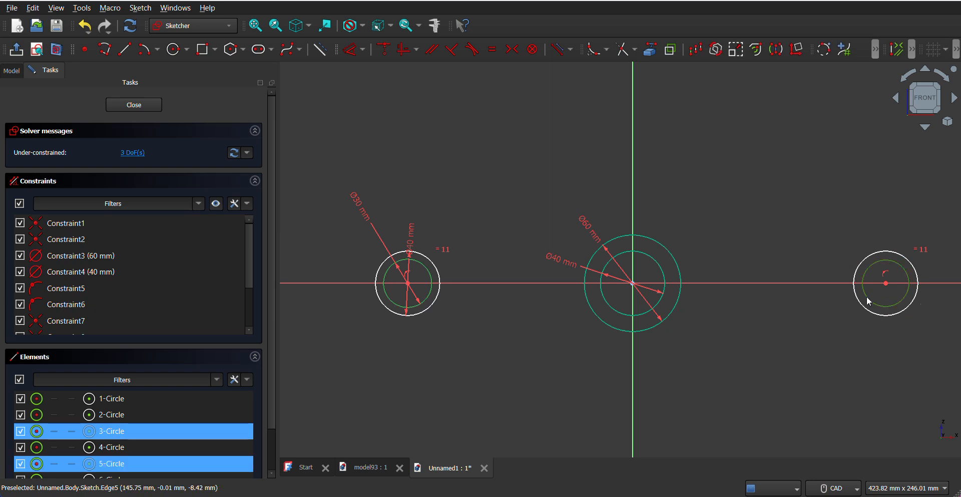
{"action": "left_click", "coordinate": [492, 57]}
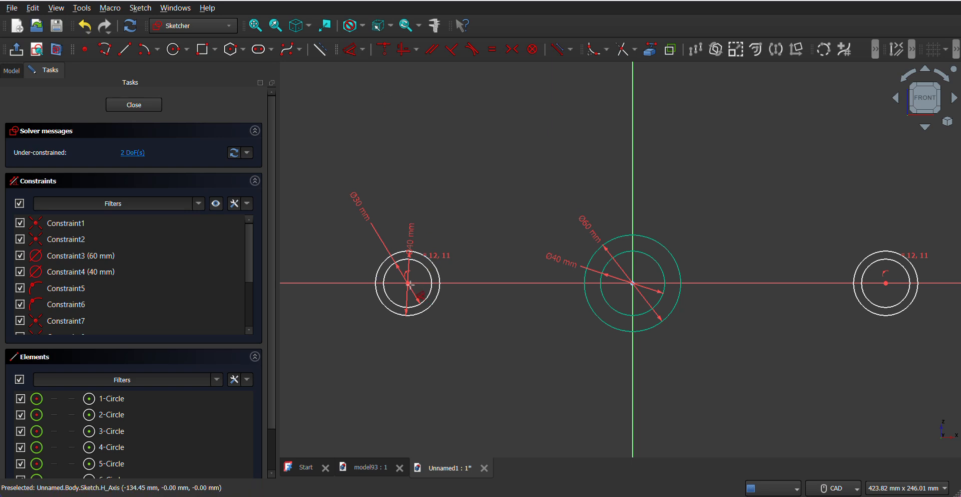
Dimension the horizontal distance between the centres of the two side circle pairs as 220 mm.
{"action": "left_click", "coordinate": [409, 290]}
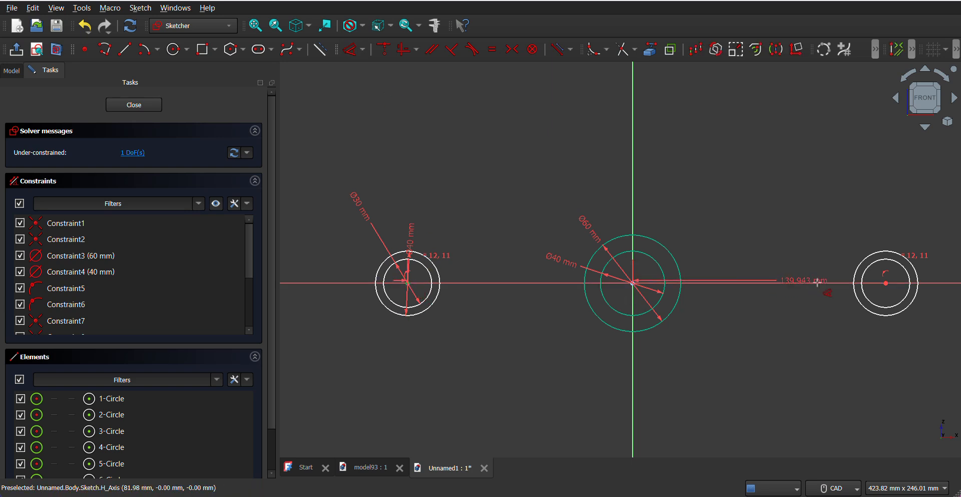
{"action": "left_click", "coordinate": [890, 290]}
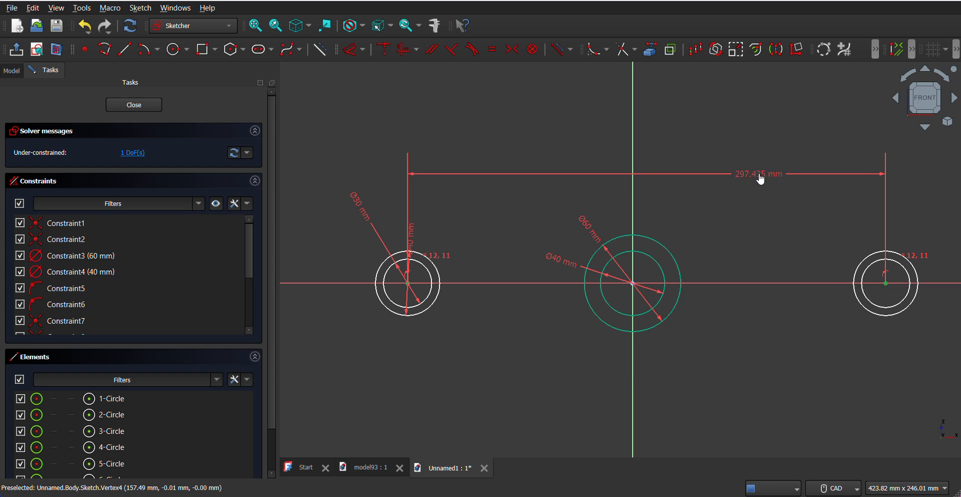
{"action": "left_click", "coordinate": [761, 176]}
{"action": "type", "text": "220"}
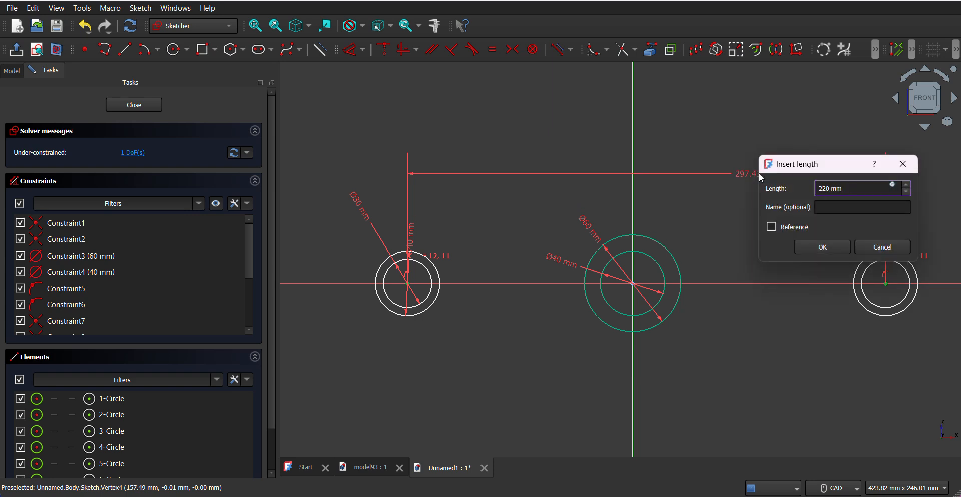
{"action": "key", "text": "Return"}
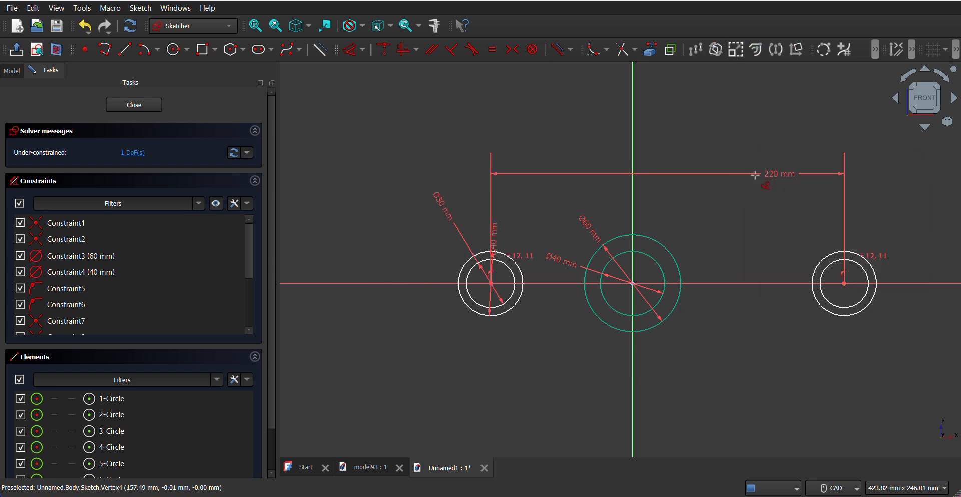
Dimension the horizontal distance from the origin to the right circle pair's centre as 220/2 mm.
{"action": "left_click", "coordinate": [633, 283]}
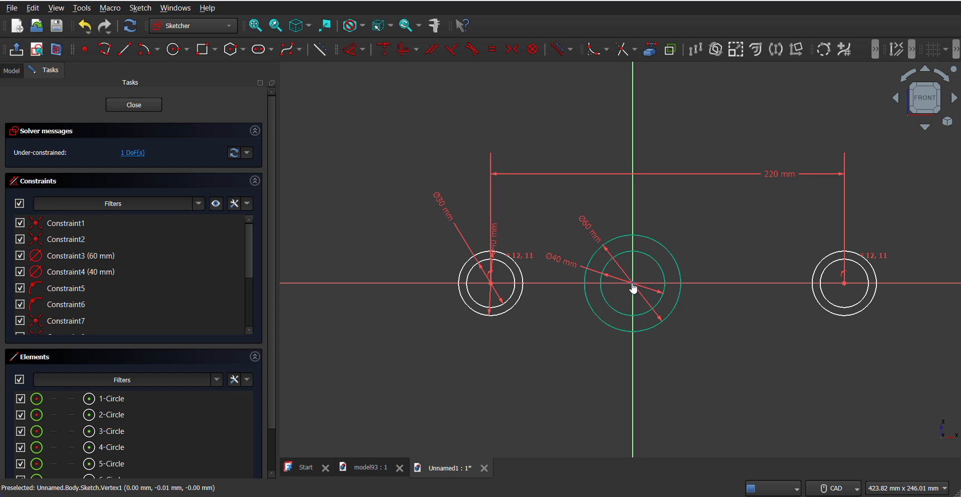
{"action": "left_click", "coordinate": [844, 281]}
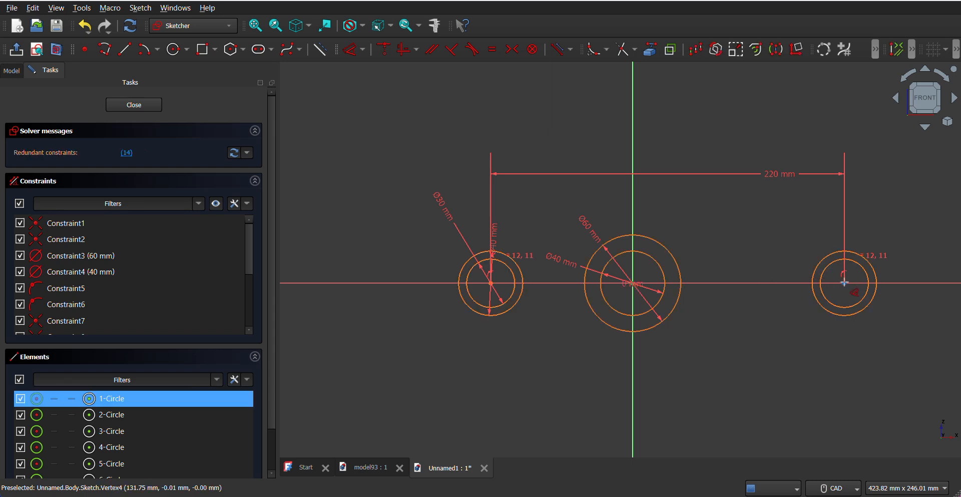
{"action": "left_click", "coordinate": [772, 334]}
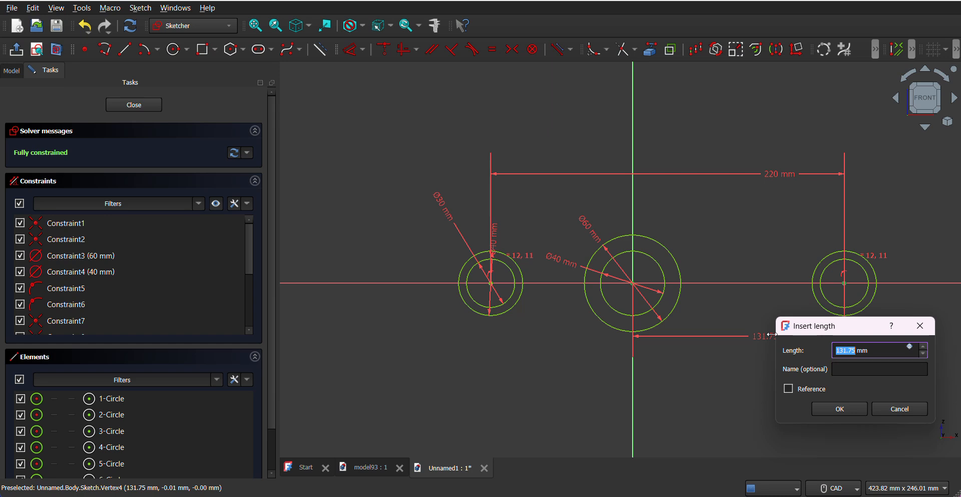
{"action": "type", "text": "220/2"}
{"action": "key", "text": "Return"}
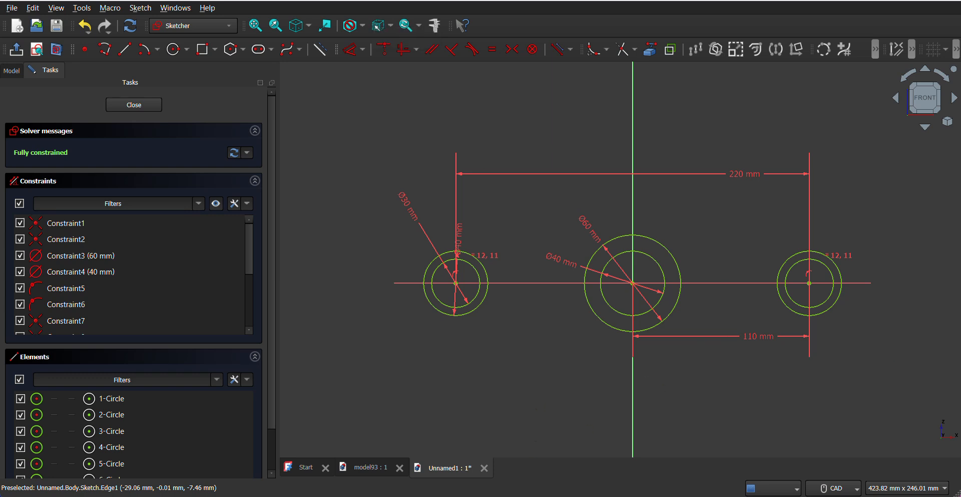
Recheck the bracket dimensions in the PDF drawing, return to FreeCAD and close the circle sketch.
{"action": "left_click", "coordinate": [468, 494]}
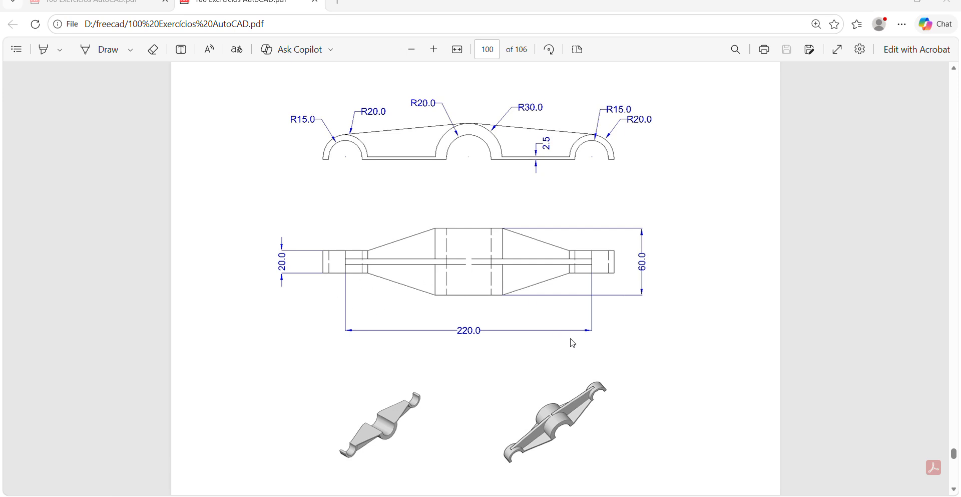
{"action": "key", "text": "alt+Tab"}
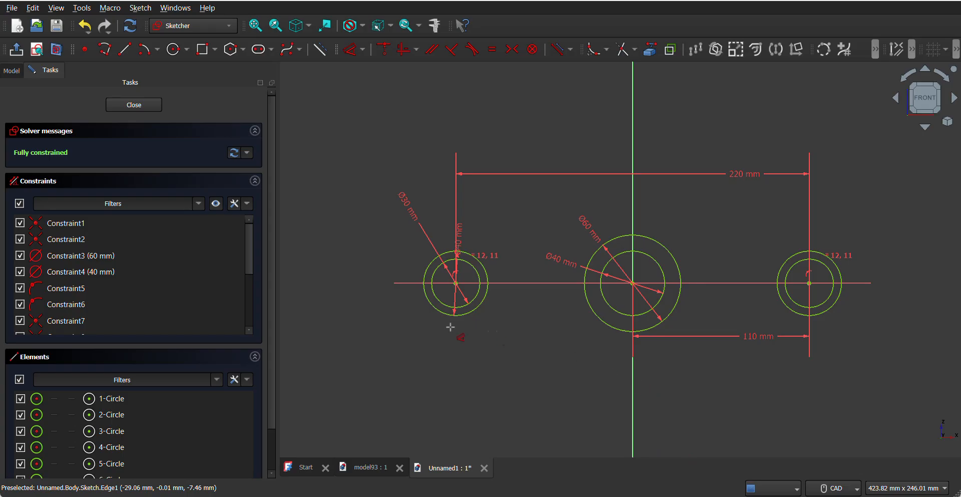
{"action": "left_click", "coordinate": [150, 105]}
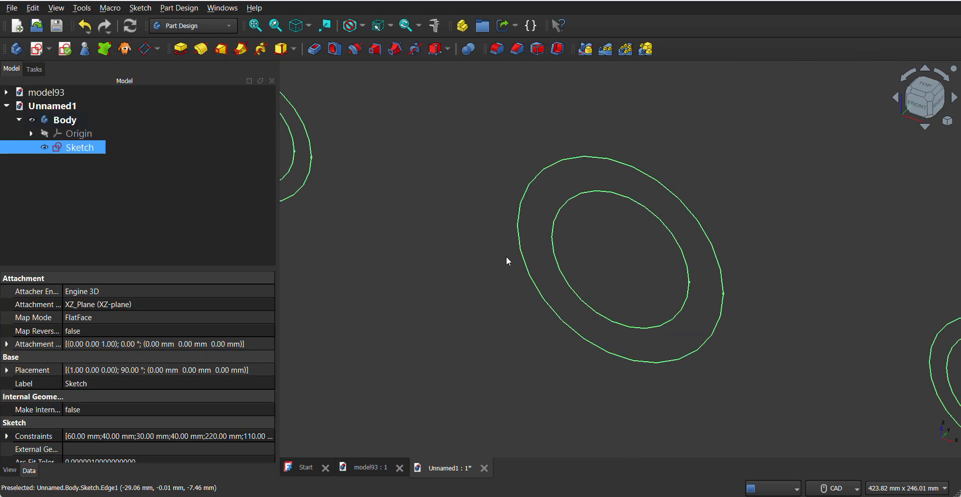
{"action": "left_click", "coordinate": [467, 288]}
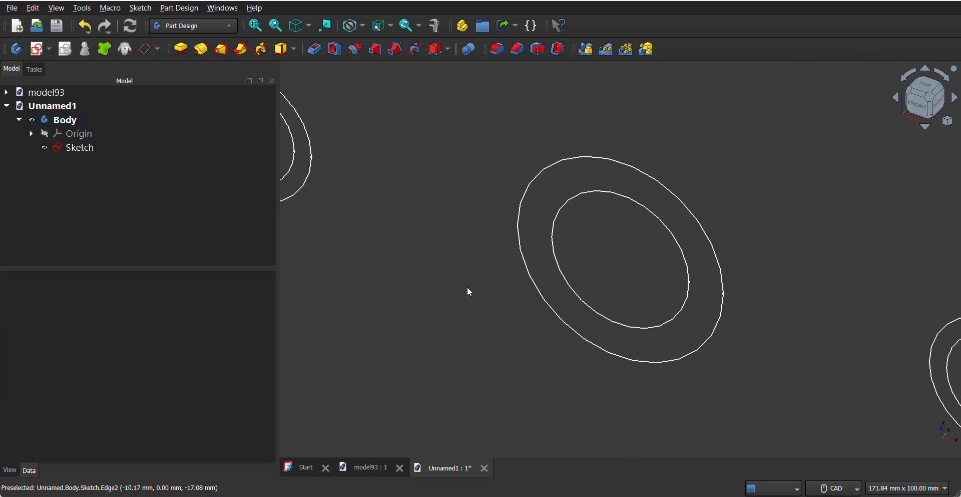
Pad the middle pair of circles into a ring 60 mm long, symmetric to the sketch plane.
{"action": "scroll", "coordinate": [468, 290], "scroll_direction": "down", "scroll_amount": 3}
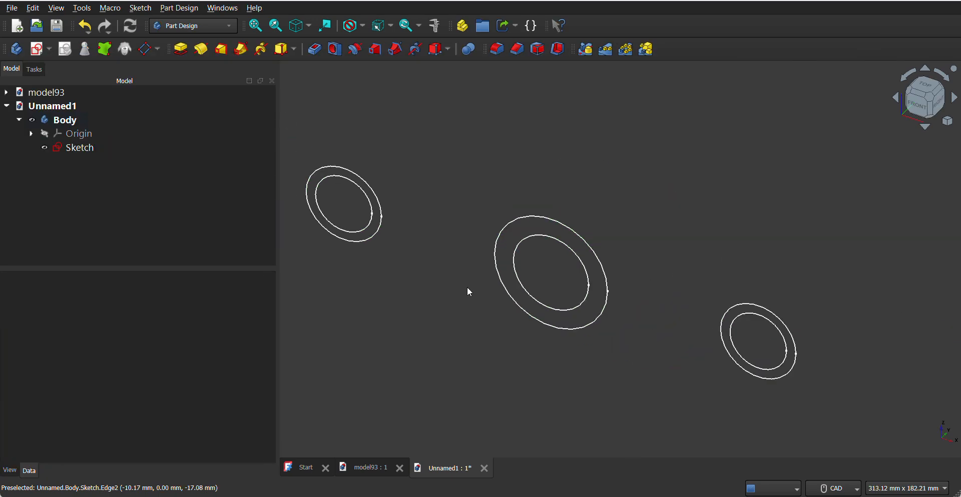
{"action": "left_click", "coordinate": [518, 307]}
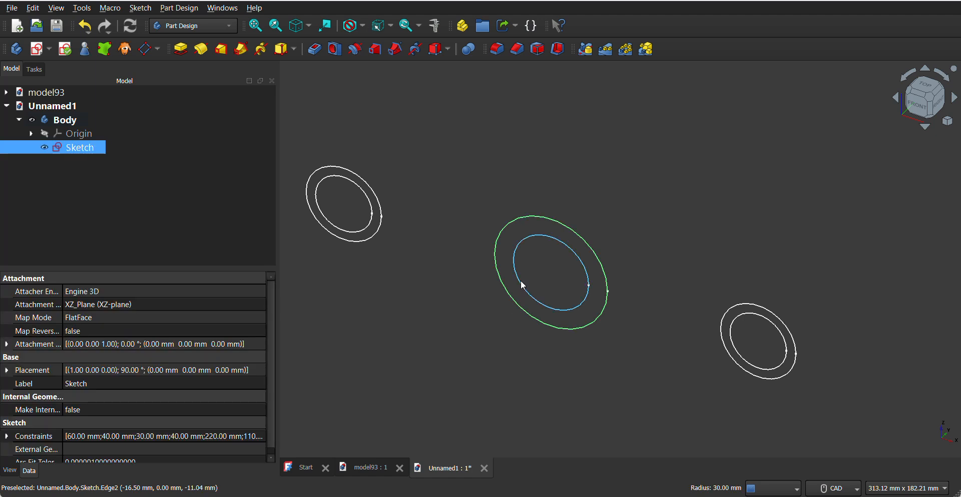
{"action": "left_click", "coordinate": [180, 50]}
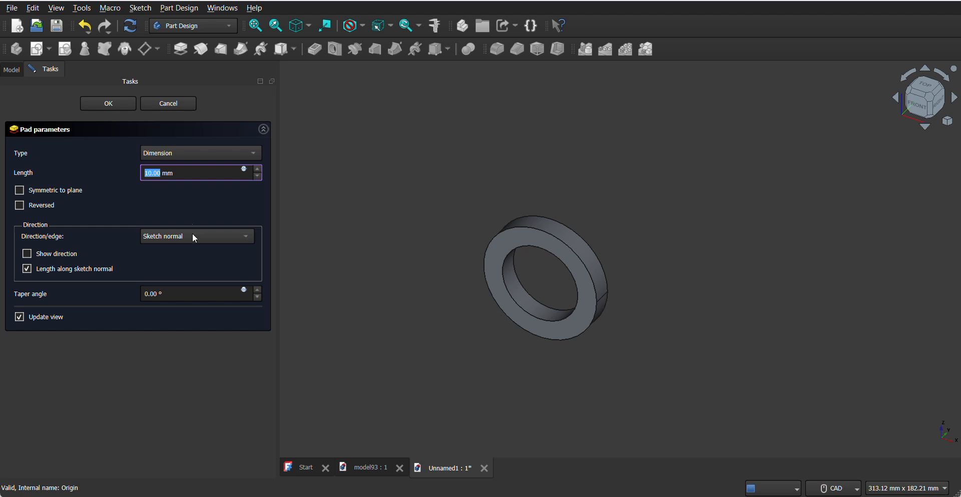
{"action": "left_click", "coordinate": [104, 189]}
{"action": "left_click", "coordinate": [185, 172]}
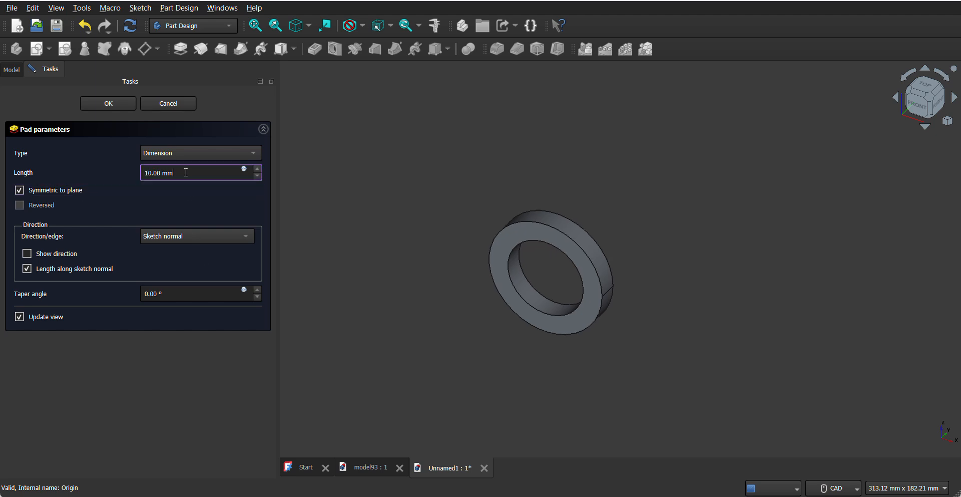
{"action": "key", "text": "ctrl+a"}
{"action": "type", "text": "60"}
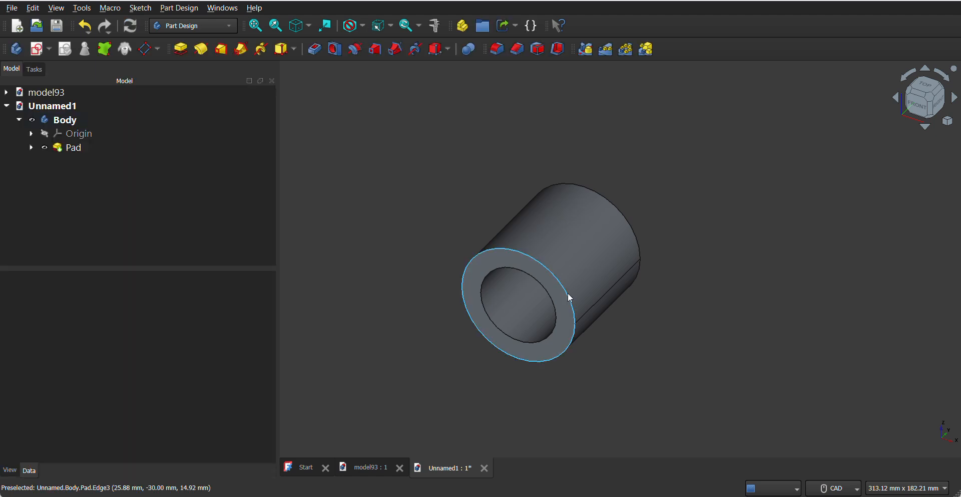
Pad both side circle pairs of the same sketch into rings 20 mm long, symmetric to the sketch plane.
{"action": "left_click", "coordinate": [31, 147]}
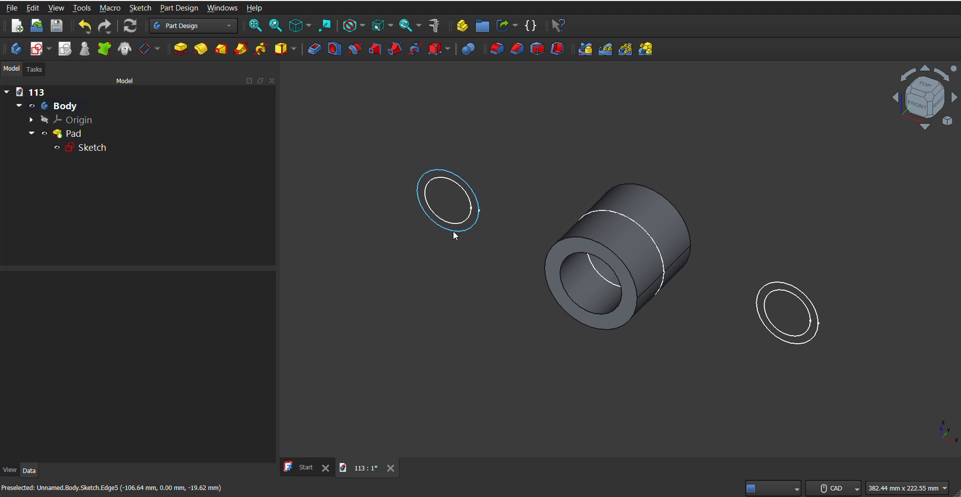
{"action": "left_click", "coordinate": [456, 235]}
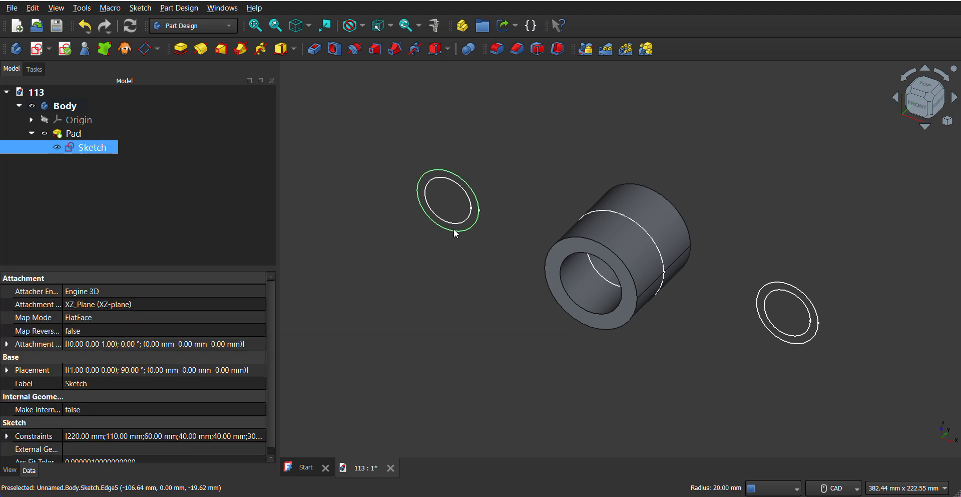
{"action": "left_click", "coordinate": [783, 342], "text": "ctrl"}
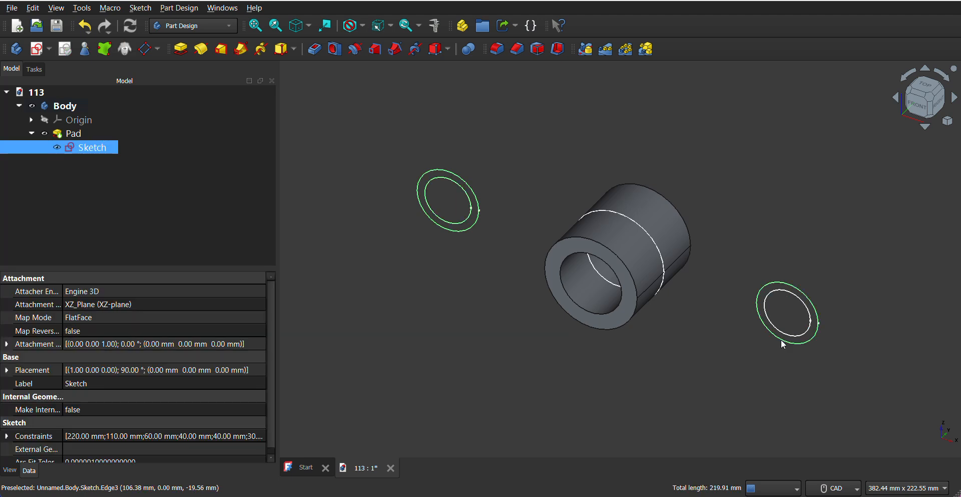
{"action": "left_click", "coordinate": [775, 327], "text": "ctrl"}
{"action": "left_click", "coordinate": [776, 331], "text": "ctrl"}
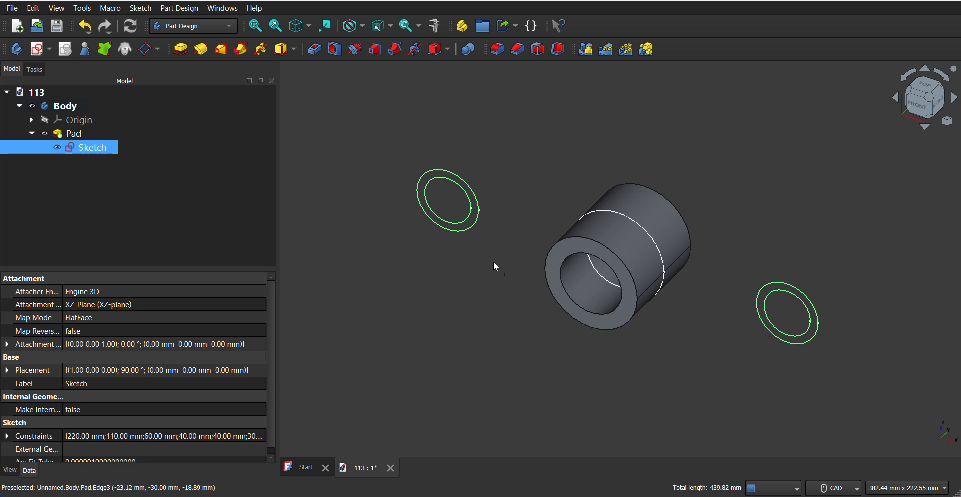
{"action": "left_click", "coordinate": [183, 52]}
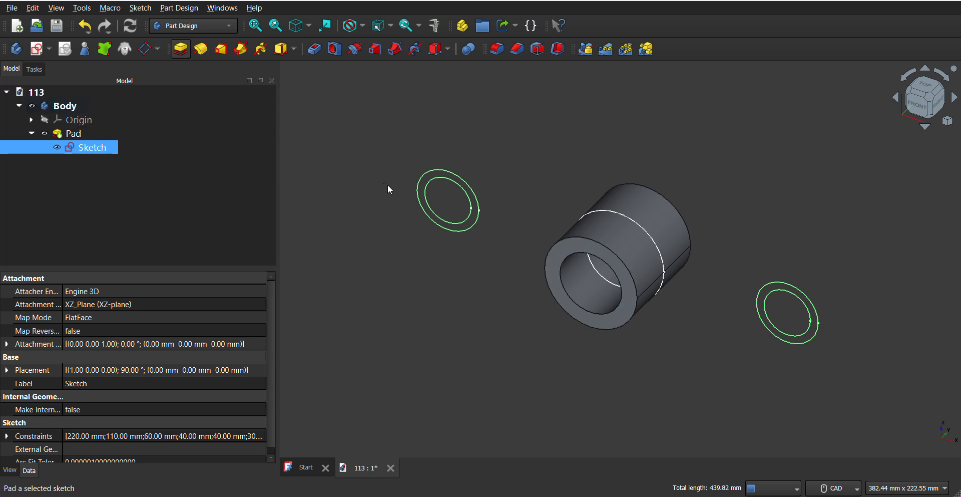
{"action": "left_click", "coordinate": [162, 104]}
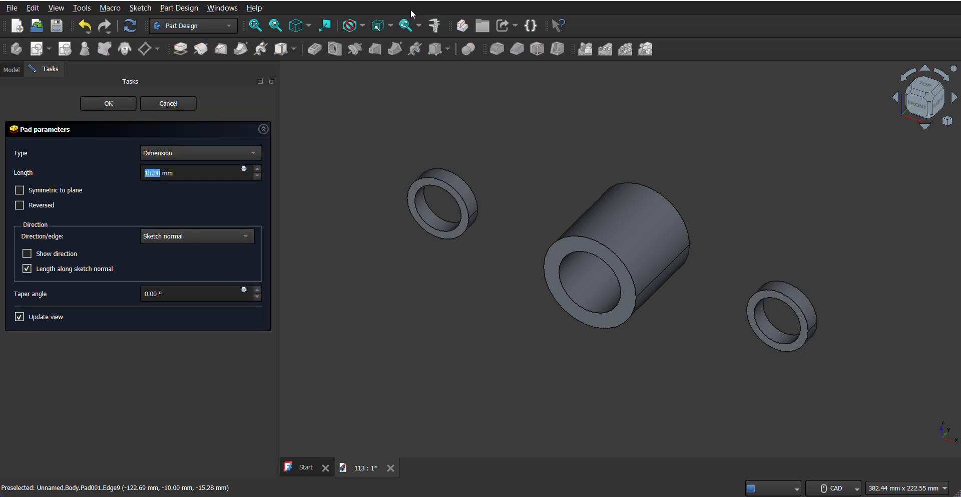
{"action": "left_click", "coordinate": [26, 192]}
{"action": "left_click", "coordinate": [189, 171]}
{"action": "key", "text": "ctrl+a"}
{"action": "type", "text": "2"}
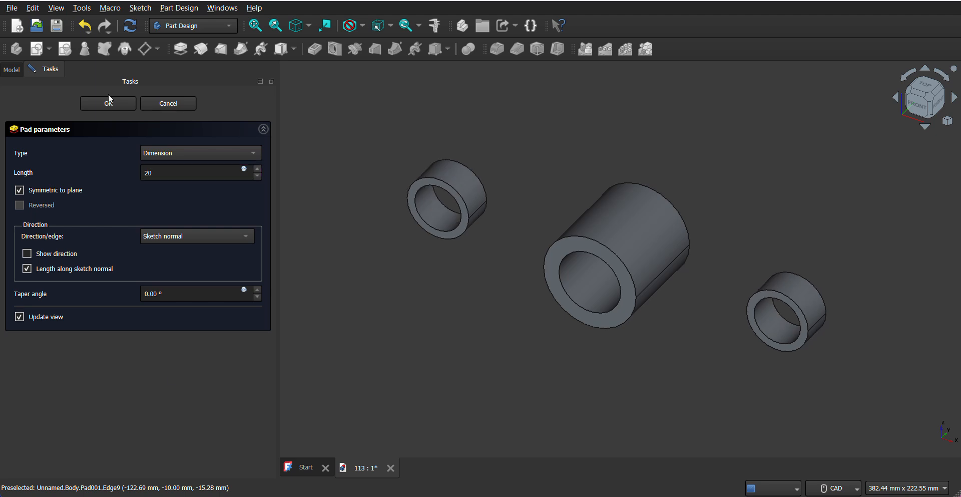
{"action": "key", "text": "Return"}
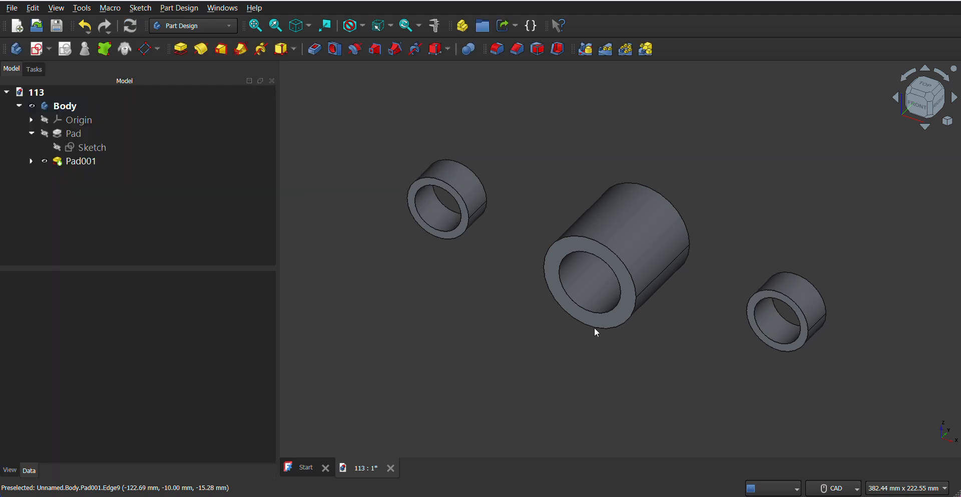
Inspect the padded rings, check the bracket shape in the PDF exercise drawing, and return to FreeCAD.
{"action": "middle_click_drag", "start_coordinate": [595, 328], "coordinate": [693, 331]}
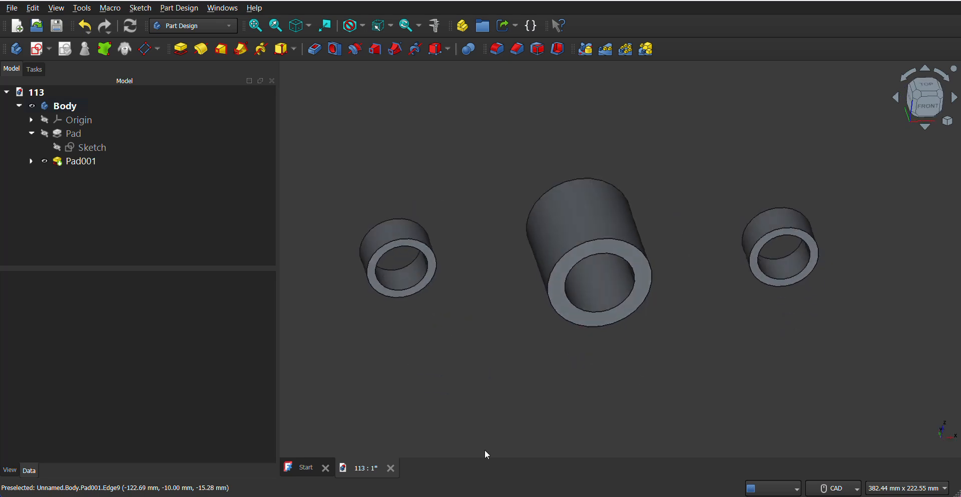
{"action": "left_click", "coordinate": [468, 495]}
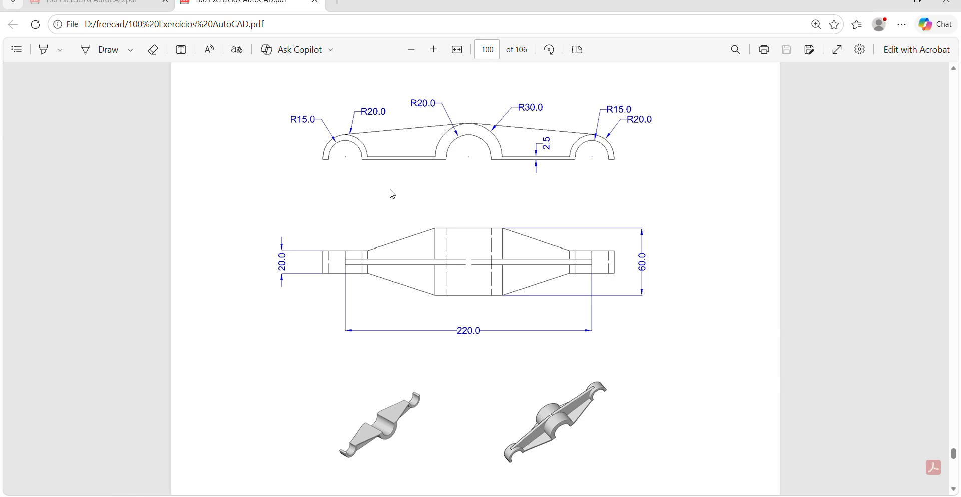
{"action": "left_click", "coordinate": [694, 495]}
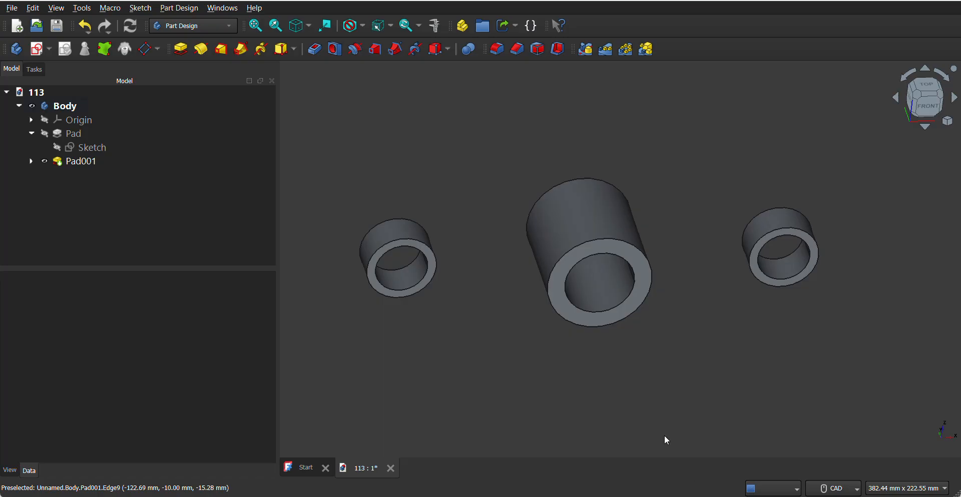
Create a new sketch in the body on the XZ base plane.
{"action": "left_click", "coordinate": [49, 55]}
{"action": "left_click", "coordinate": [58, 67]}
{"action": "scroll", "coordinate": [505, 229], "scroll_direction": "down", "scroll_amount": 5}
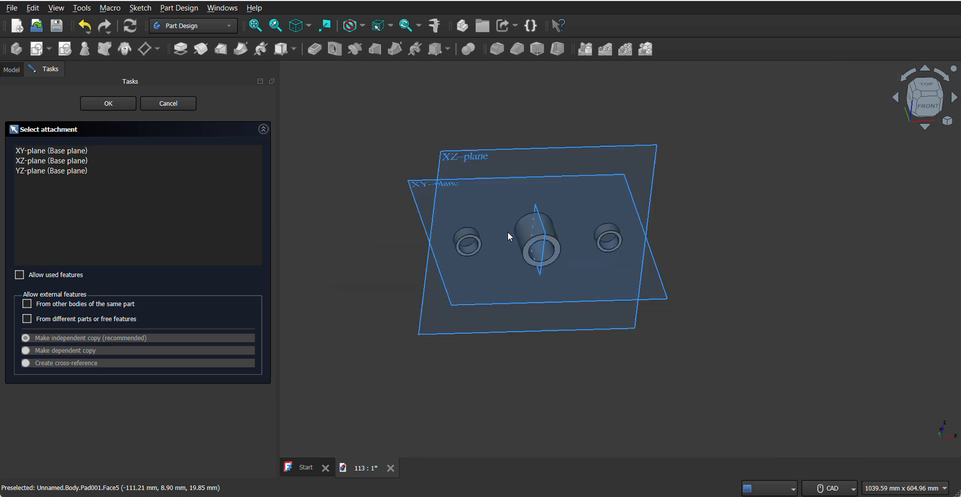
{"action": "left_click", "coordinate": [449, 156]}
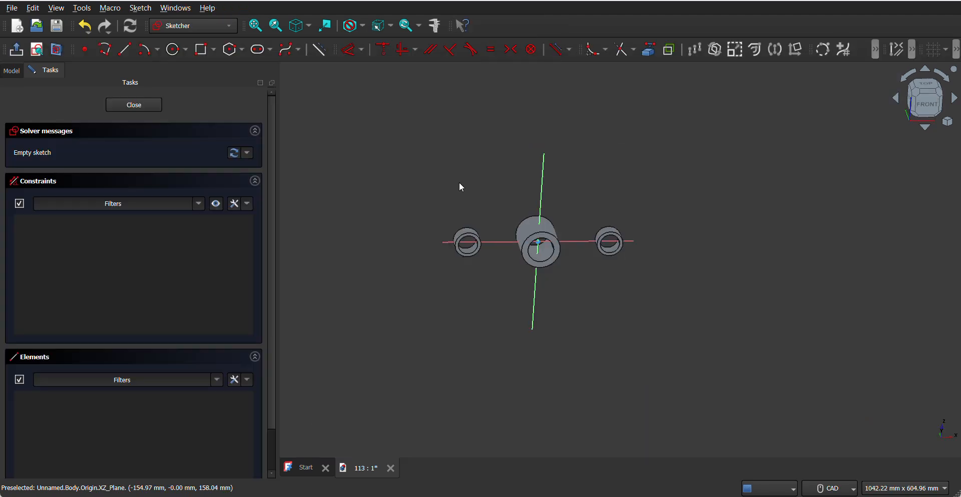
{"action": "scroll", "coordinate": [503, 258], "scroll_direction": "up", "scroll_amount": 3}
{"action": "mouse_move", "coordinate": [494, 265]}
{"action": "middle_mouse_down"}
{"action": "mouse_move", "coordinate": [543, 265]}
{"action": "mouse_move", "coordinate": [495, 264]}
{"action": "middle_mouse_up"}
{"action": "scroll", "coordinate": [505, 264], "scroll_direction": "down", "scroll_amount": 2}
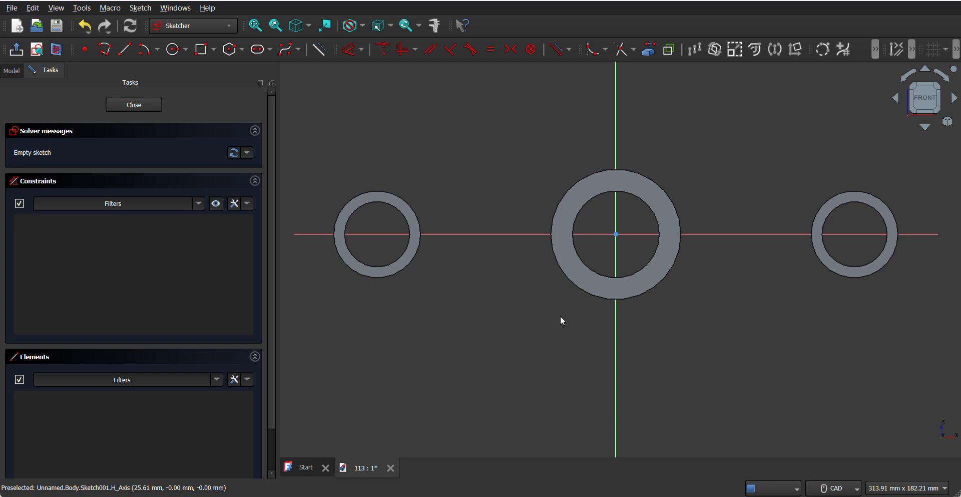
Project the outer circular edges of all three rings into the sketch as external geometry.
{"action": "left_click", "coordinate": [648, 50]}
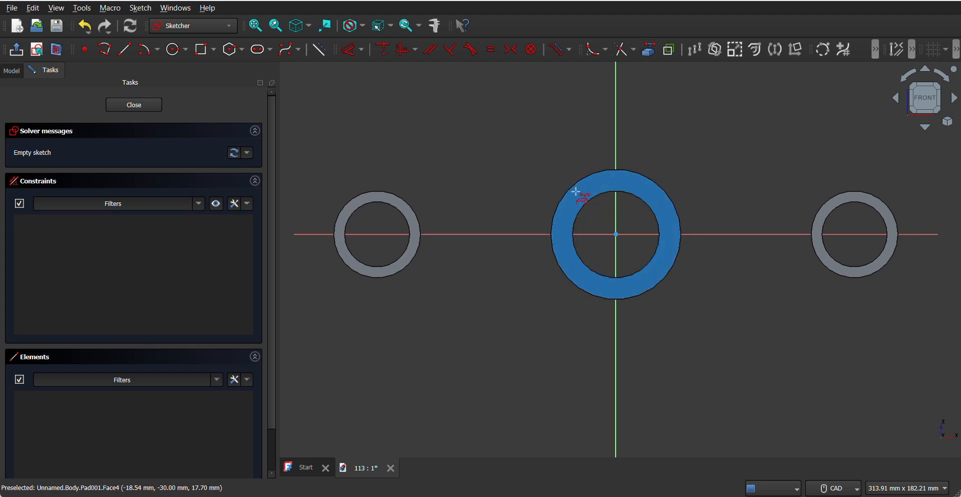
{"action": "left_click", "coordinate": [580, 179]}
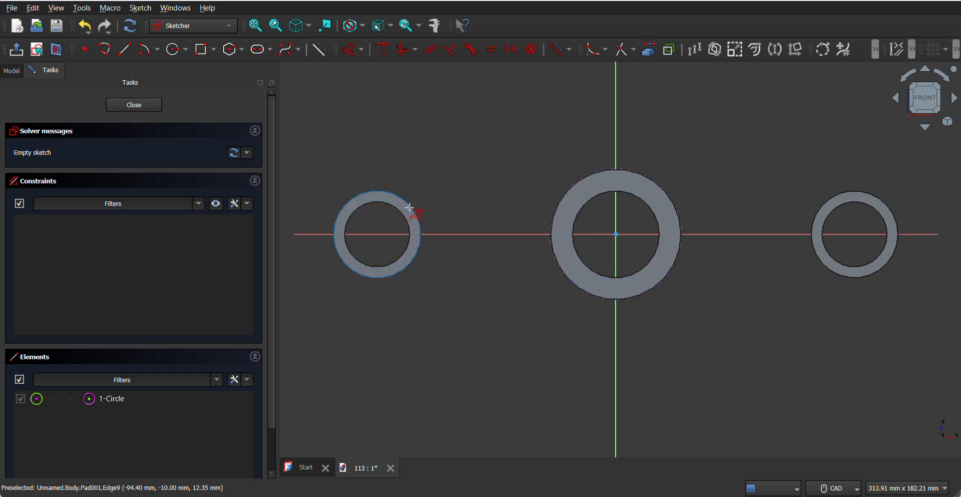
{"action": "left_click", "coordinate": [409, 207]}
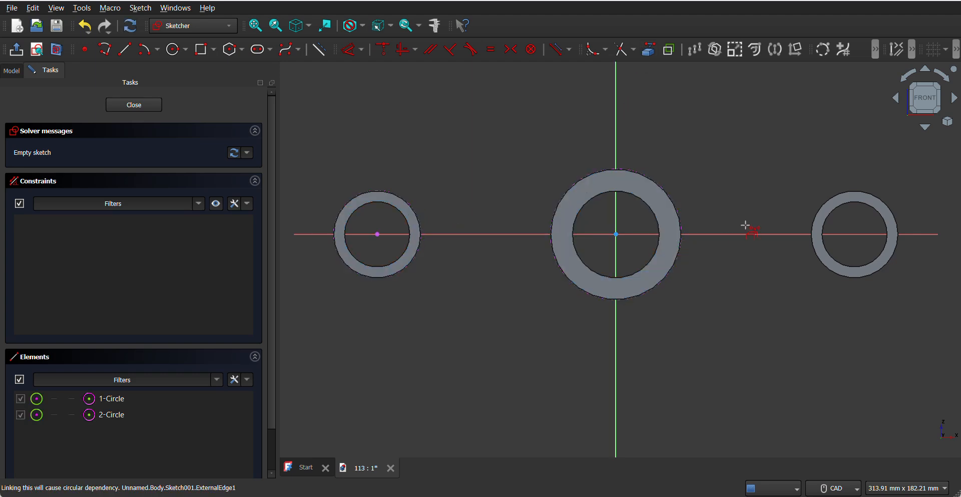
{"action": "left_click", "coordinate": [821, 202]}
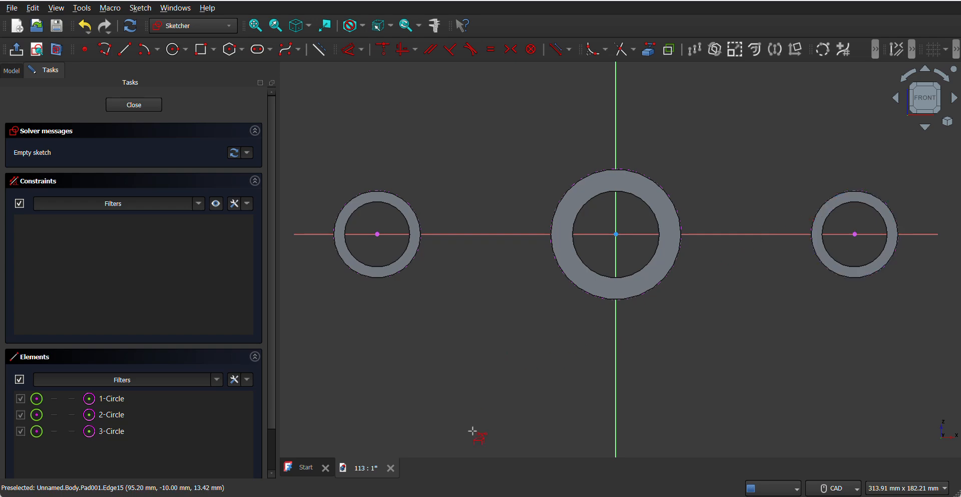
Recheck the PDF drawing, return to FreeCAD, and draw a 40 mm diameter circle concentric with the left ring over its outer edge.
{"action": "key", "text": "alt+Tab"}
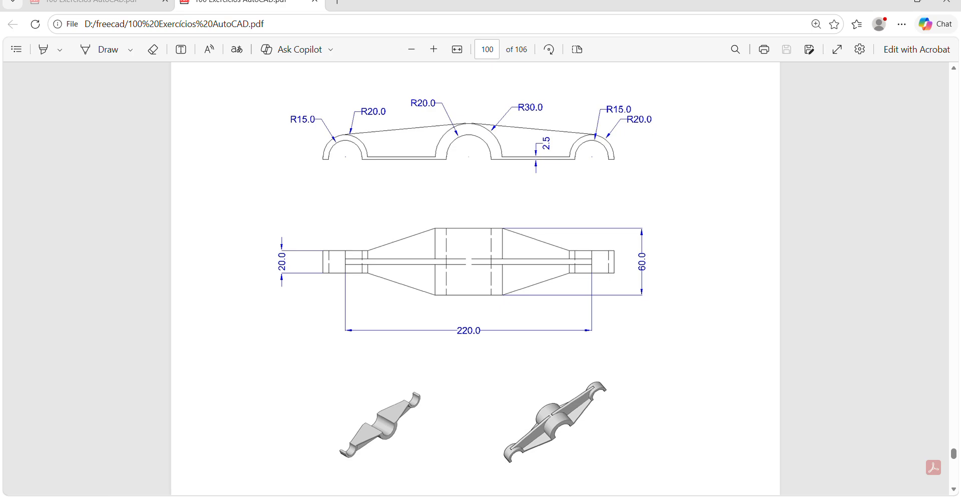
{"action": "key", "text": "alt+Tab"}
{"action": "scroll", "coordinate": [489, 276], "scroll_direction": "up", "scroll_amount": 2}
{"action": "middle_click_drag", "start_coordinate": [489, 275], "coordinate": [512, 287]}
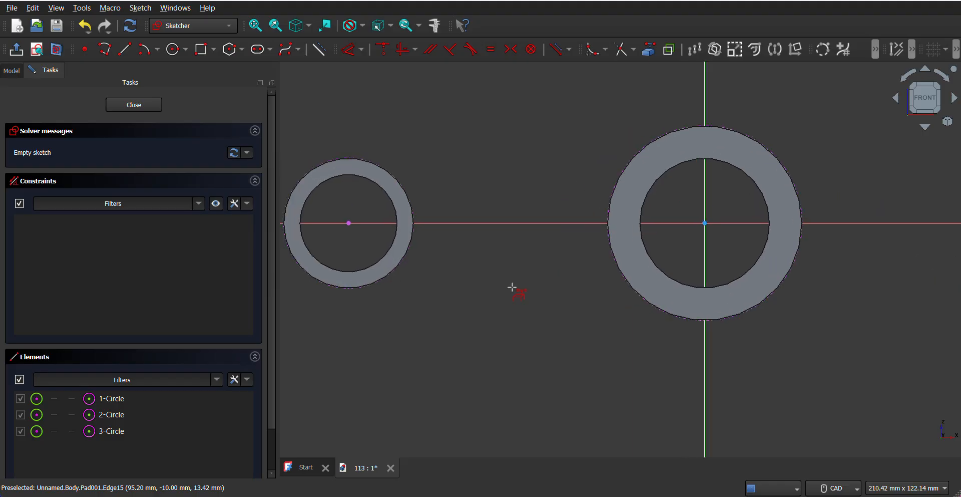
{"action": "left_click", "coordinate": [174, 49]}
{"action": "left_click", "coordinate": [349, 223]}
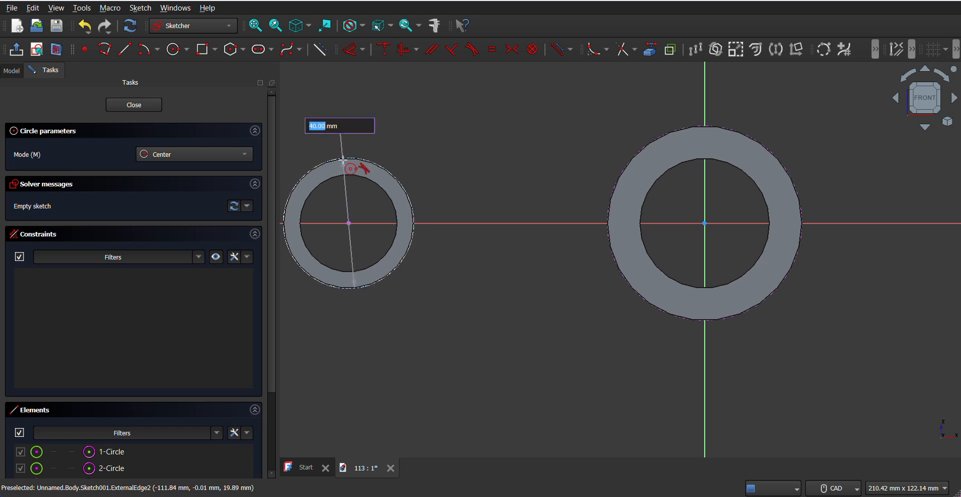
{"action": "left_click", "coordinate": [344, 160]}
Draw a circle centred on the right ring, matching its projected outer edge.
{"action": "middle_click_drag", "start_coordinate": [646, 311], "coordinate": [591, 288]}
{"action": "scroll", "coordinate": [615, 304], "scroll_direction": "down", "scroll_amount": 4}
{"action": "middle_click_drag", "start_coordinate": [802, 241], "coordinate": [767, 240]}
{"action": "scroll", "coordinate": [768, 241], "scroll_direction": "up", "scroll_amount": 1}
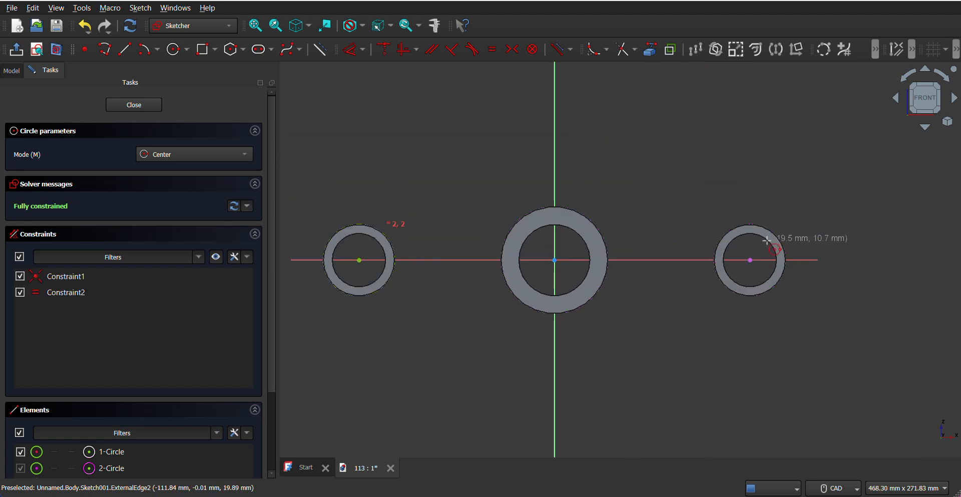
{"action": "scroll", "coordinate": [767, 240], "scroll_direction": "up", "scroll_amount": 3}
{"action": "left_click", "coordinate": [738, 275]}
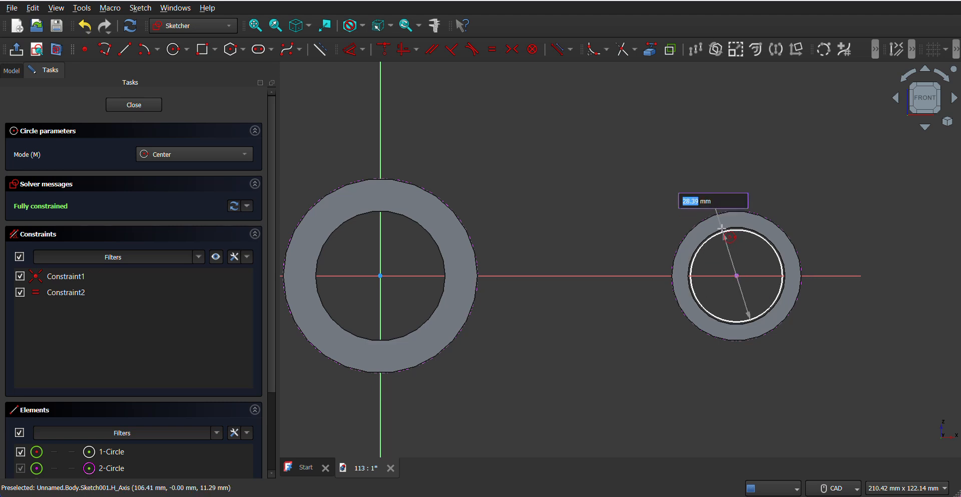
{"action": "left_click", "coordinate": [717, 213]}
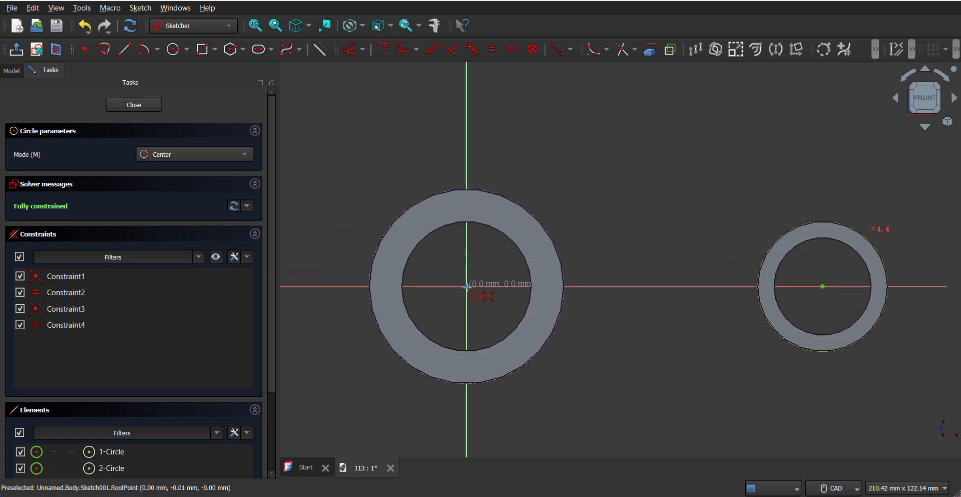
Draw a 60 mm diameter circle centred on the origin, over the middle ring's outer edge.
{"action": "left_click", "coordinate": [467, 286]}
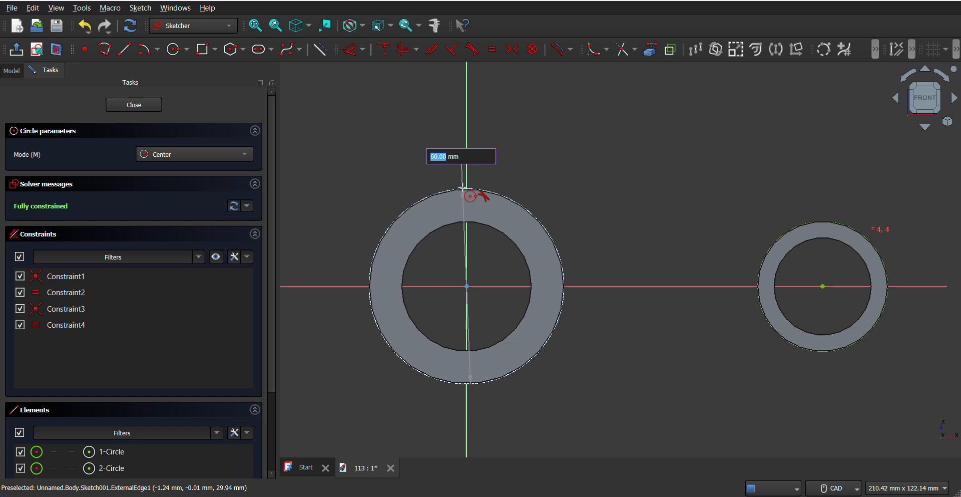
{"action": "left_click", "coordinate": [463, 188]}
{"action": "scroll", "coordinate": [504, 356], "scroll_direction": "down", "scroll_amount": 4}
{"action": "middle_click_drag", "start_coordinate": [526, 370], "coordinate": [644, 355]}
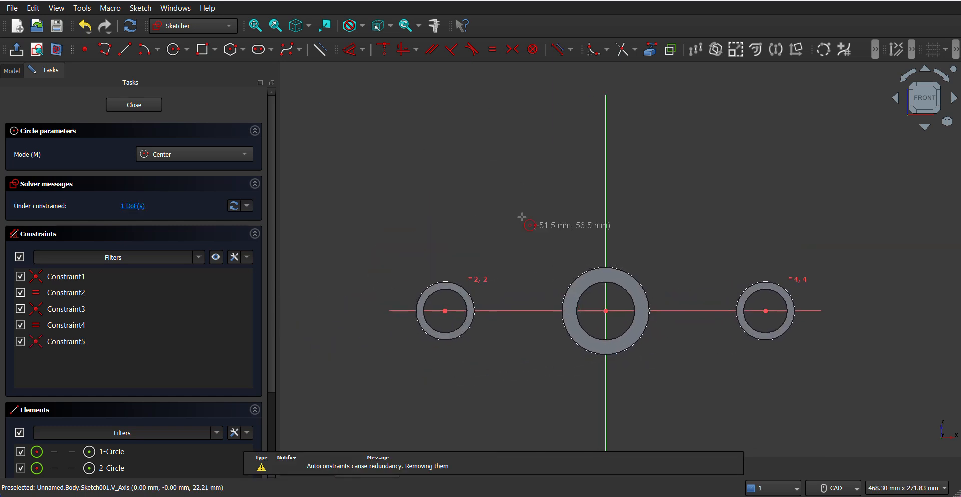
{"action": "right_click", "coordinate": [513, 209]}
Draw a horizontal polyline segment about 60 mm long along the horizontal axis, from the left circle to the middle circle.
{"action": "left_click", "coordinate": [105, 49]}
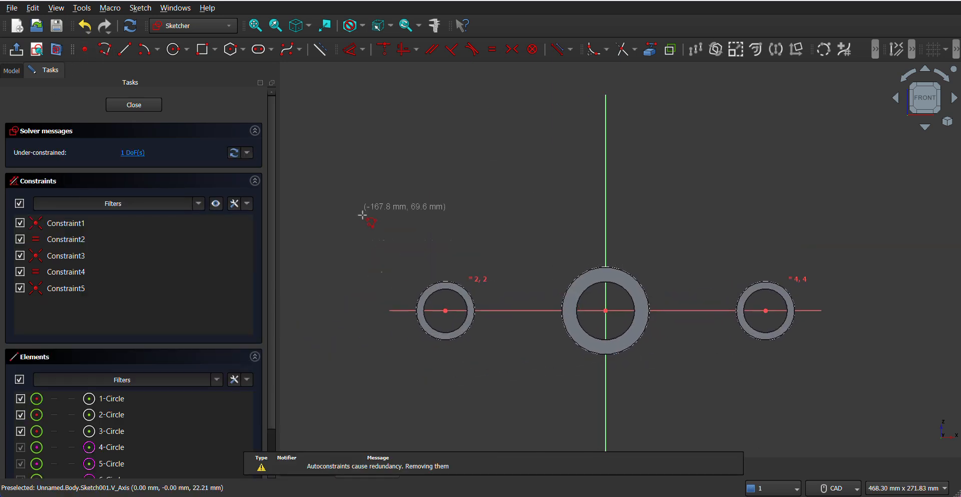
{"action": "scroll", "coordinate": [476, 311], "scroll_direction": "up", "scroll_amount": 3}
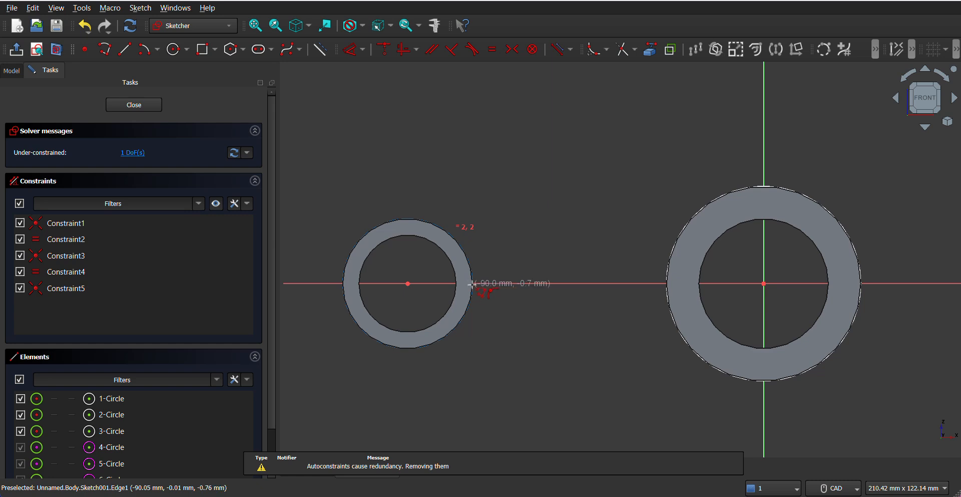
{"action": "left_click", "coordinate": [474, 285]}
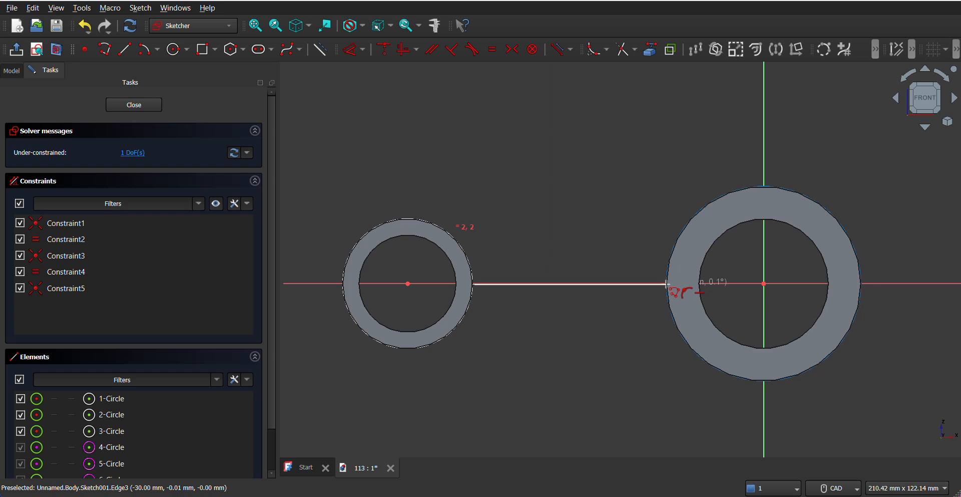
{"action": "left_click", "coordinate": [667, 284]}
{"action": "right_click", "coordinate": [626, 225]}
Draw a horizontal polyline segment about 60 mm long from the middle circle to the right circle, close to the horizontal axis.
{"action": "middle_click_drag", "start_coordinate": [564, 286], "coordinate": [485, 288]}
{"action": "middle_click_drag", "start_coordinate": [859, 314], "coordinate": [684, 335]}
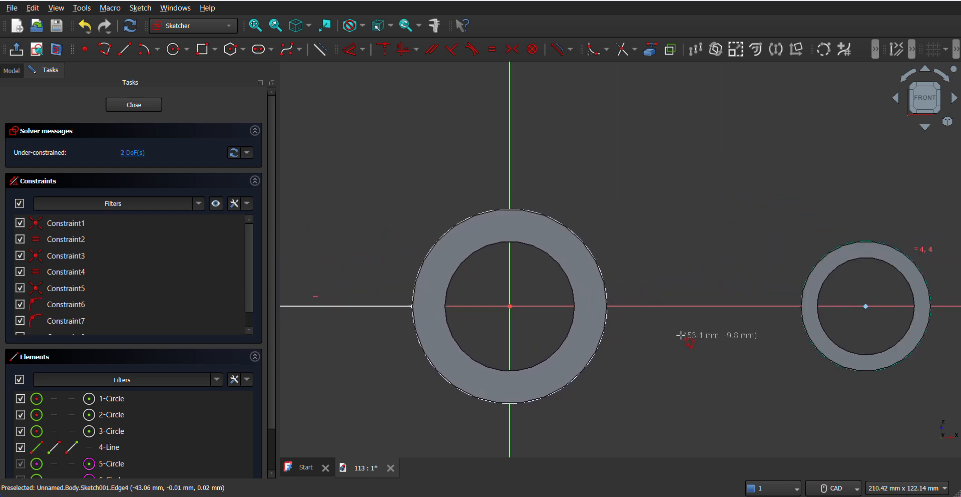
{"action": "left_click", "coordinate": [607, 306]}
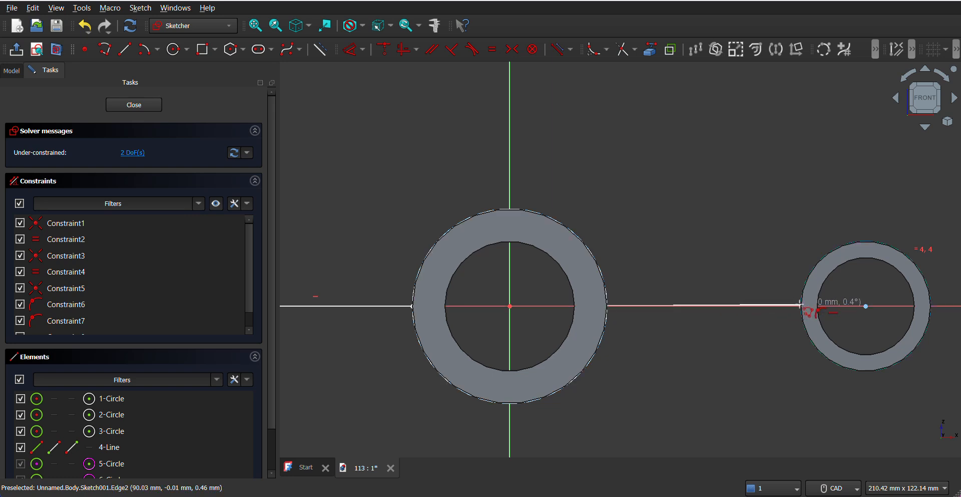
{"action": "left_click", "coordinate": [800, 304]}
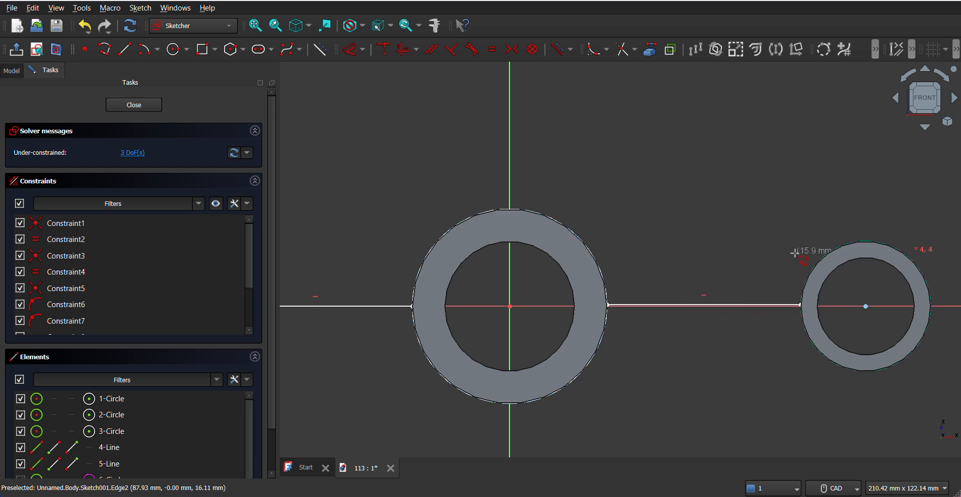
Recheck the PDF drawing, return to FreeCAD, and draw a sloping line from near the left circle's top to the middle circle's upper left.
{"action": "scroll", "coordinate": [664, 269], "scroll_direction": "down", "scroll_amount": 4}
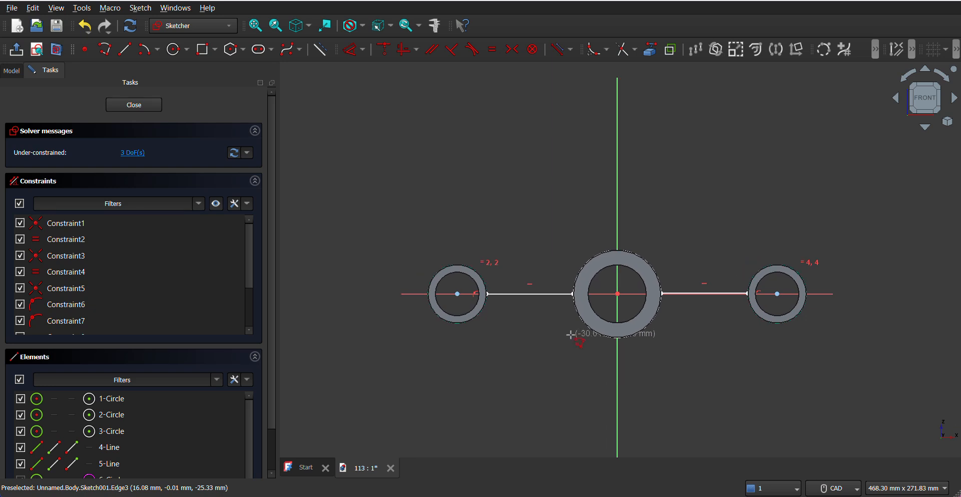
{"action": "scroll", "coordinate": [484, 250], "scroll_direction": "up", "scroll_amount": 2}
{"action": "scroll", "coordinate": [484, 250], "scroll_direction": "up", "scroll_amount": 2}
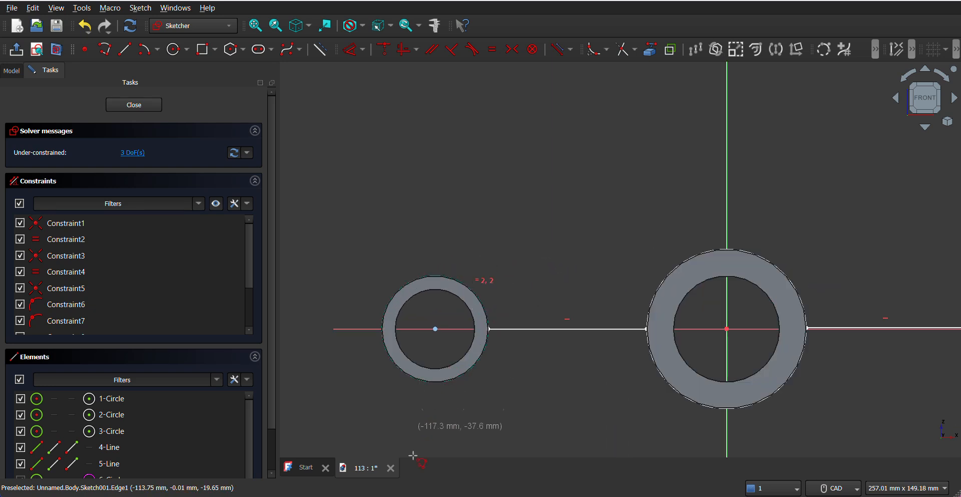
{"action": "key", "text": "alt+Tab"}
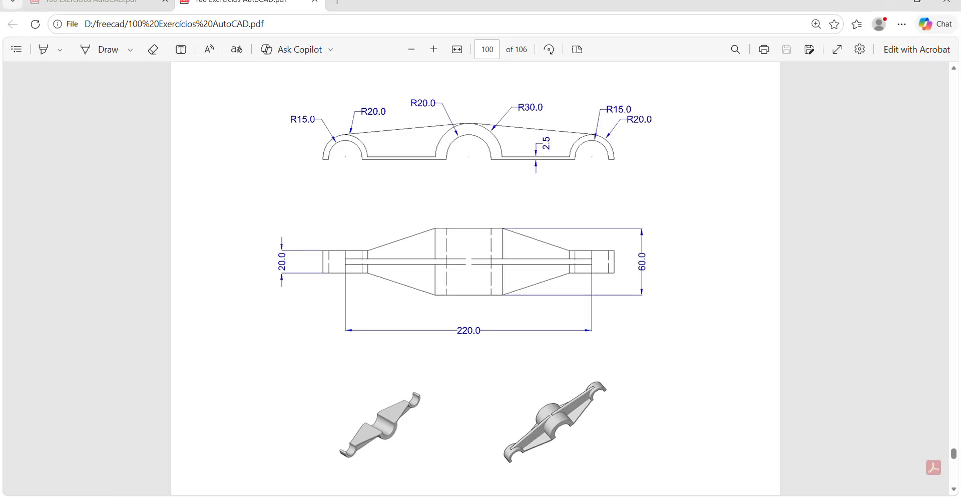
{"action": "key", "text": "alt+Tab"}
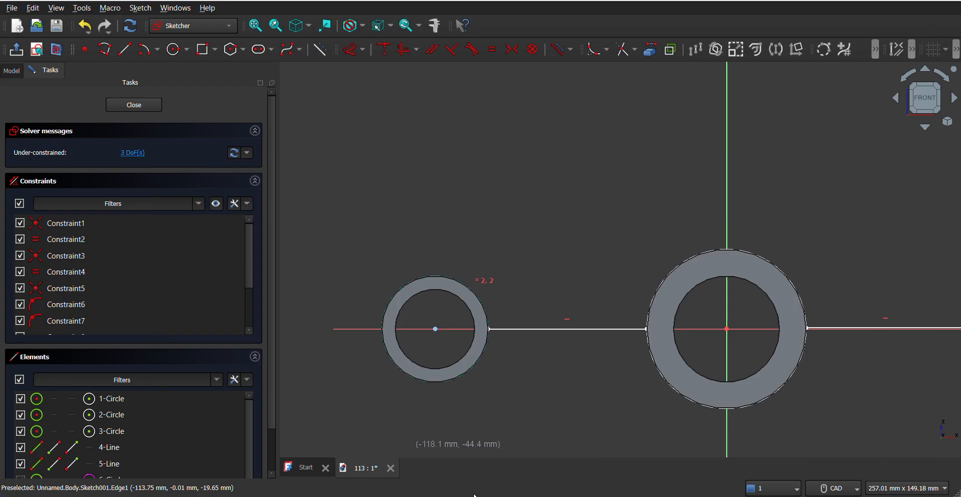
{"action": "left_click", "coordinate": [446, 277]}
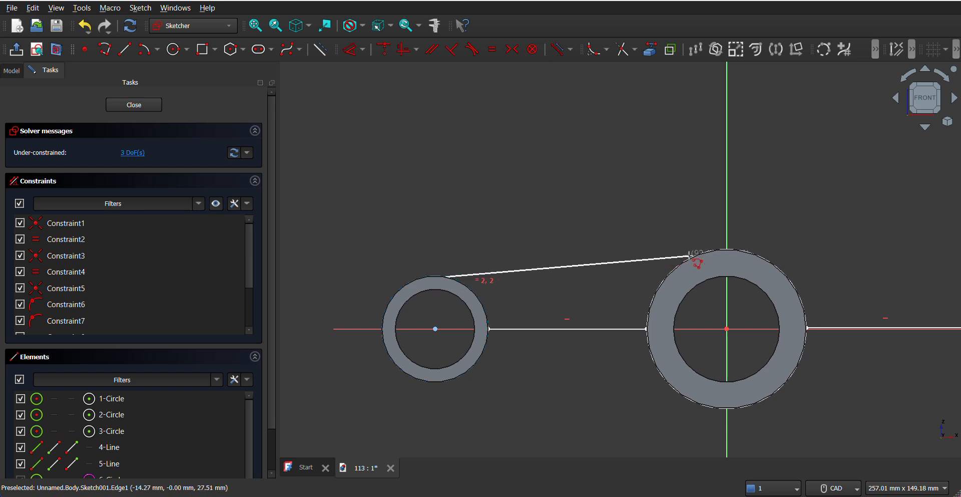
{"action": "left_click", "coordinate": [692, 257]}
{"action": "right_click", "coordinate": [665, 214]}
Draw a matching sloping line from the middle circle's upper right to near the right circle's top and end the polyline.
{"action": "middle_click_drag", "start_coordinate": [706, 291], "coordinate": [556, 296]}
{"action": "left_click", "coordinate": [612, 261]}
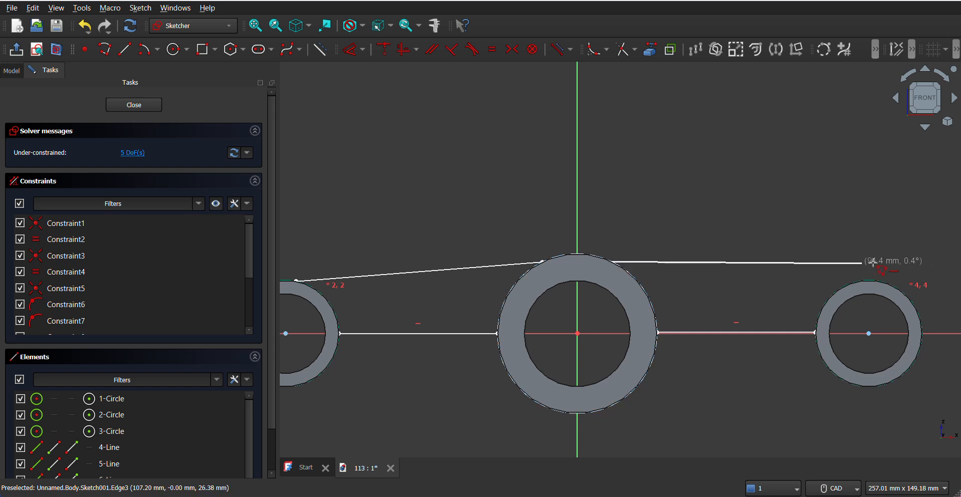
{"action": "left_click", "coordinate": [859, 281]}
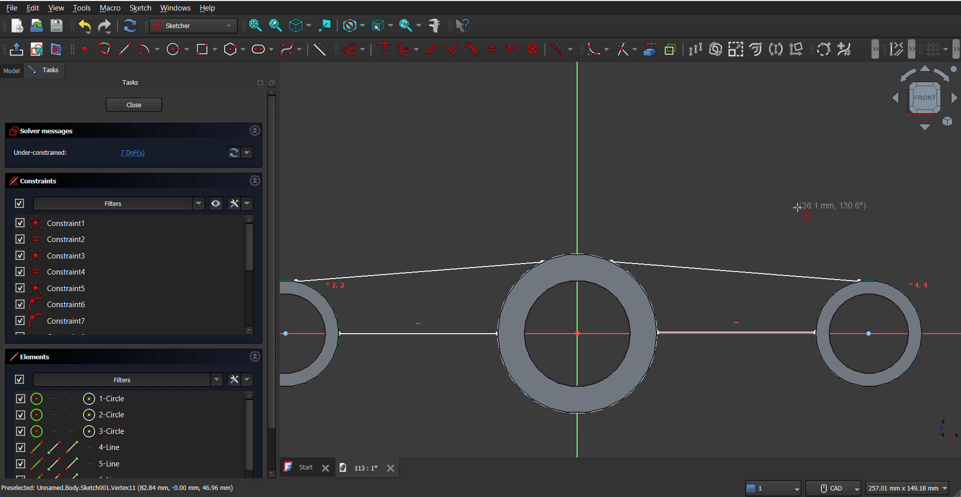
{"action": "middle_click_drag", "start_coordinate": [543, 203], "coordinate": [600, 175]}
{"action": "right_click", "coordinate": [513, 134]}
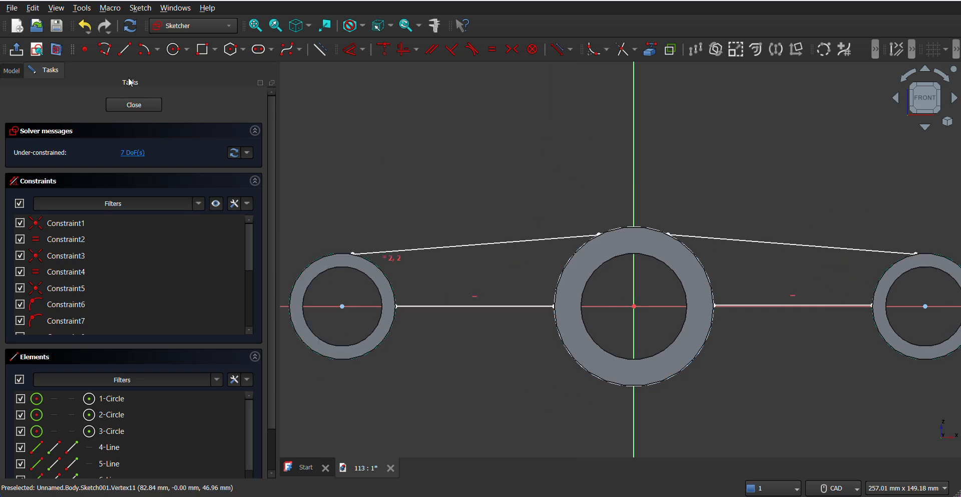
Toggle the section view of the sketch so the solid in front of the sketch plane is hidden.
{"action": "left_click", "coordinate": [56, 49]}
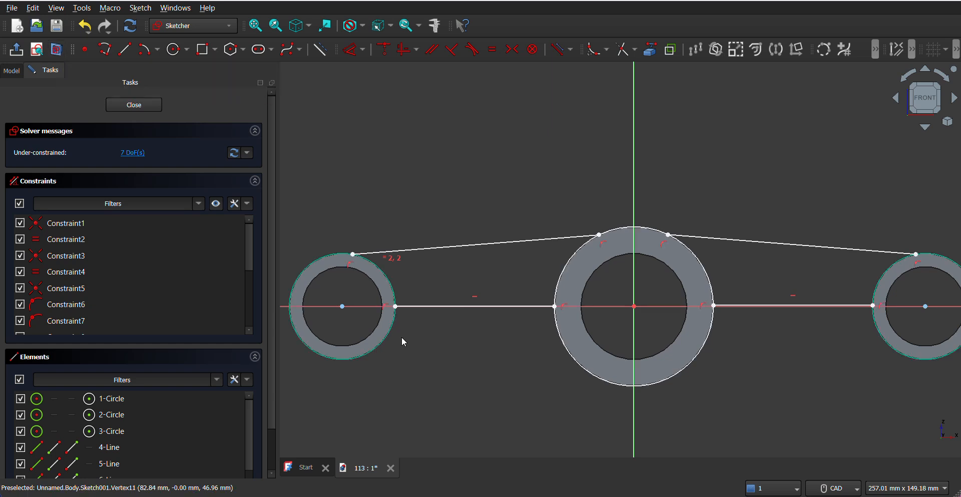
{"action": "middle_click_drag", "start_coordinate": [596, 414], "coordinate": [592, 386]}
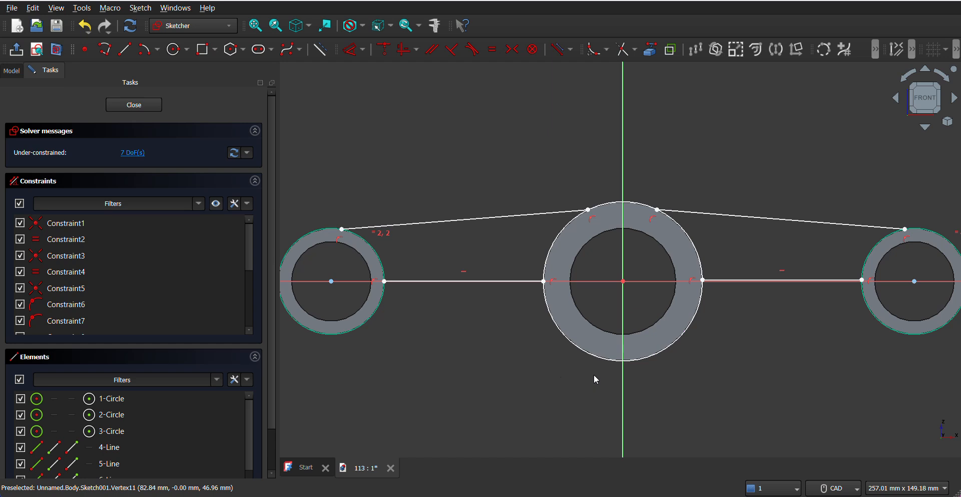
{"action": "scroll", "coordinate": [616, 360], "scroll_direction": "down", "scroll_amount": 5}
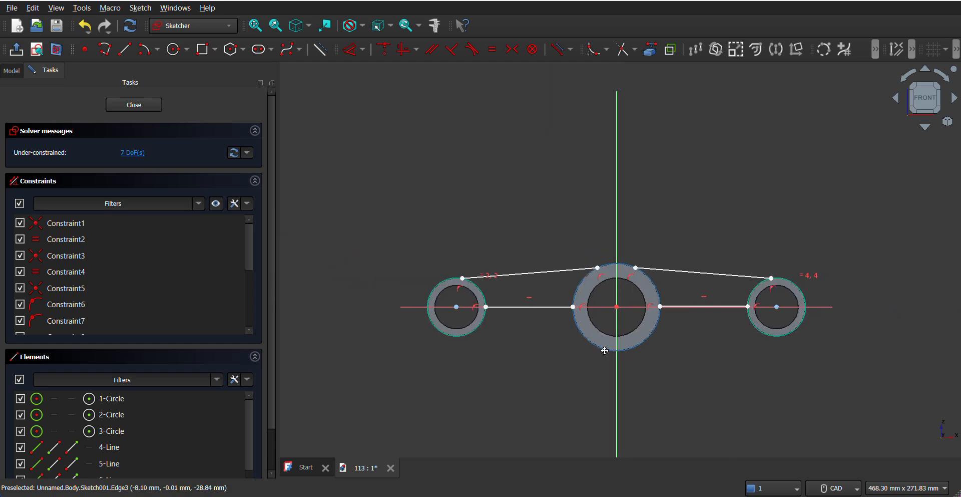
Make the left sloping line's outer endpoint tangent to the left circle.
{"action": "scroll", "coordinate": [526, 321], "scroll_direction": "up", "scroll_amount": 6}
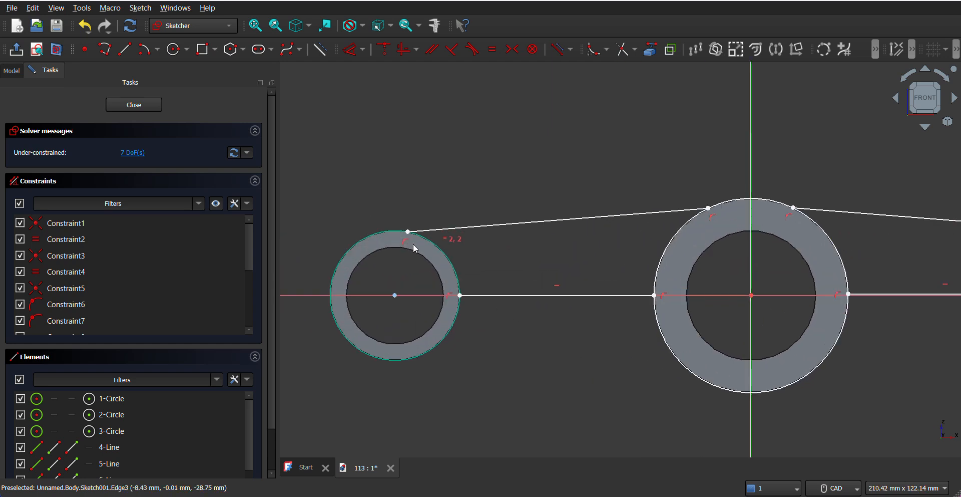
{"action": "right_click", "coordinate": [403, 202]}
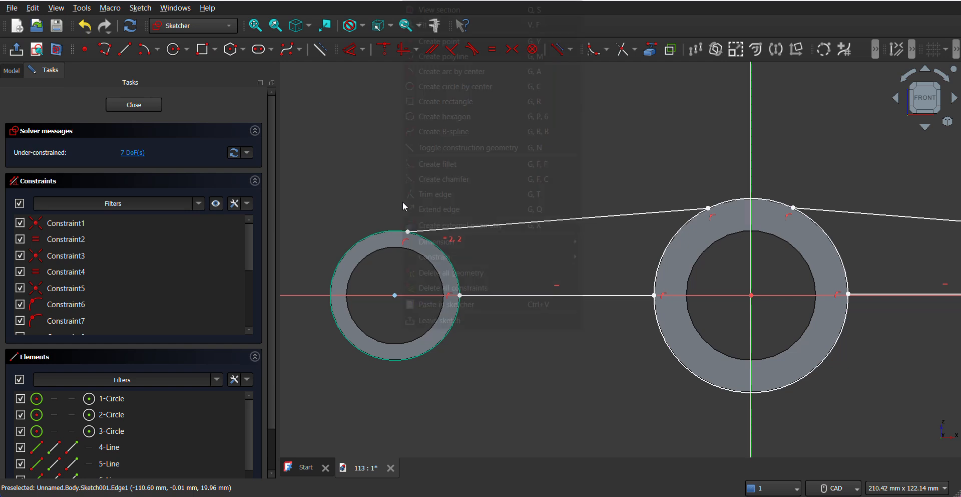
{"action": "left_click", "coordinate": [408, 232]}
{"action": "left_click", "coordinate": [387, 232]}
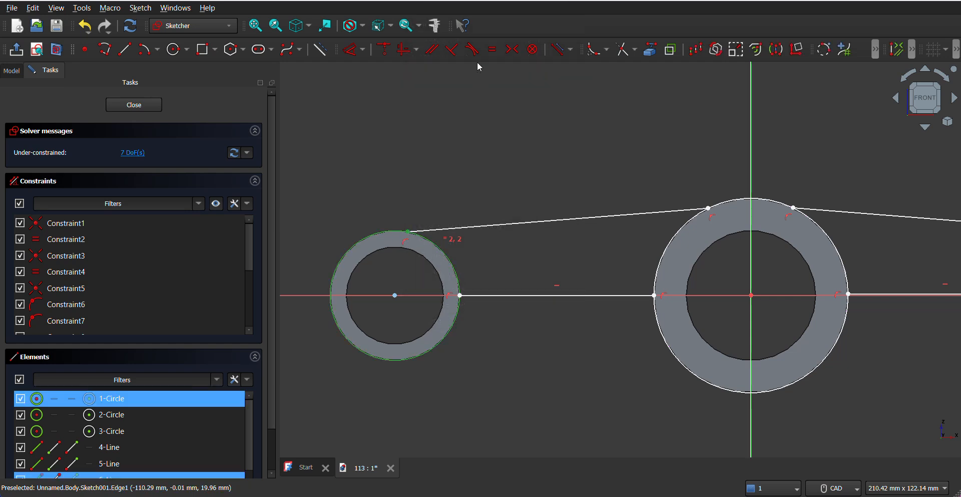
{"action": "left_click", "coordinate": [472, 49]}
{"action": "left_click", "coordinate": [479, 275]}
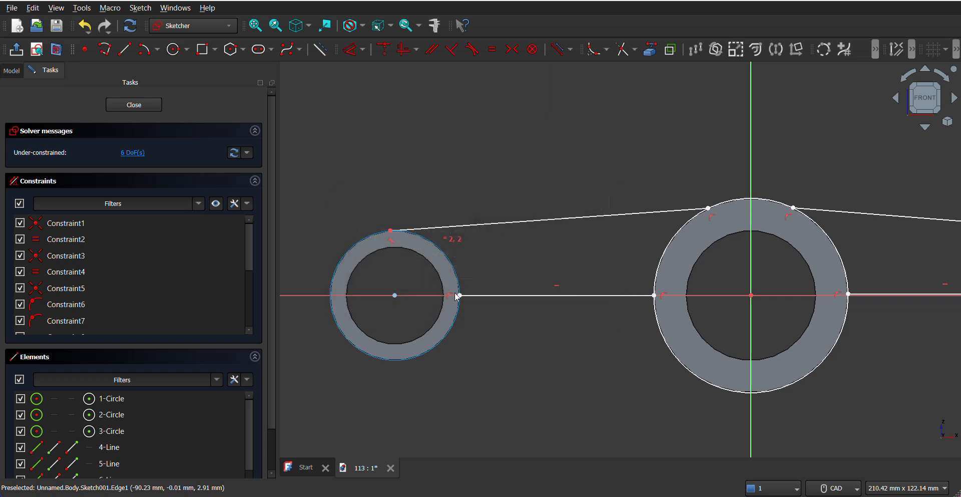
{"action": "middle_click_drag", "start_coordinate": [574, 354], "coordinate": [542, 344]}
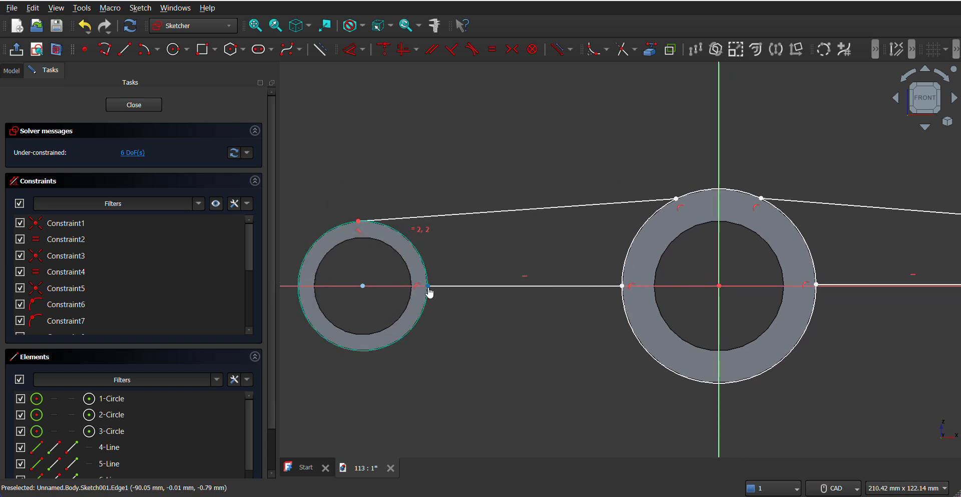
{"action": "mouse_move", "coordinate": [428, 288]}
{"action": "left_mouse_down"}
{"action": "mouse_move", "coordinate": [433, 272]}
{"action": "mouse_move", "coordinate": [436, 286]}
{"action": "left_mouse_up"}
{"action": "left_click", "coordinate": [428, 288]}
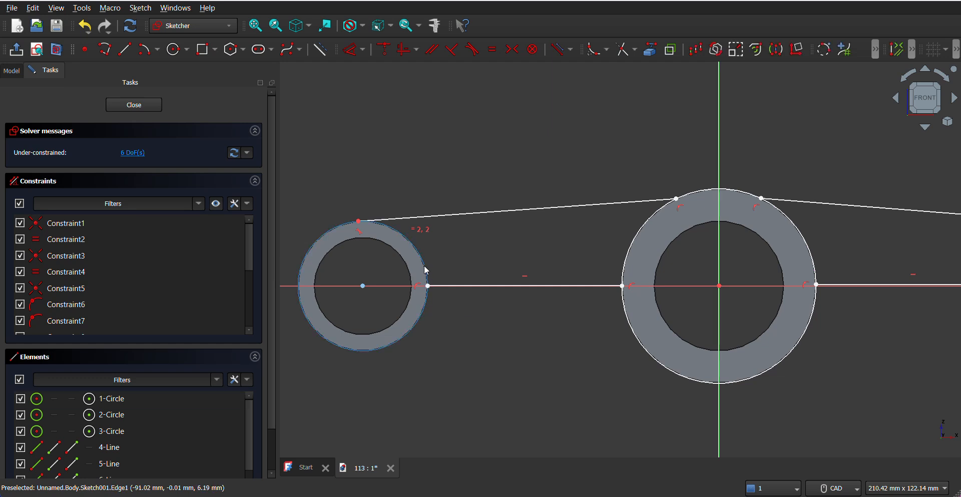
{"action": "left_click", "coordinate": [384, 49]}
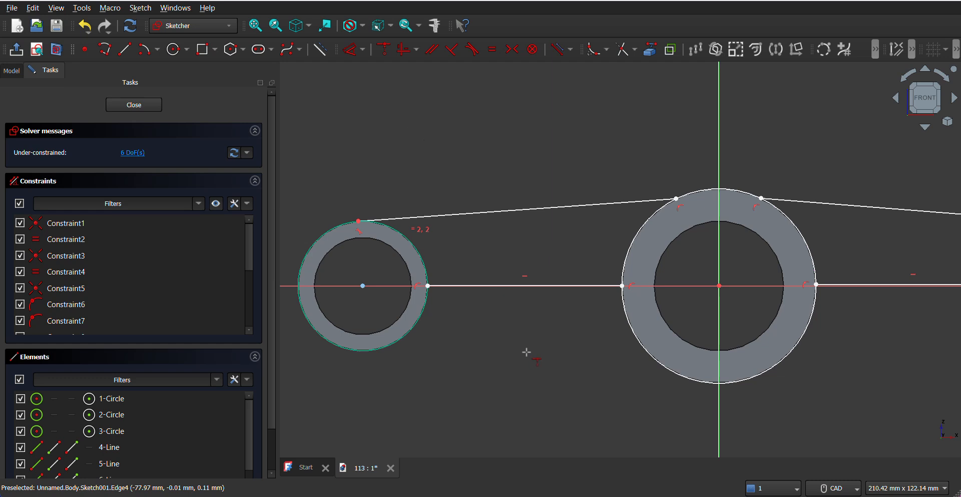
{"action": "middle_click_drag", "start_coordinate": [661, 391], "coordinate": [571, 378]}
{"action": "middle_click_drag", "start_coordinate": [766, 381], "coordinate": [657, 396]}
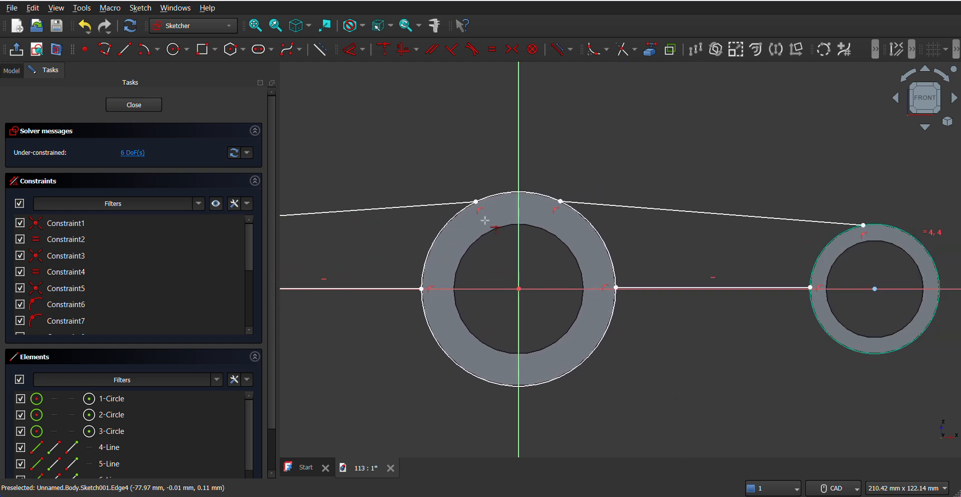
{"action": "right_click", "coordinate": [465, 166]}
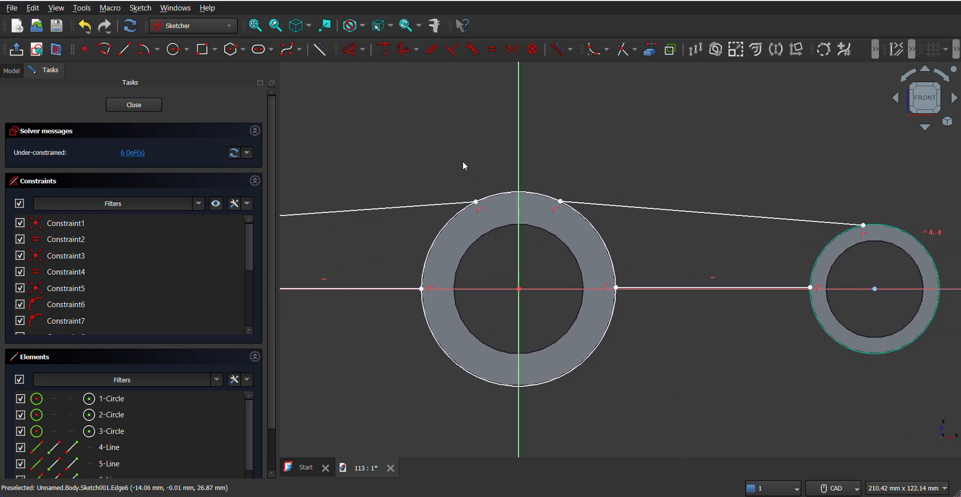
Make the inner endpoints of both sloping lines tangent to the middle circle, accepting the constraint substitutions.
{"action": "left_click", "coordinate": [481, 205]}
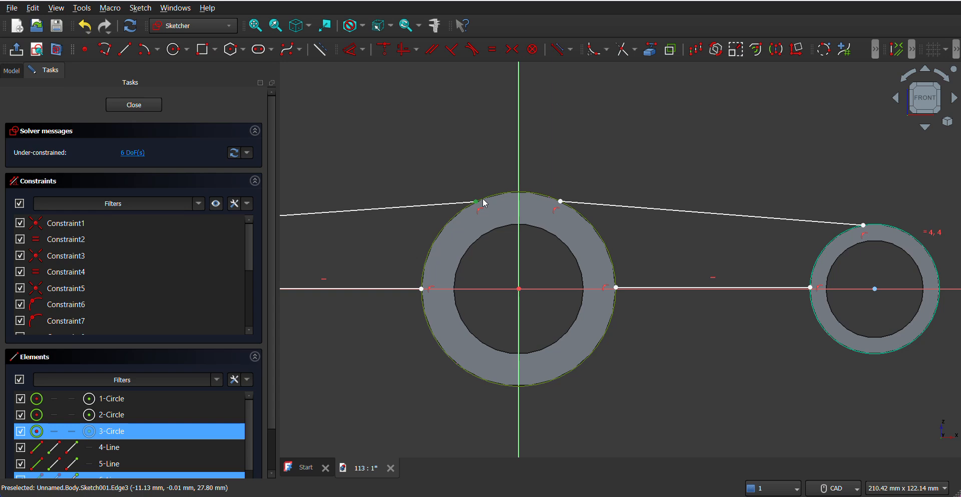
{"action": "left_click", "coordinate": [472, 49]}
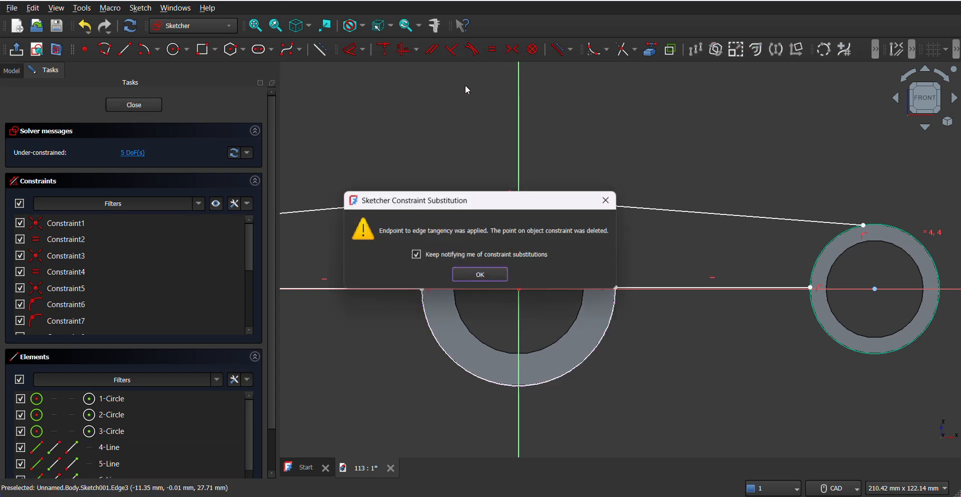
{"action": "left_click", "coordinate": [485, 274]}
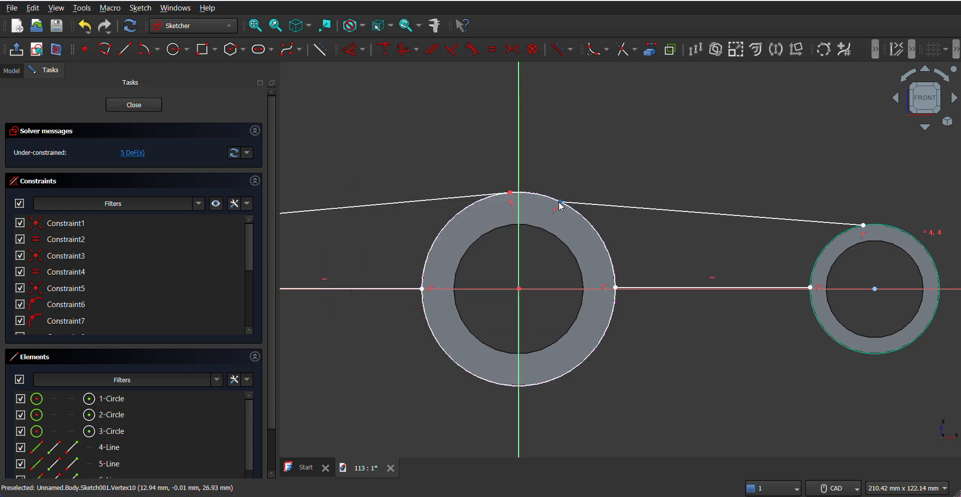
{"action": "left_click", "coordinate": [560, 202]}
{"action": "left_click", "coordinate": [538, 198]}
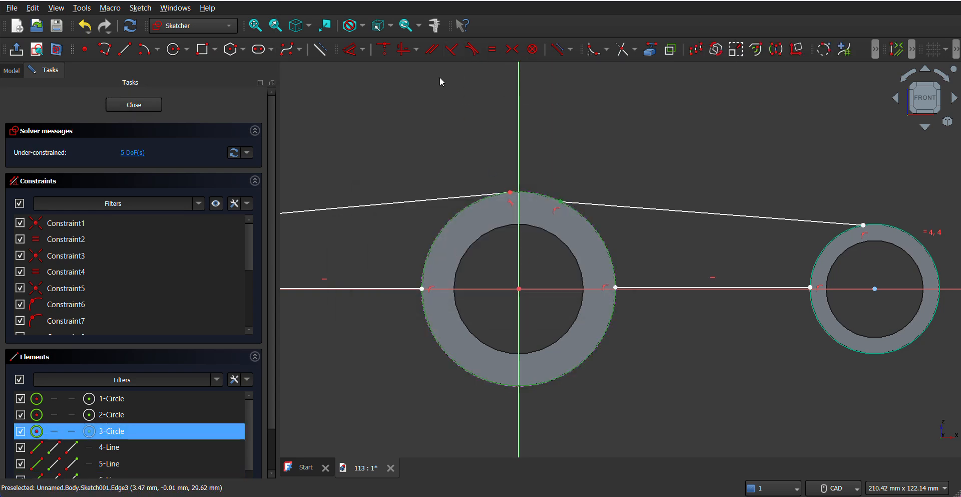
{"action": "left_click", "coordinate": [472, 49]}
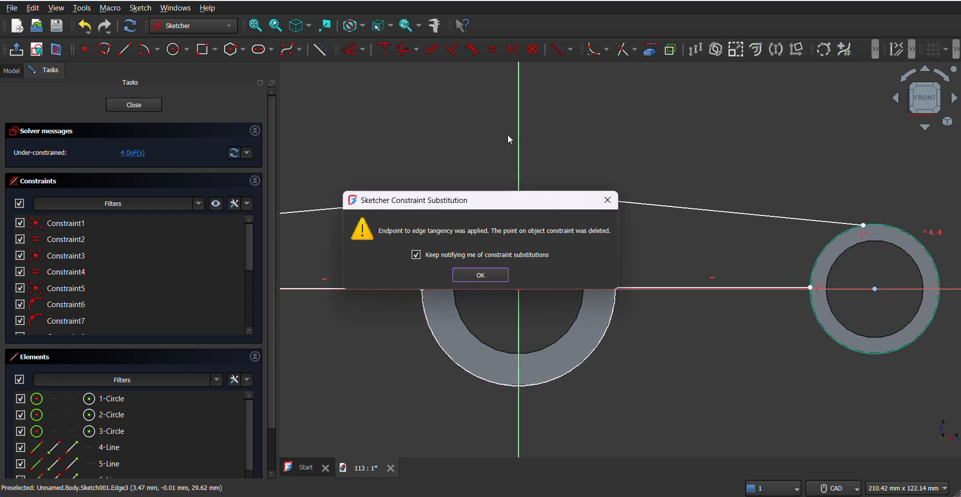
{"action": "left_click", "coordinate": [494, 275]}
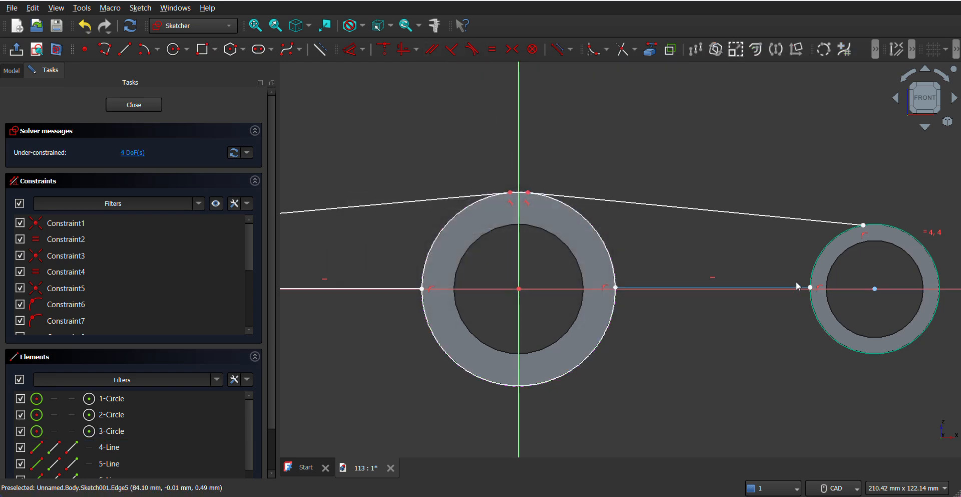
Make the right sloping line's outer endpoint tangent to the right circle and accept the constraint substitution.
{"action": "left_click", "coordinate": [870, 231]}
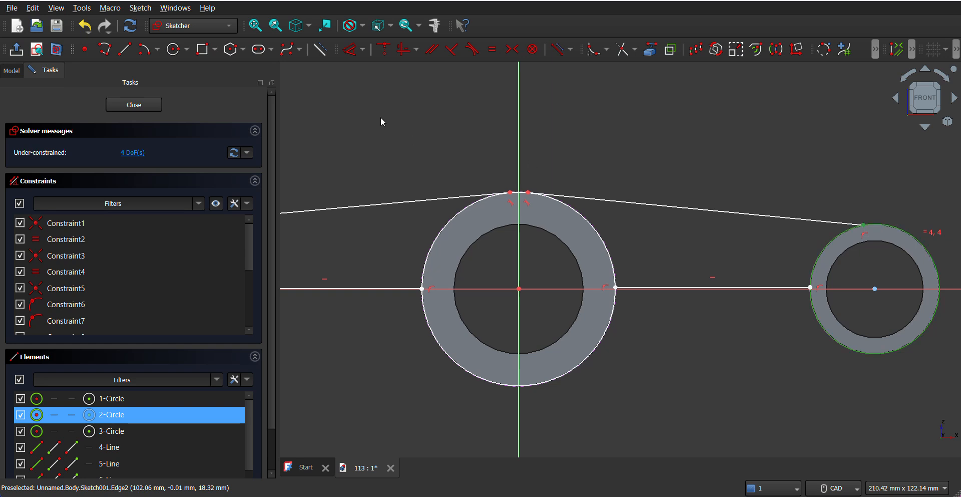
{"action": "left_click", "coordinate": [472, 49]}
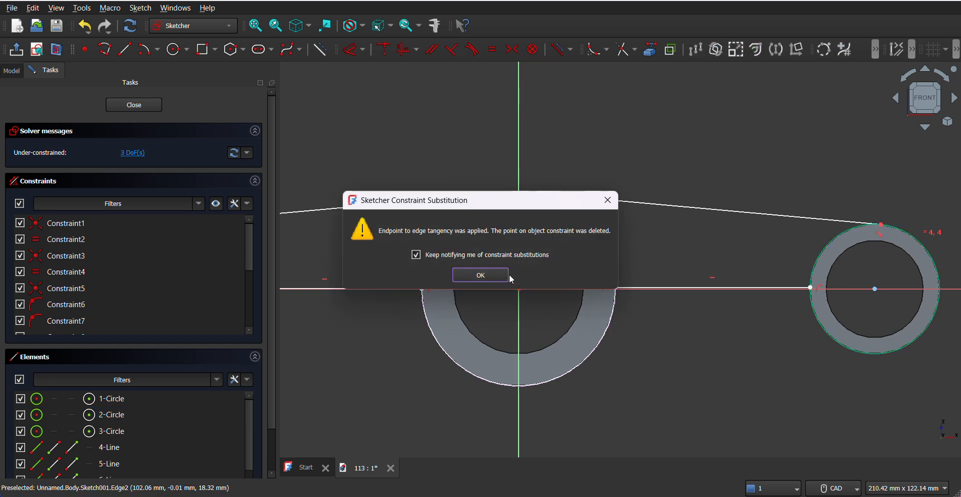
{"action": "left_click", "coordinate": [502, 276]}
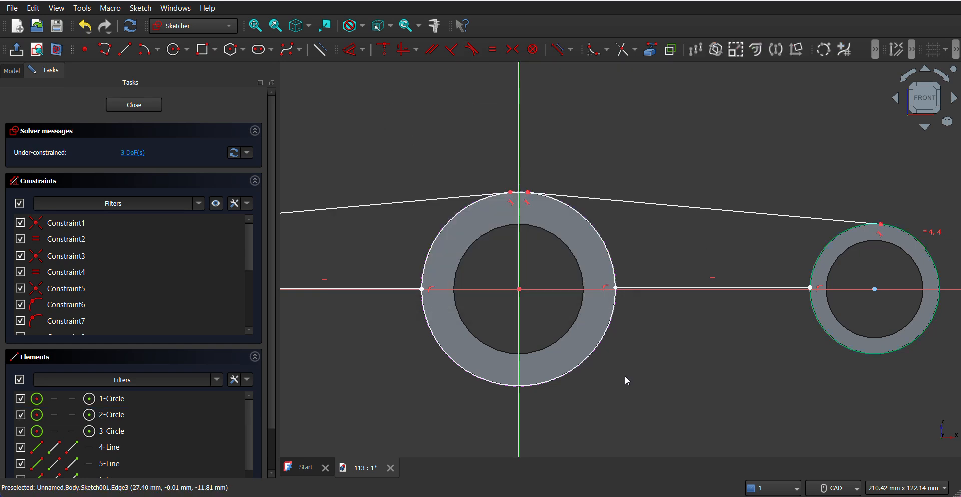
Pull the right horizontal line off the horizontal axis and constrain its inner endpoint coincident with that axis.
{"action": "scroll", "coordinate": [660, 364], "scroll_direction": "down", "scroll_amount": 3}
{"action": "scroll", "coordinate": [658, 306], "scroll_direction": "up", "scroll_amount": 4}
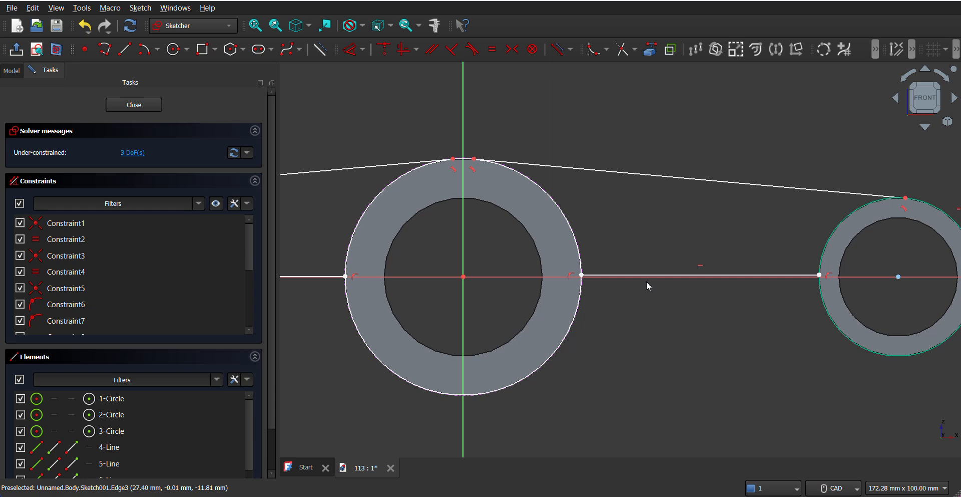
{"action": "left_click_drag", "start_coordinate": [651, 276], "coordinate": [651, 284]}
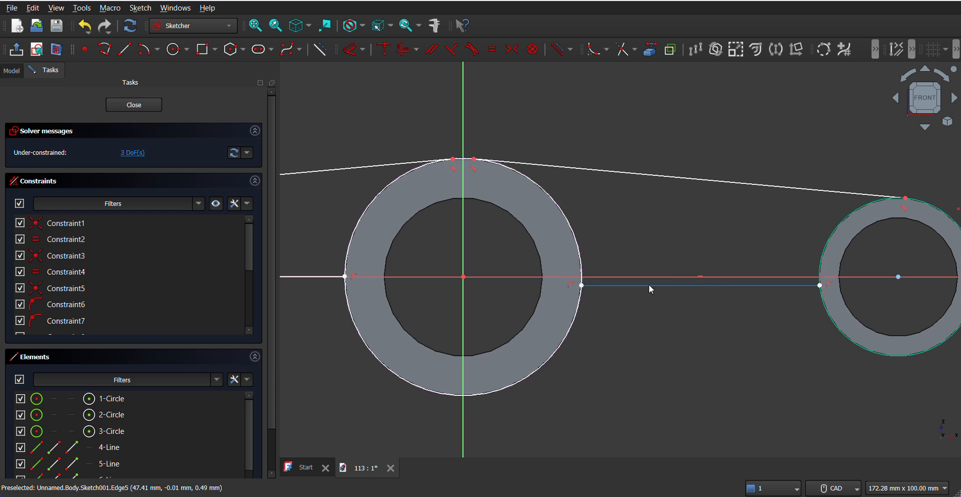
{"action": "left_click", "coordinate": [581, 285]}
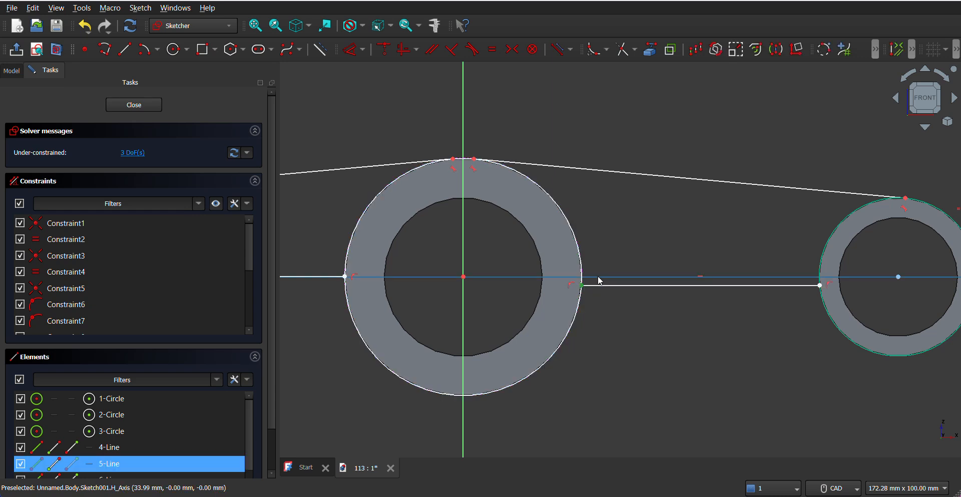
{"action": "left_click", "coordinate": [384, 49]}
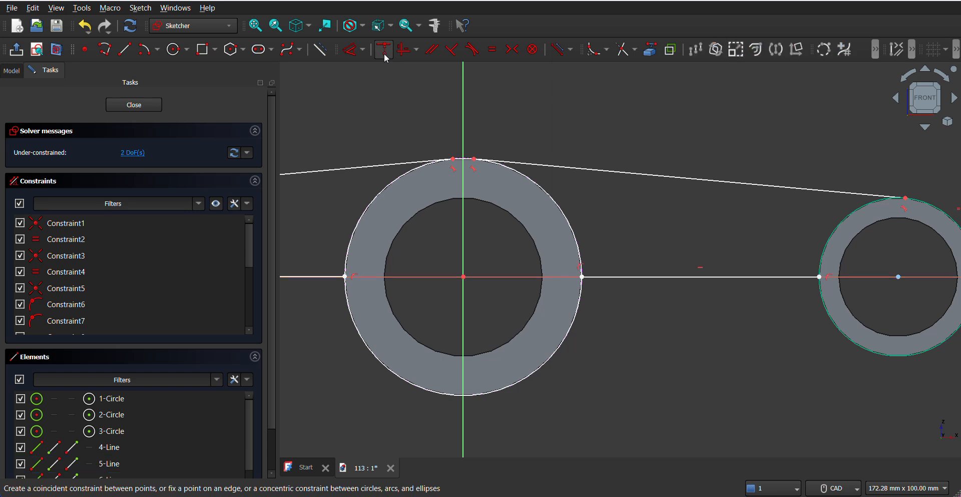
Pull the left horizontal line below the horizontal axis and constrain its outer endpoint coincident with that axis.
{"action": "middle_click_drag", "start_coordinate": [562, 294], "coordinate": [678, 291]}
{"action": "middle_click_drag", "start_coordinate": [437, 296], "coordinate": [539, 302]}
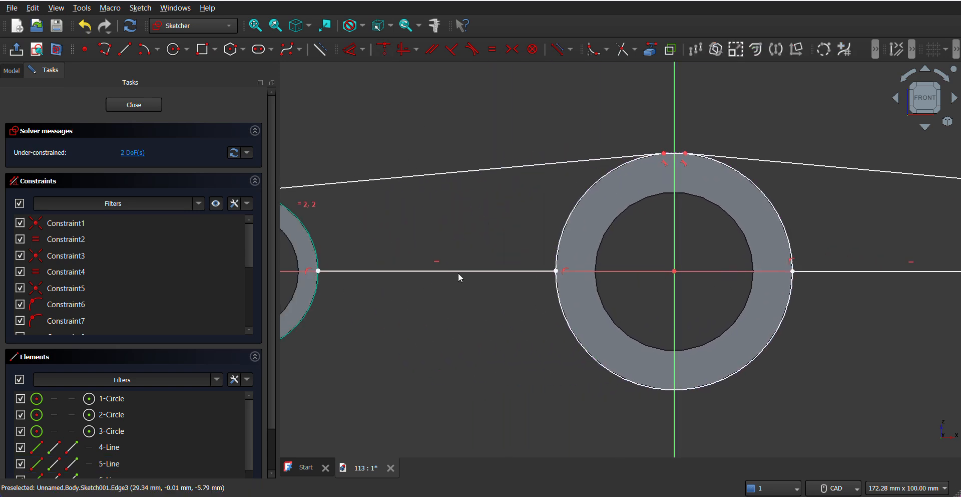
{"action": "left_click_drag", "start_coordinate": [452, 271], "coordinate": [434, 288]}
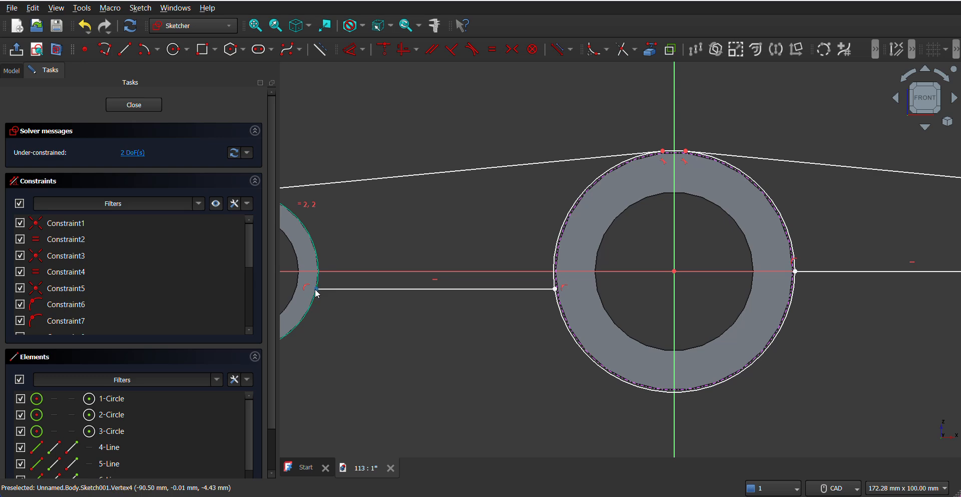
{"action": "left_click", "coordinate": [350, 271]}
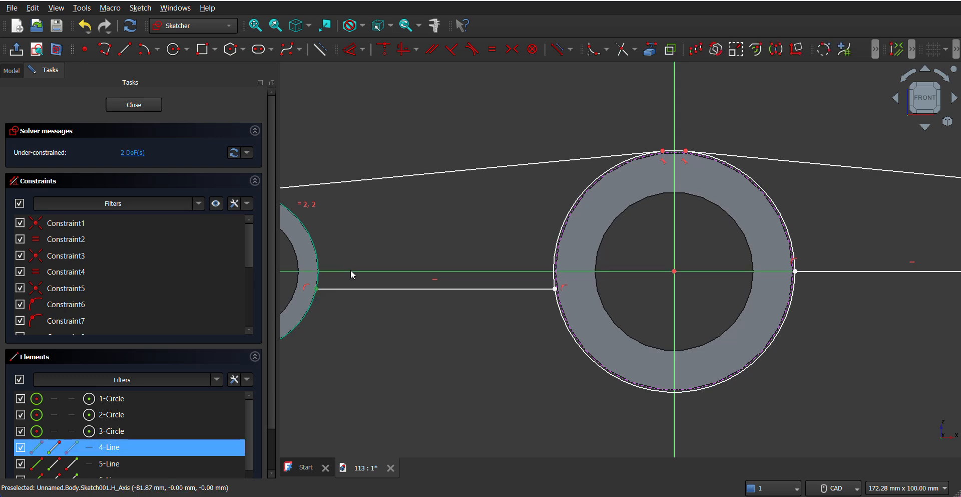
{"action": "left_click", "coordinate": [385, 50]}
Dimension the middle circle's diameter as 60 mm.
{"action": "scroll", "coordinate": [474, 278], "scroll_direction": "down", "scroll_amount": 3}
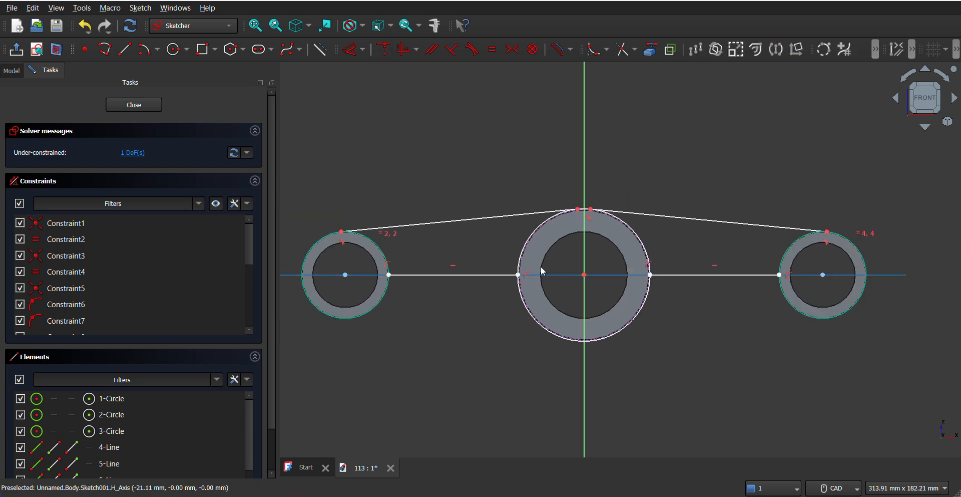
{"action": "scroll", "coordinate": [542, 263], "scroll_direction": "up", "scroll_amount": 4}
{"action": "left_click", "coordinate": [353, 49]}
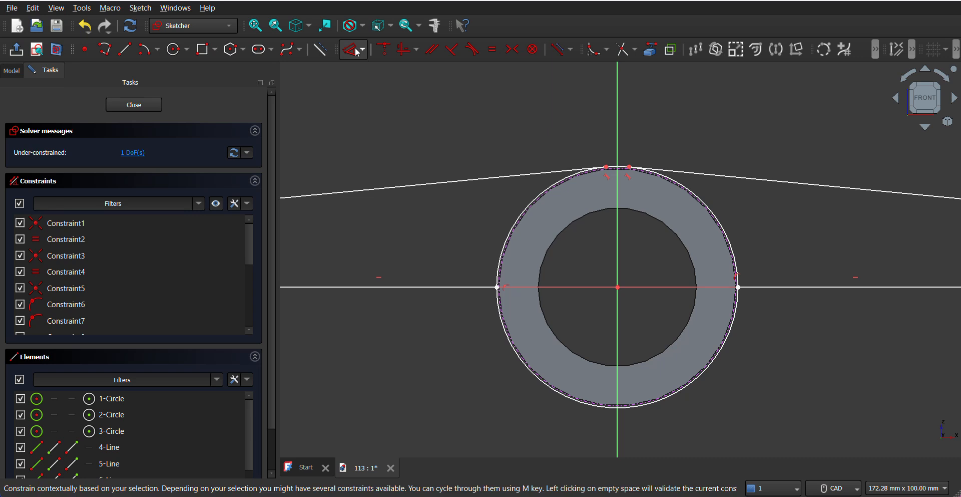
{"action": "left_click", "coordinate": [511, 226]}
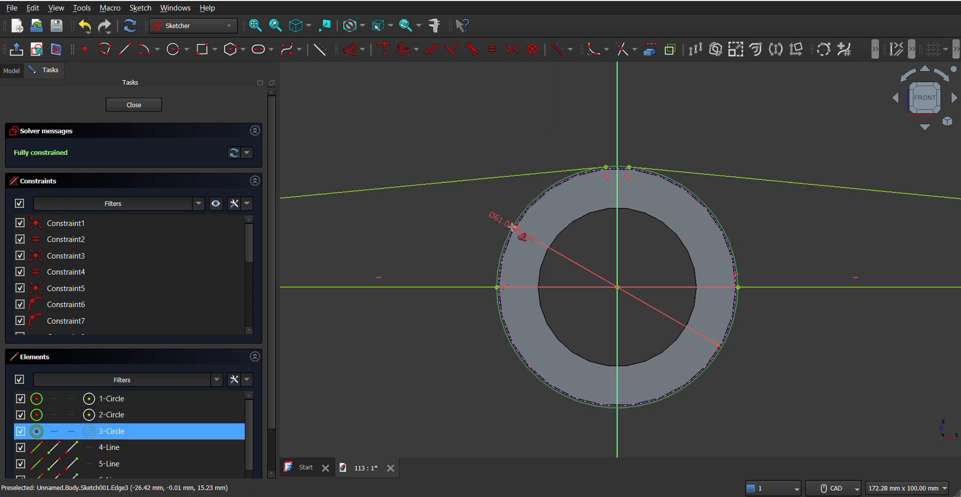
{"action": "left_click", "coordinate": [504, 387]}
{"action": "type", "text": "60"}
{"action": "key", "text": "Return"}
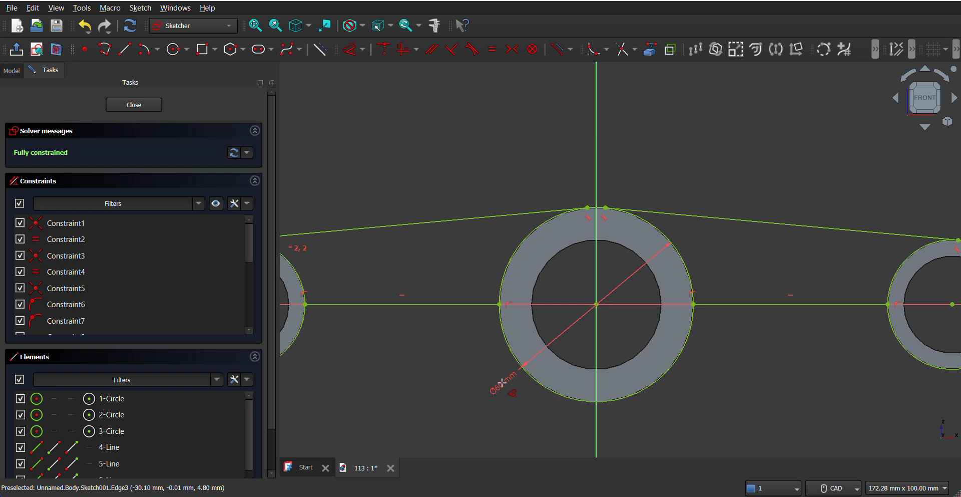
Trim away the lower half of the middle circle below the two horizontal lines.
{"action": "scroll", "coordinate": [502, 382], "scroll_direction": "down", "scroll_amount": 3}
{"action": "middle_click_drag", "start_coordinate": [473, 404], "coordinate": [505, 370]}
{"action": "scroll", "coordinate": [772, 316], "scroll_direction": "up", "scroll_amount": 3}
{"action": "middle_click_drag", "start_coordinate": [378, 386], "coordinate": [460, 396]}
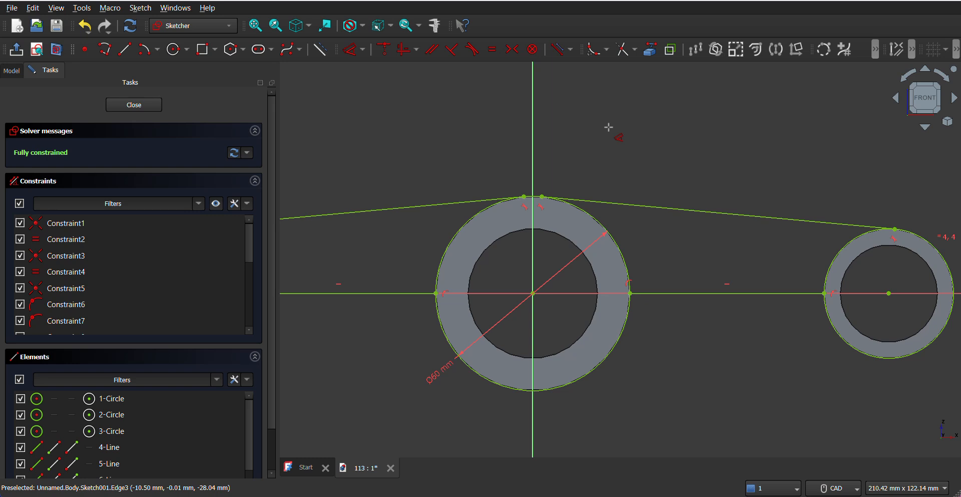
{"action": "left_click", "coordinate": [622, 51]}
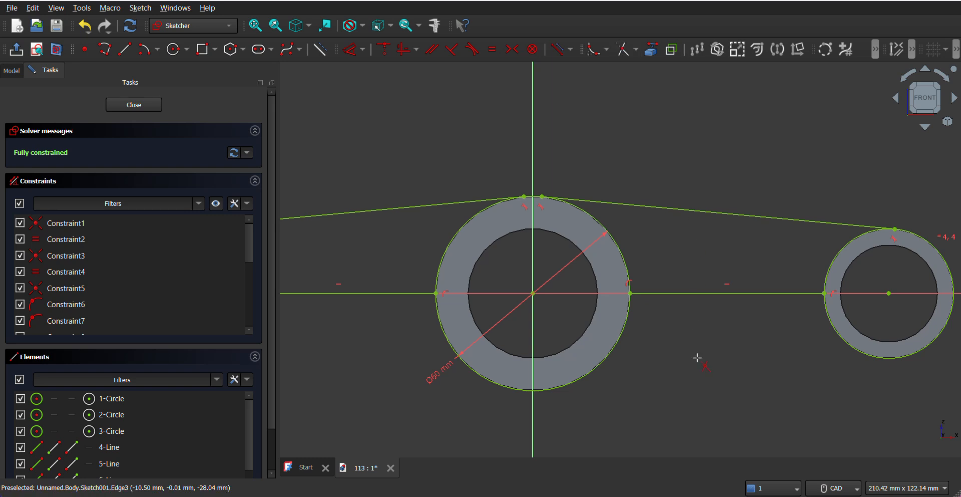
{"action": "left_click", "coordinate": [607, 354]}
Trim the right circle's lower half and its outer upper arc beyond the sloping line's tangent point.
{"action": "middle_click_drag", "start_coordinate": [795, 400], "coordinate": [709, 399]}
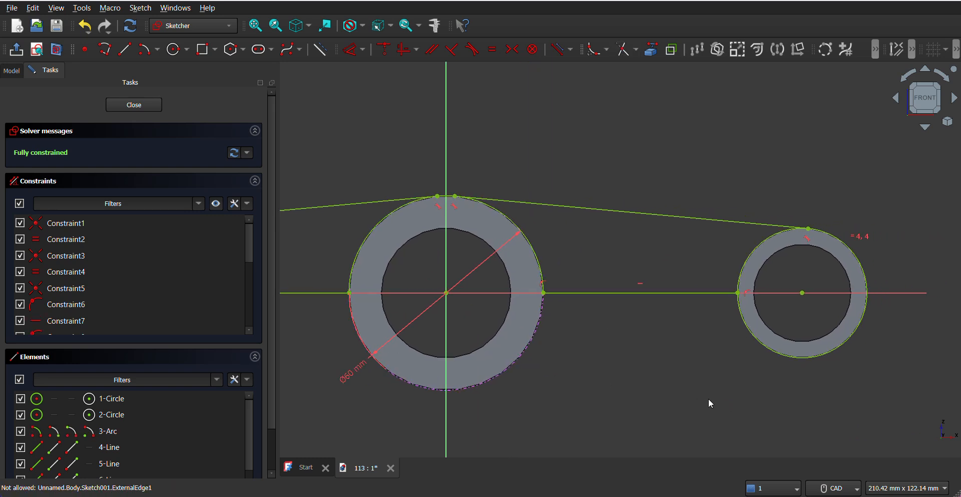
{"action": "left_click", "coordinate": [756, 335]}
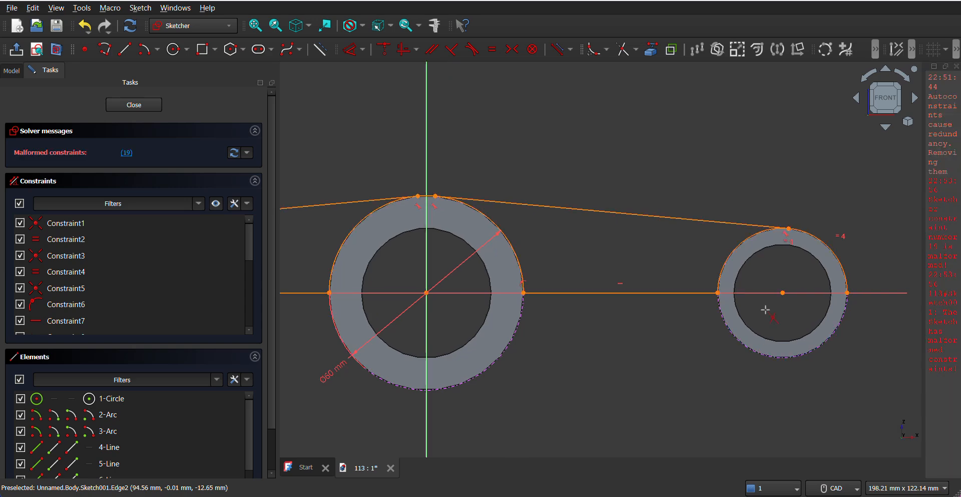
{"action": "left_click", "coordinate": [816, 236]}
Trim the outer and lower part of the left circle, keeping the arc between the sloping and horizontal lines.
{"action": "middle_click_drag", "start_coordinate": [713, 370], "coordinate": [838, 357]}
{"action": "middle_click_drag", "start_coordinate": [423, 348], "coordinate": [658, 349]}
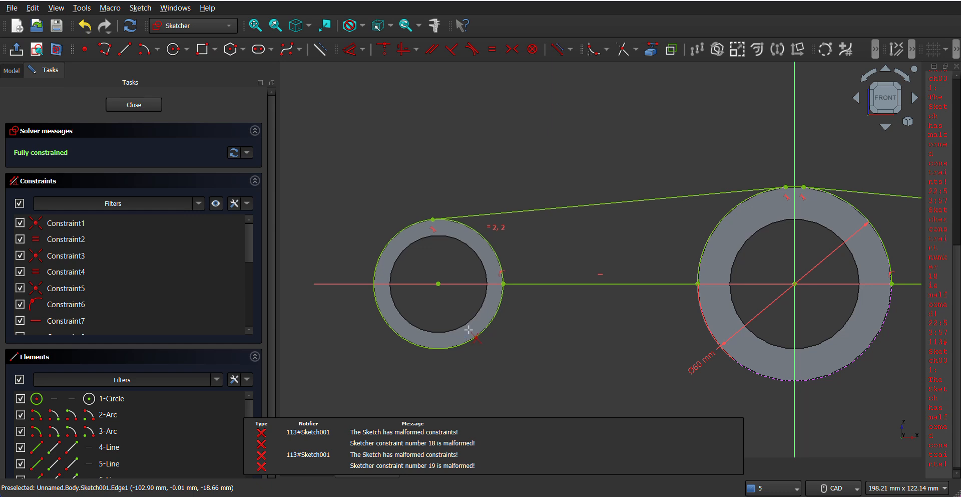
{"action": "left_click", "coordinate": [464, 344]}
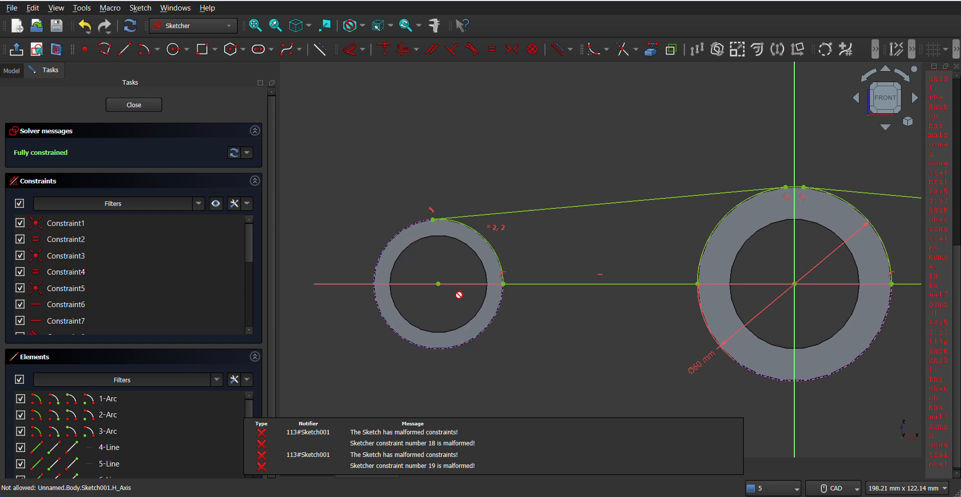
Trim away the short arc at the top of the middle circle between the two sloping lines' tangent points.
{"action": "middle_click_drag", "start_coordinate": [644, 388], "coordinate": [557, 383]}
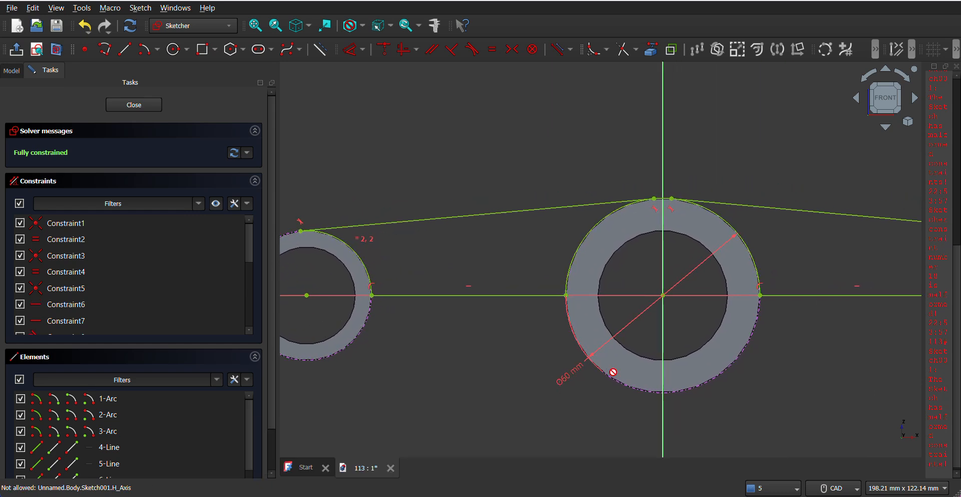
{"action": "middle_click_drag", "start_coordinate": [655, 359], "coordinate": [615, 357]}
{"action": "scroll", "coordinate": [640, 206], "scroll_direction": "up", "scroll_amount": 2}
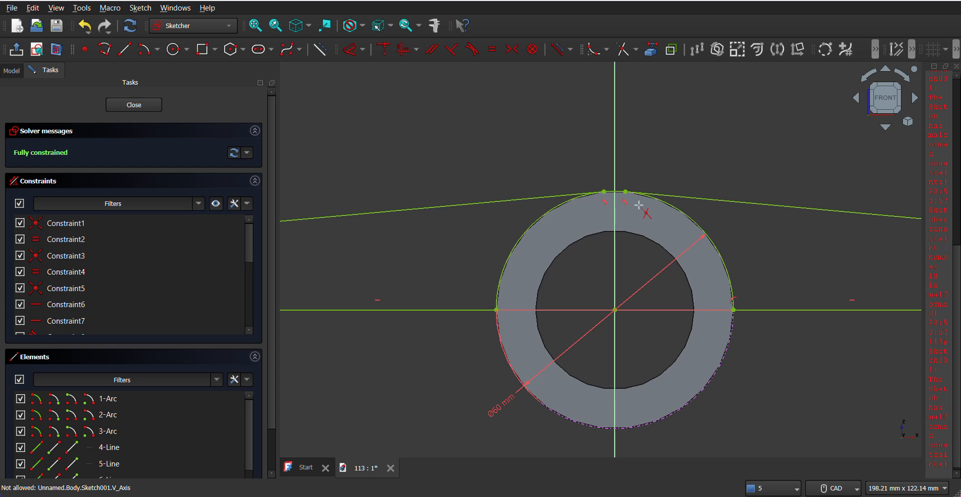
{"action": "scroll", "coordinate": [639, 206], "scroll_direction": "up", "scroll_amount": 5}
{"action": "left_click", "coordinate": [581, 159]}
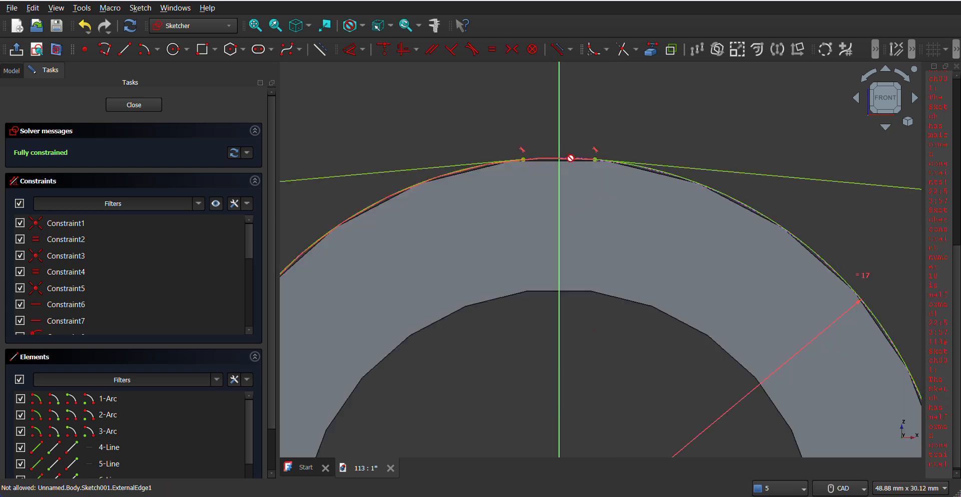
{"action": "scroll", "coordinate": [571, 163], "scroll_direction": "down", "scroll_amount": 5}
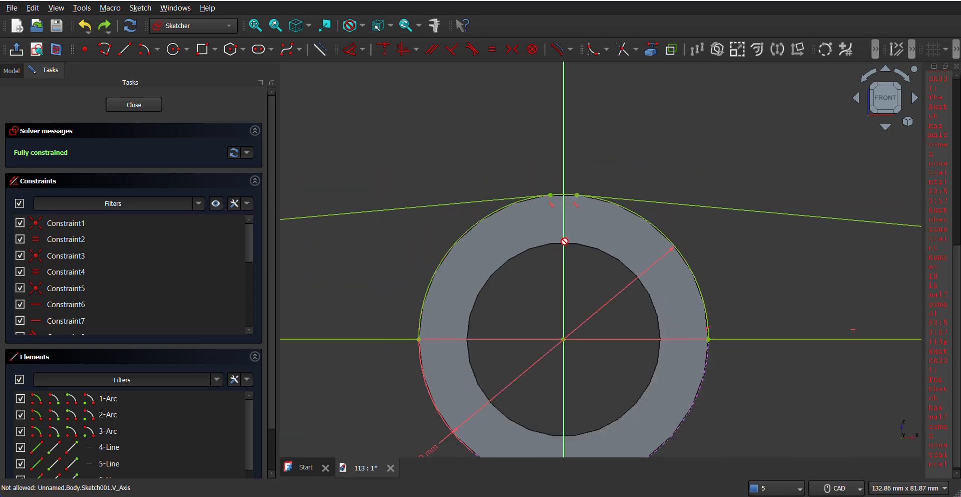
{"action": "scroll", "coordinate": [551, 215], "scroll_direction": "up", "scroll_amount": 1}
{"action": "scroll", "coordinate": [552, 216], "scroll_direction": "up", "scroll_amount": 3}
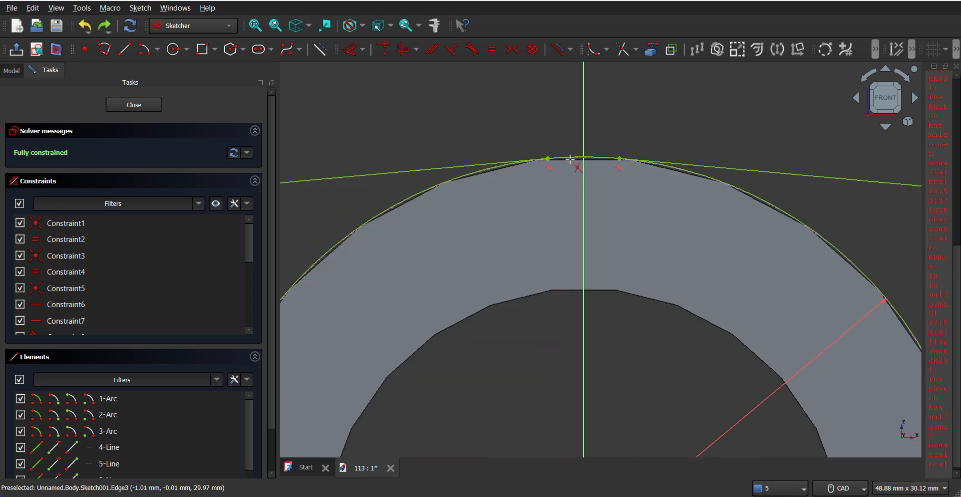
{"action": "scroll", "coordinate": [569, 185], "scroll_direction": "down", "scroll_amount": 3}
{"action": "scroll", "coordinate": [576, 324], "scroll_direction": "down", "scroll_amount": 2}
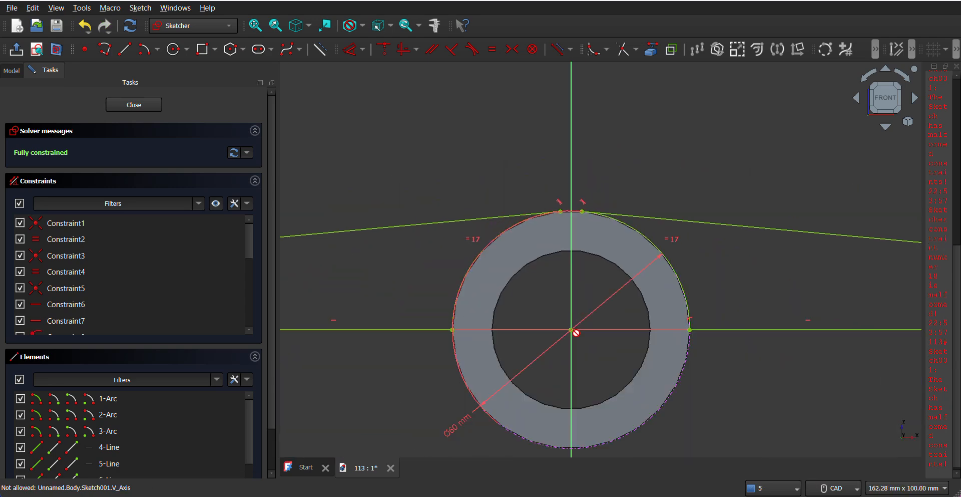
{"action": "scroll", "coordinate": [557, 303], "scroll_direction": "down", "scroll_amount": 3}
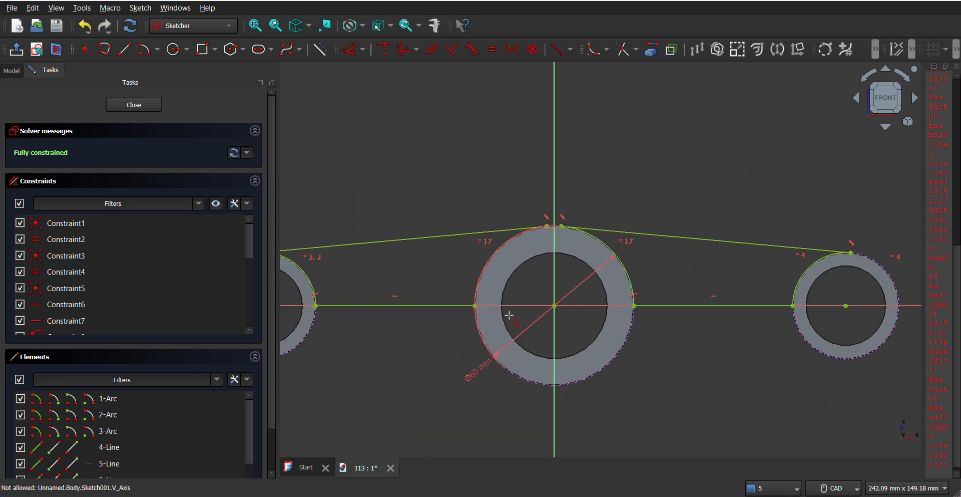
Reposition the middle circle's 60 mm diameter dimension along the vertical axis and close the sketch.
{"action": "left_click", "coordinate": [957, 71]}
{"action": "scroll", "coordinate": [484, 347], "scroll_direction": "down", "scroll_amount": 3}
{"action": "mouse_move", "coordinate": [487, 361]}
{"action": "middle_mouse_down"}
{"action": "mouse_move", "coordinate": [556, 392]}
{"action": "mouse_move", "coordinate": [575, 377]}
{"action": "mouse_move", "coordinate": [538, 368]}
{"action": "mouse_move", "coordinate": [509, 275]}
{"action": "mouse_move", "coordinate": [495, 384]}
{"action": "middle_mouse_up"}
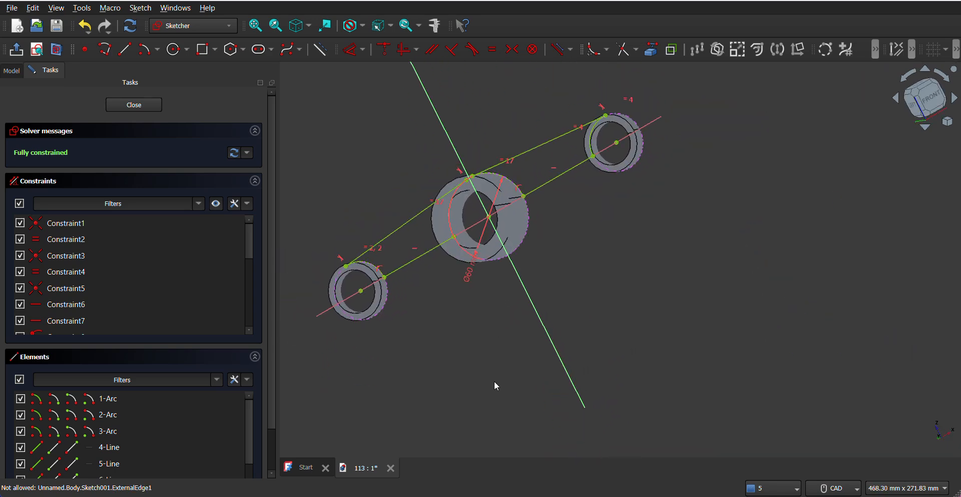
{"action": "left_click", "coordinate": [926, 97]}
{"action": "scroll", "coordinate": [603, 225], "scroll_direction": "up", "scroll_amount": 5}
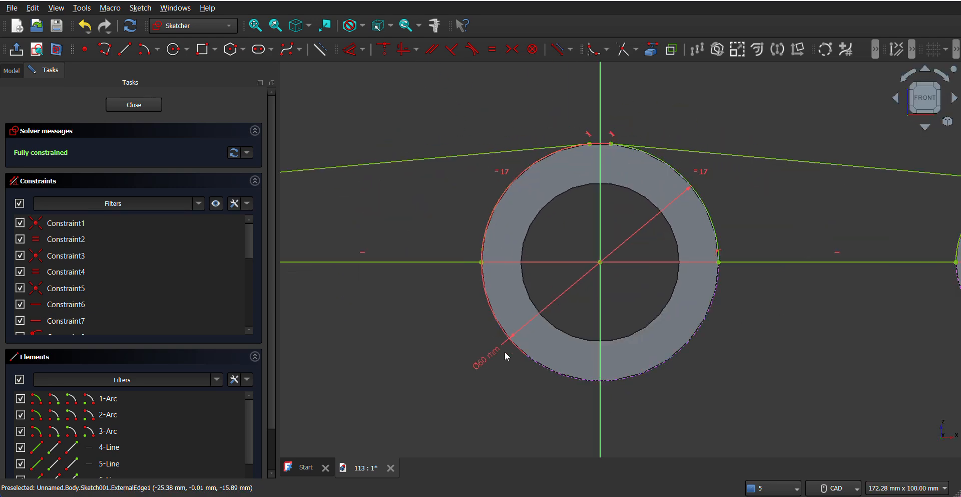
{"action": "left_click_drag", "start_coordinate": [494, 358], "coordinate": [606, 144]}
{"action": "scroll", "coordinate": [626, 185], "scroll_direction": "down", "scroll_amount": 3}
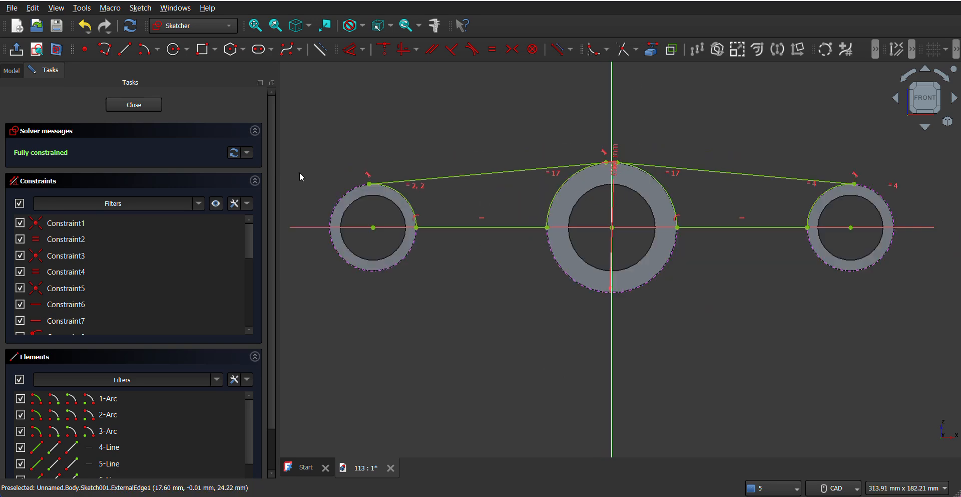
{"action": "left_click", "coordinate": [132, 104]}
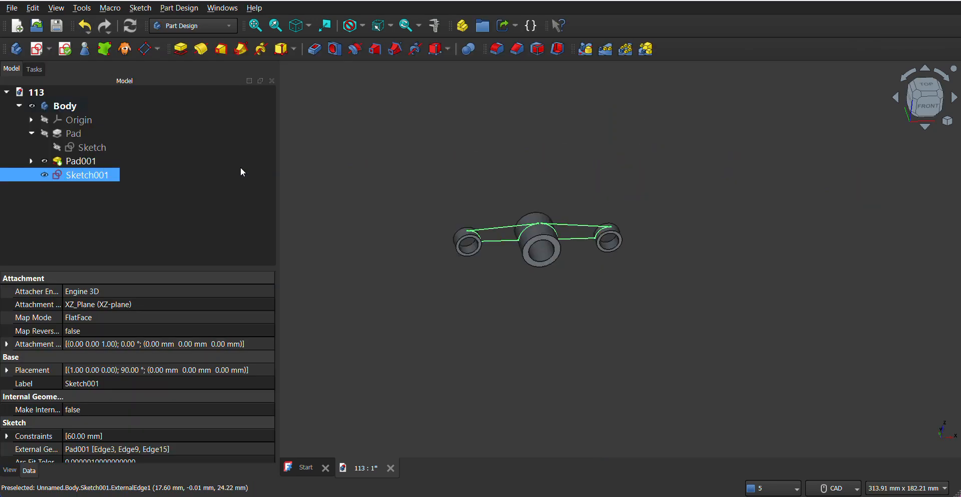
Pad the web profile 2.5 mm symmetric to the sketch plane.
{"action": "key", "text": "alt+Tab"}
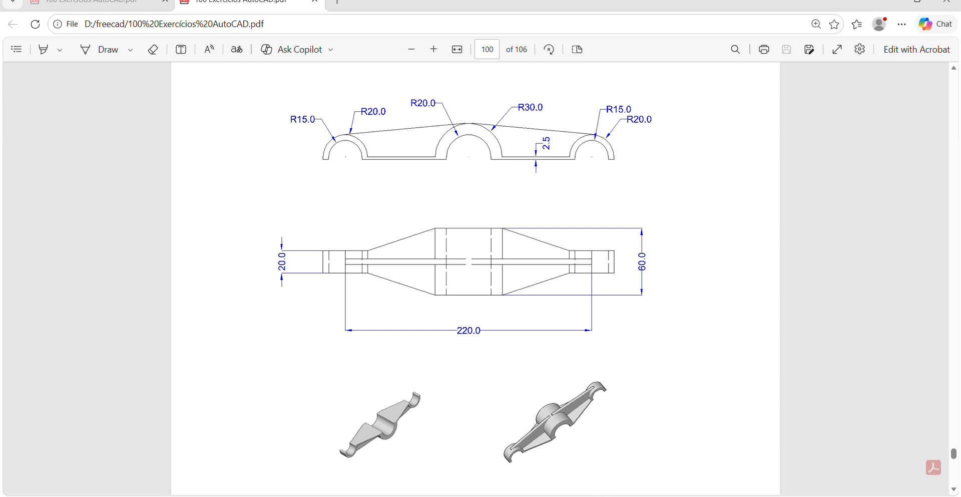
{"action": "key", "text": "alt+Tab"}
{"action": "scroll", "coordinate": [495, 243], "scroll_direction": "up", "scroll_amount": 5}
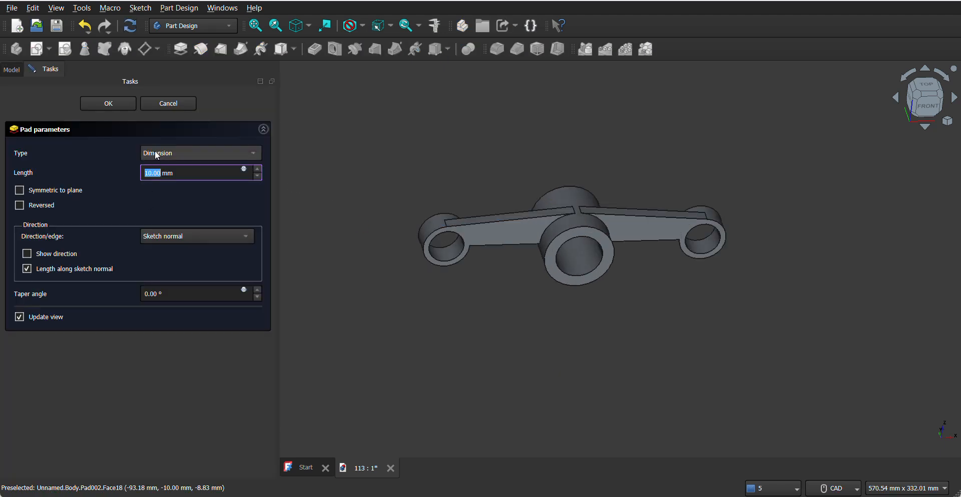
{"action": "left_click", "coordinate": [56, 189]}
{"action": "left_click", "coordinate": [187, 173]}
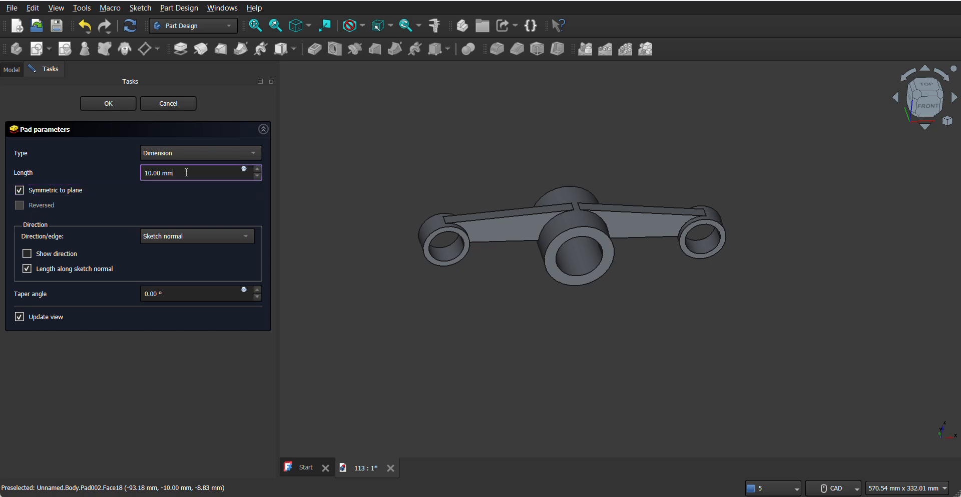
{"action": "key", "text": "ctrl+a"}
{"action": "type", "text": "2"}
{"action": "left_click", "coordinate": [163, 348]}
{"action": "middle_click_drag", "start_coordinate": [561, 256], "coordinate": [516, 274]}
{"action": "left_click", "coordinate": [99, 104]}
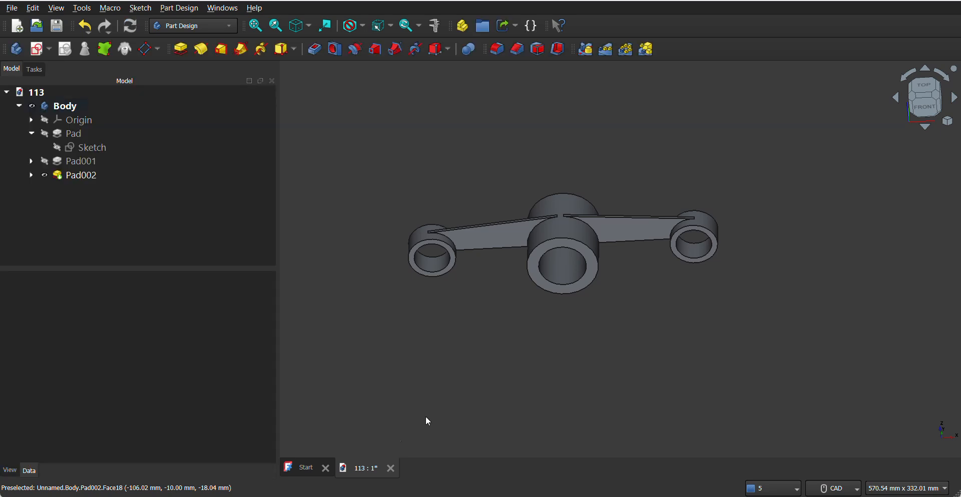
Check the PDF drawing and create a new sketch on the front face of the left web.
{"action": "key", "text": "alt+Tab"}
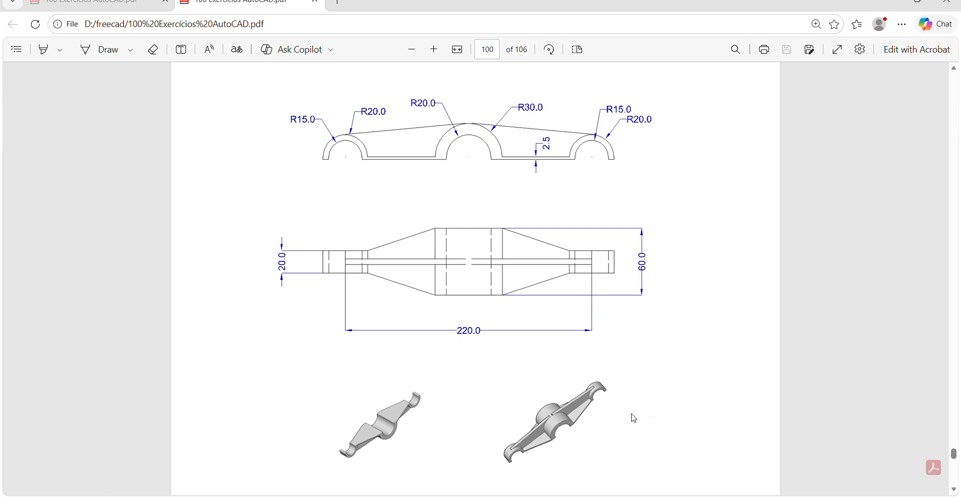
{"action": "key", "text": "alt+Tab"}
{"action": "middle_click_drag", "start_coordinate": [459, 317], "coordinate": [529, 274]}
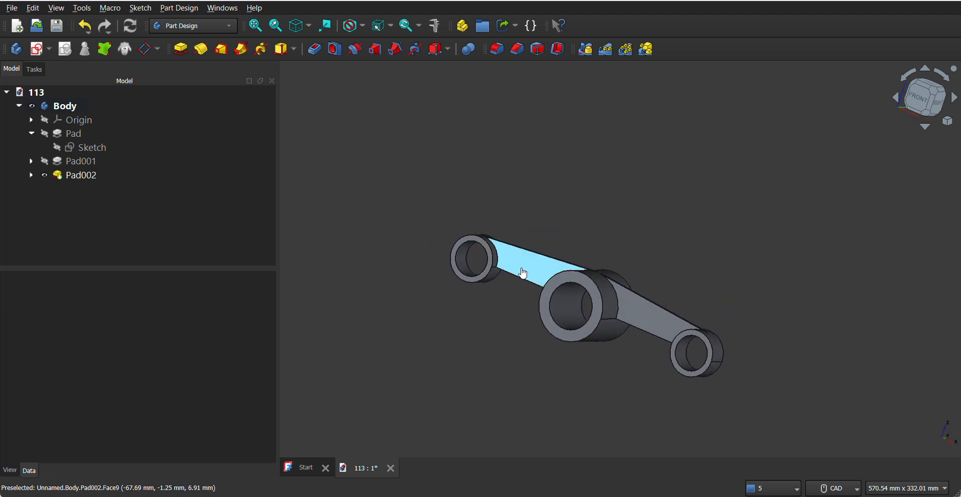
{"action": "left_click", "coordinate": [523, 273]}
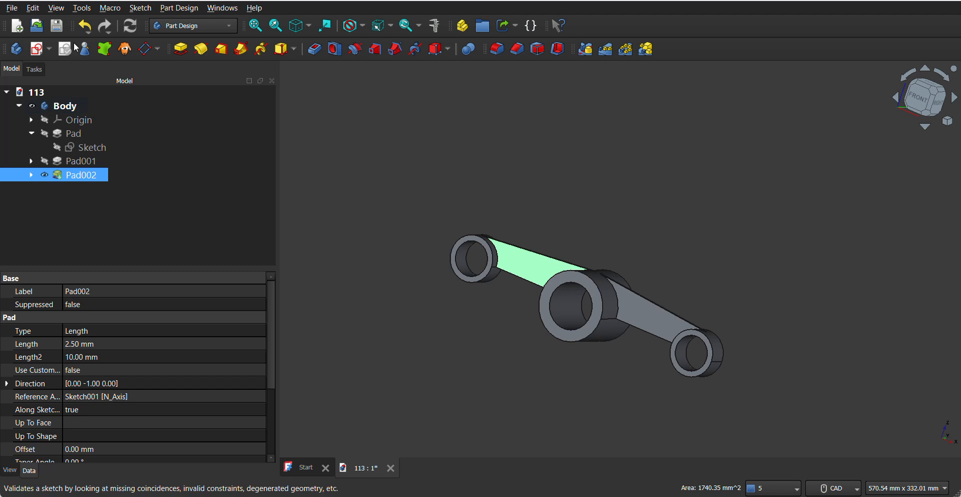
{"action": "left_click", "coordinate": [50, 50]}
{"action": "left_click", "coordinate": [55, 66]}
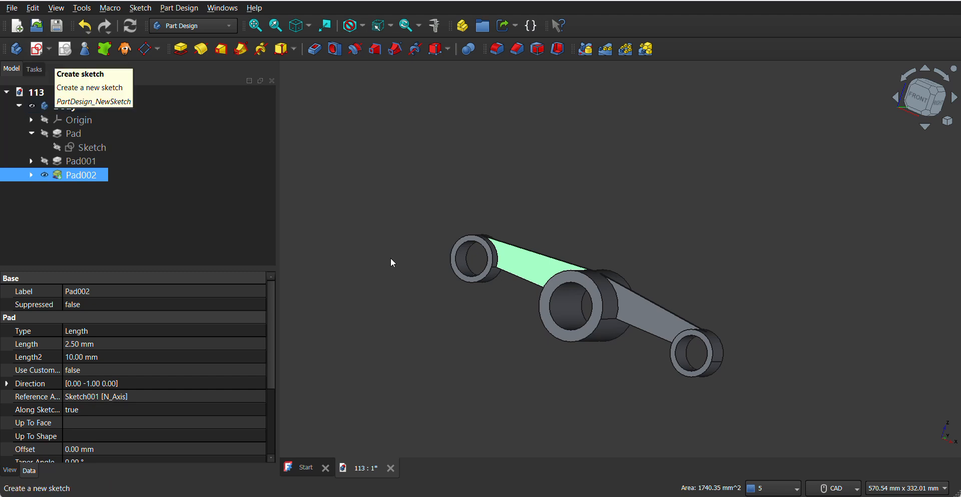
{"action": "left_click", "coordinate": [615, 357]}
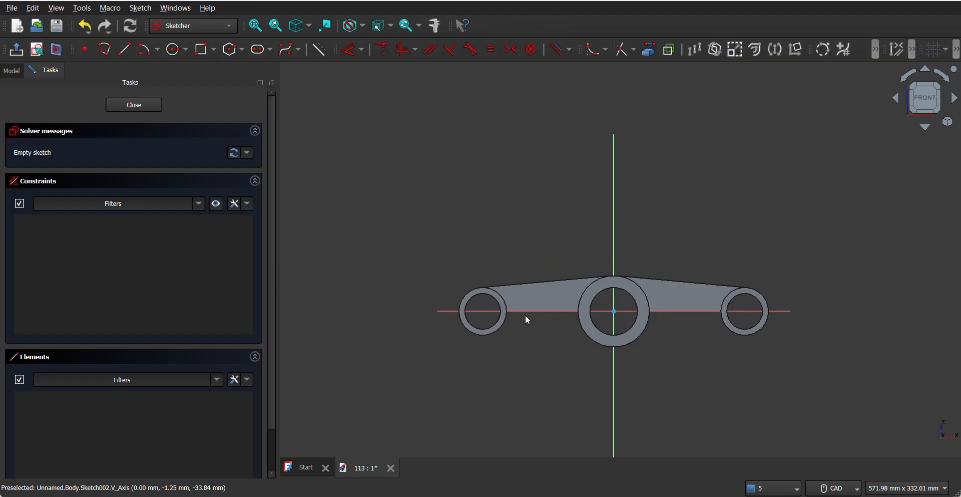
Project the outer circular edges of the left, middle and right rings into the sketch as external geometry.
{"action": "scroll", "coordinate": [526, 318], "scroll_direction": "up", "scroll_amount": 8}
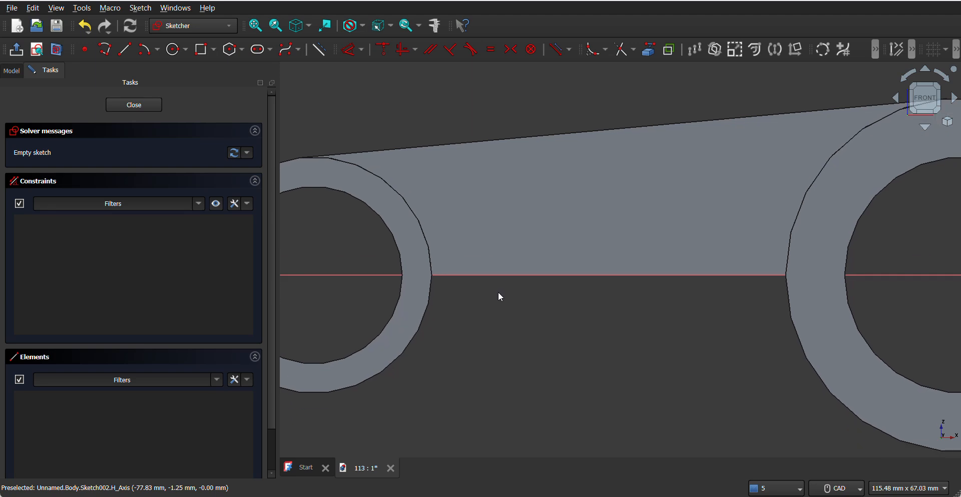
{"action": "scroll", "coordinate": [497, 296], "scroll_direction": "down", "scroll_amount": 4}
{"action": "left_click", "coordinate": [649, 49]}
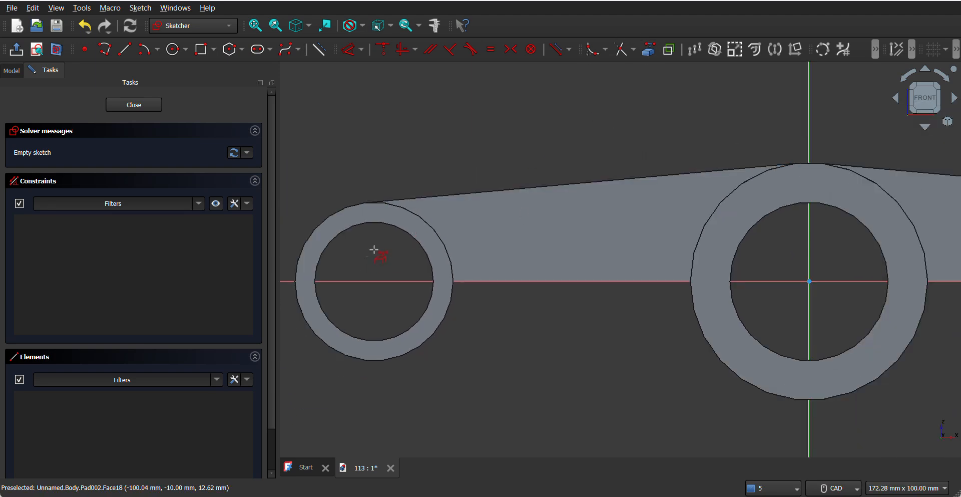
{"action": "left_click", "coordinate": [395, 207]}
{"action": "left_click", "coordinate": [690, 277]}
{"action": "middle_click_drag", "start_coordinate": [702, 313], "coordinate": [511, 338]}
{"action": "middle_click_drag", "start_coordinate": [858, 348], "coordinate": [706, 334]}
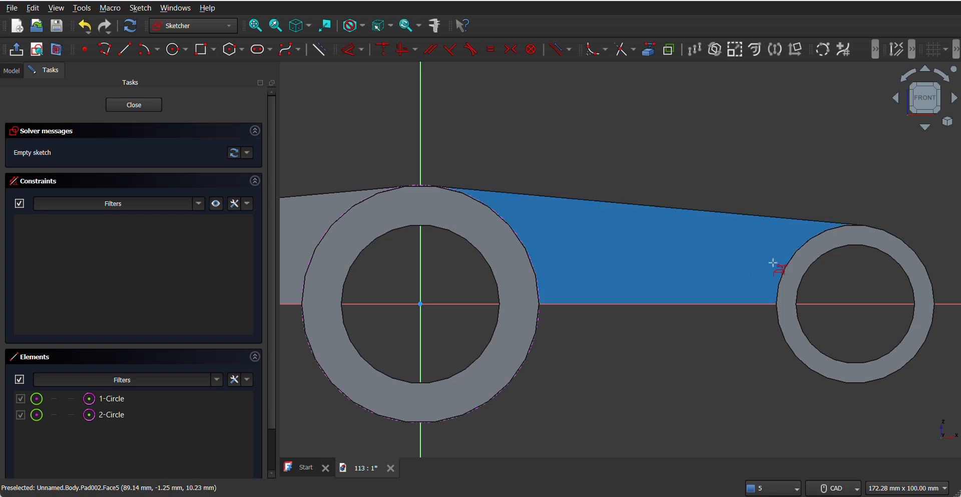
{"action": "left_click", "coordinate": [784, 272]}
{"action": "mouse_move", "coordinate": [646, 334]}
{"action": "middle_mouse_down"}
{"action": "mouse_move", "coordinate": [666, 316]}
{"action": "mouse_move", "coordinate": [644, 319]}
{"action": "middle_mouse_up"}
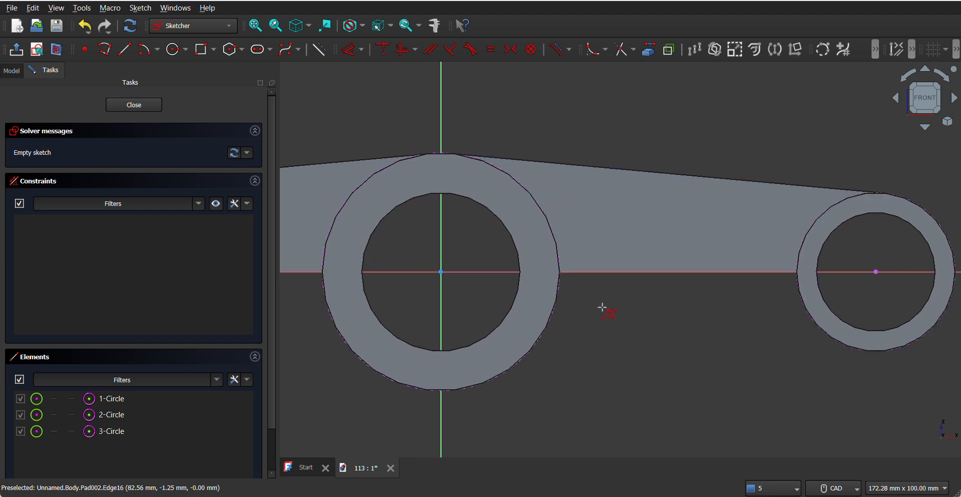
{"action": "scroll", "coordinate": [613, 305], "scroll_direction": "down", "scroll_amount": 2}
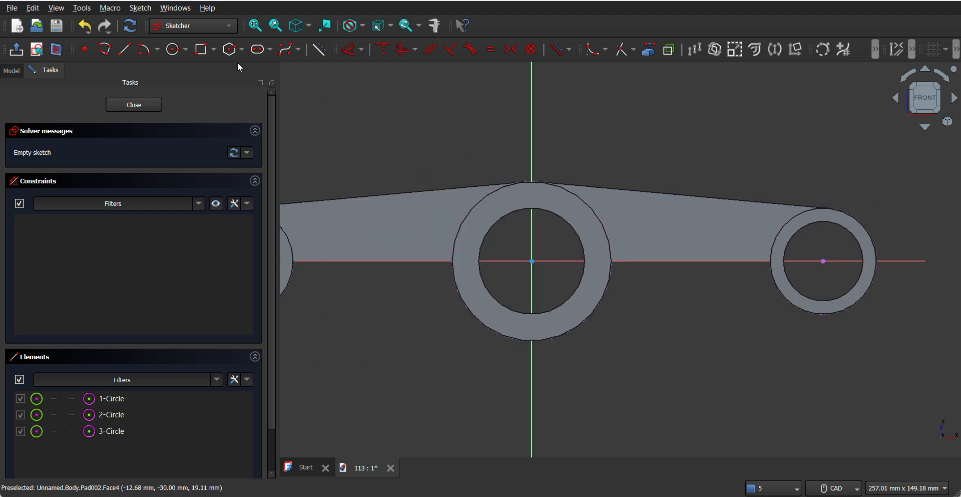
Draw a 60 mm diameter circle at the origin and a circle centred on the right ring matching its outer edge.
{"action": "left_click", "coordinate": [173, 49]}
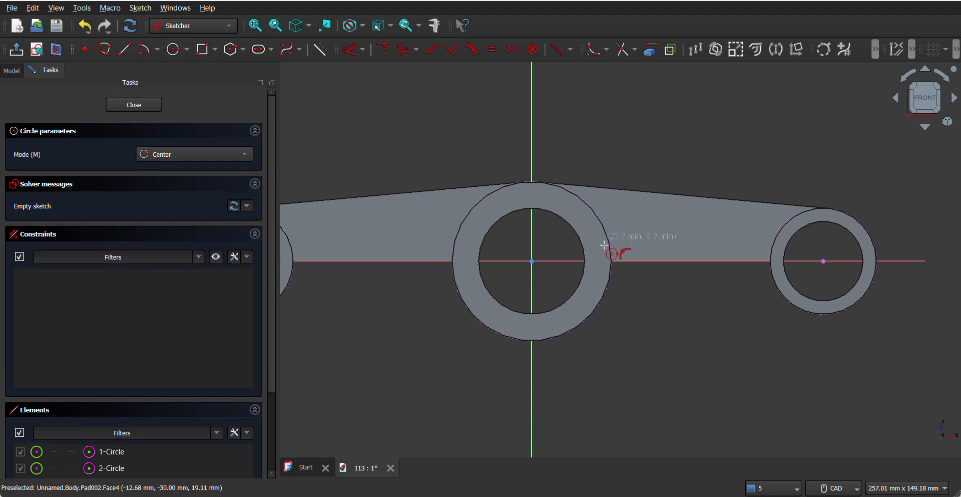
{"action": "left_click", "coordinate": [532, 261]}
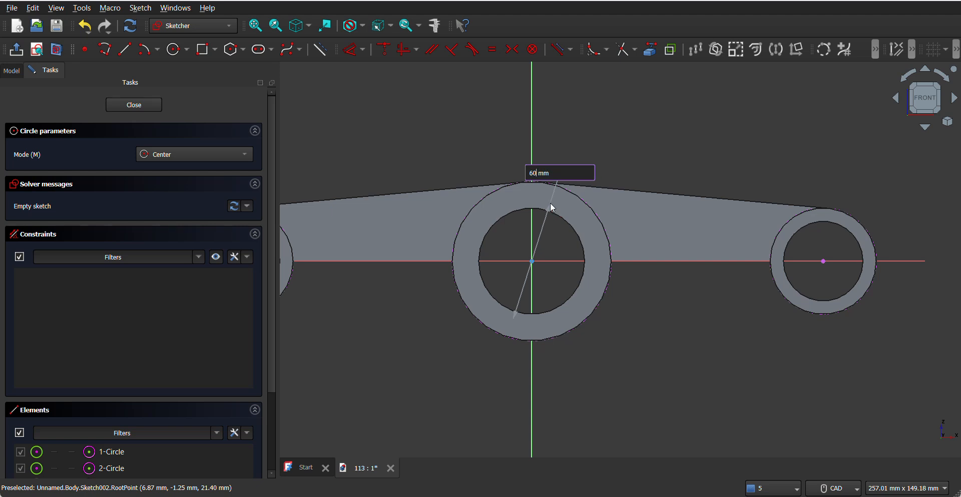
{"action": "left_click", "coordinate": [553, 203]}
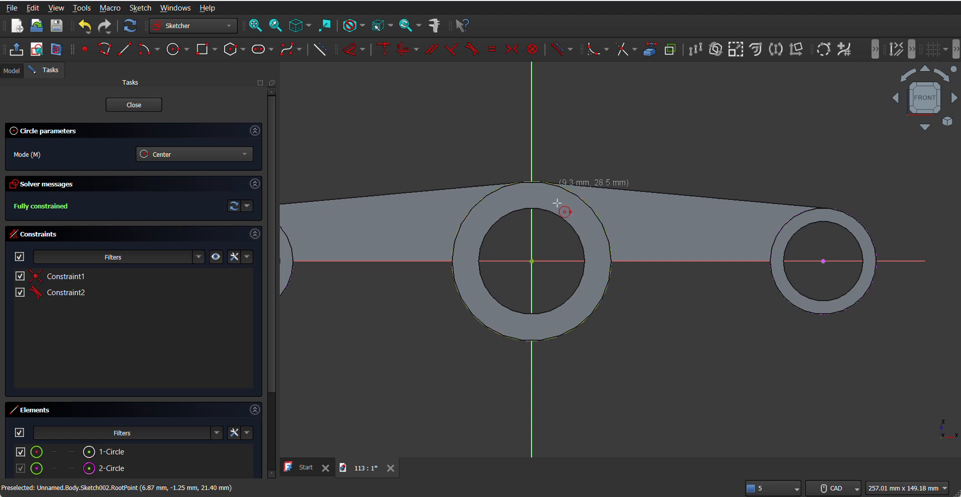
{"action": "left_click", "coordinate": [823, 261]}
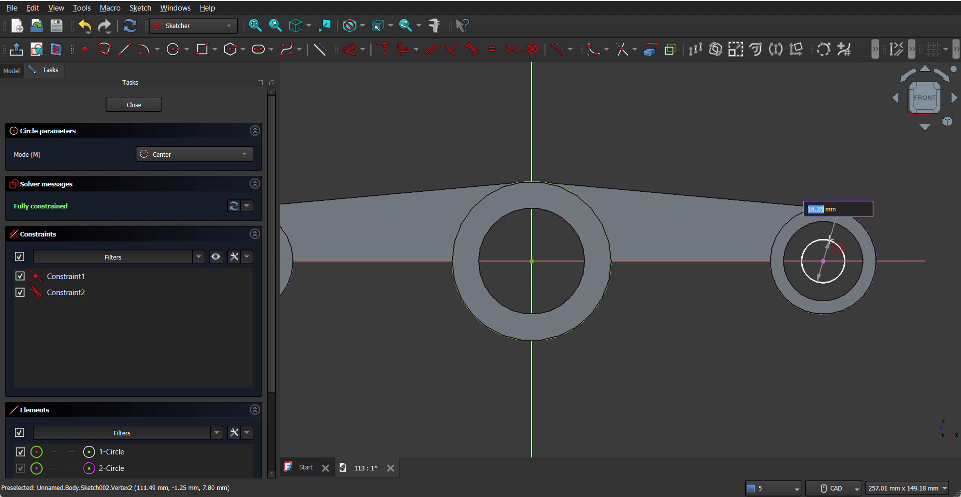
{"action": "left_click", "coordinate": [830, 243]}
Draw a 40 mm diameter circle centred on the left ring.
{"action": "scroll", "coordinate": [812, 236], "scroll_direction": "down", "scroll_amount": 4}
{"action": "middle_click_drag", "start_coordinate": [584, 291], "coordinate": [625, 290]}
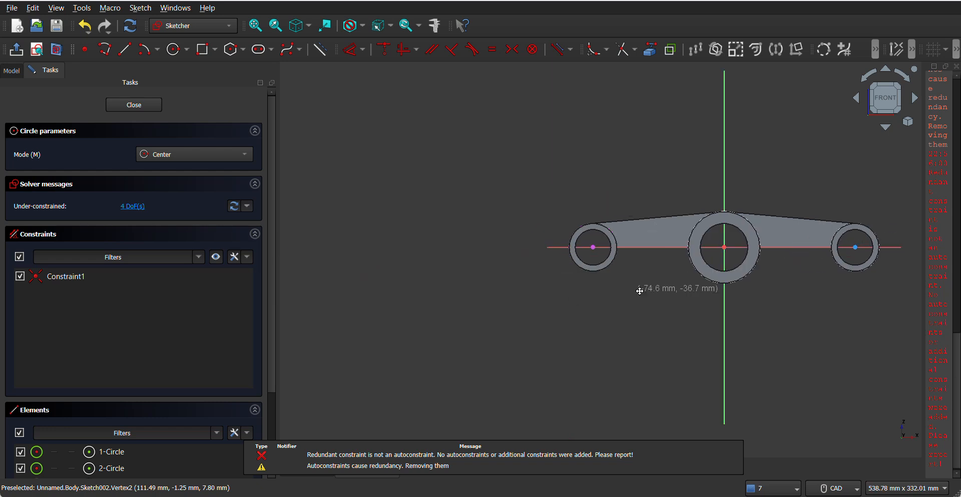
{"action": "scroll", "coordinate": [598, 241], "scroll_direction": "up", "scroll_amount": 5}
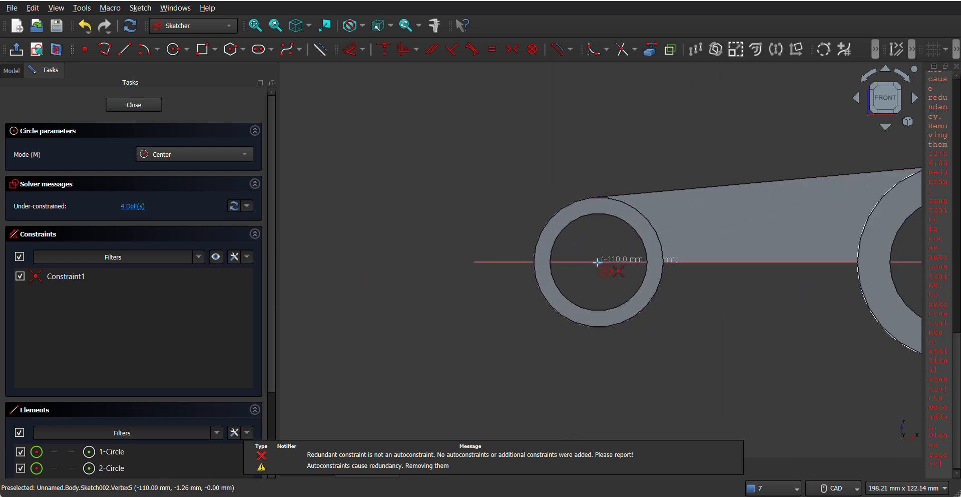
{"action": "left_click", "coordinate": [597, 262]}
{"action": "type", "text": "4"}
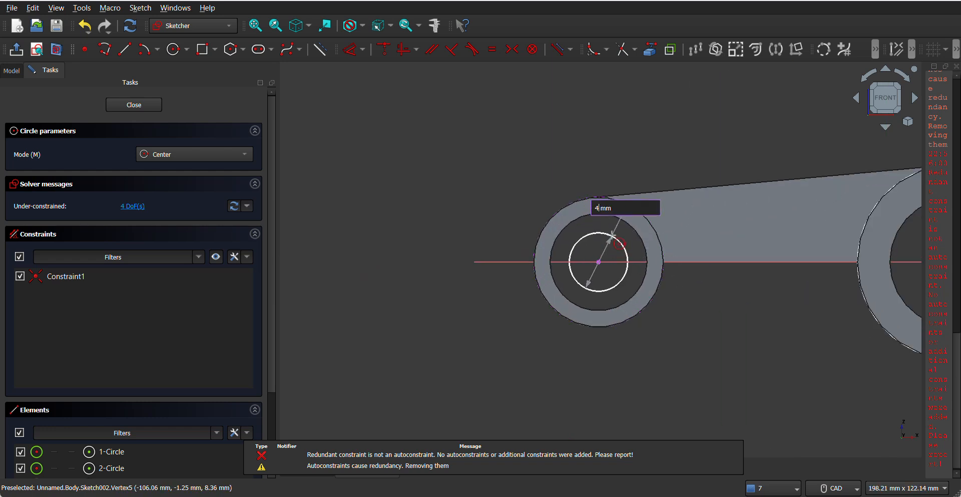
{"action": "type", "text": "0"}
{"action": "key", "text": "Return"}
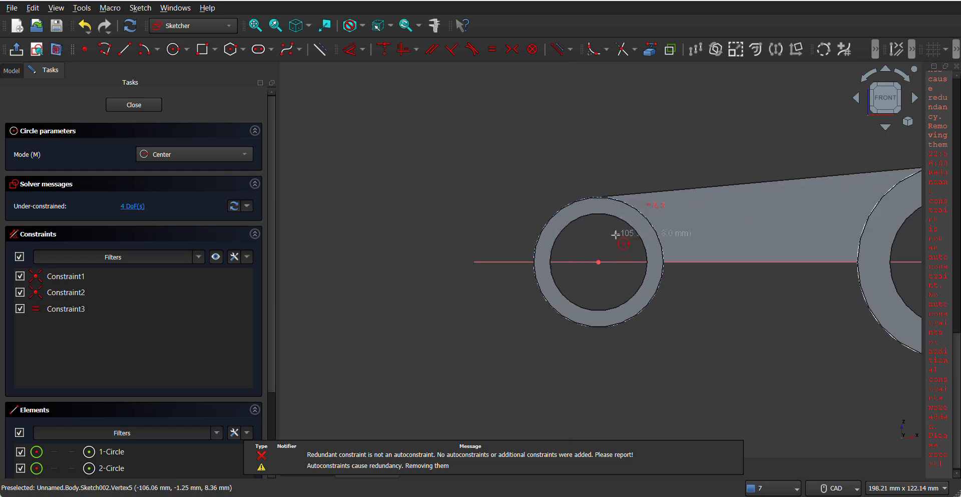
{"action": "left_click", "coordinate": [955, 68]}
{"action": "middle_click_drag", "start_coordinate": [595, 310], "coordinate": [449, 313]}
{"action": "key", "text": "Escape"}
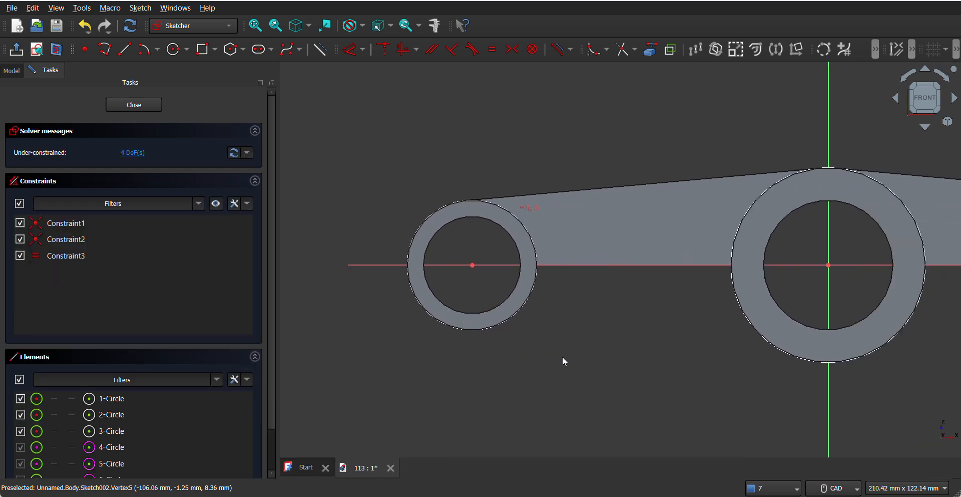
{"action": "middle_click_drag", "start_coordinate": [562, 357], "coordinate": [417, 332]}
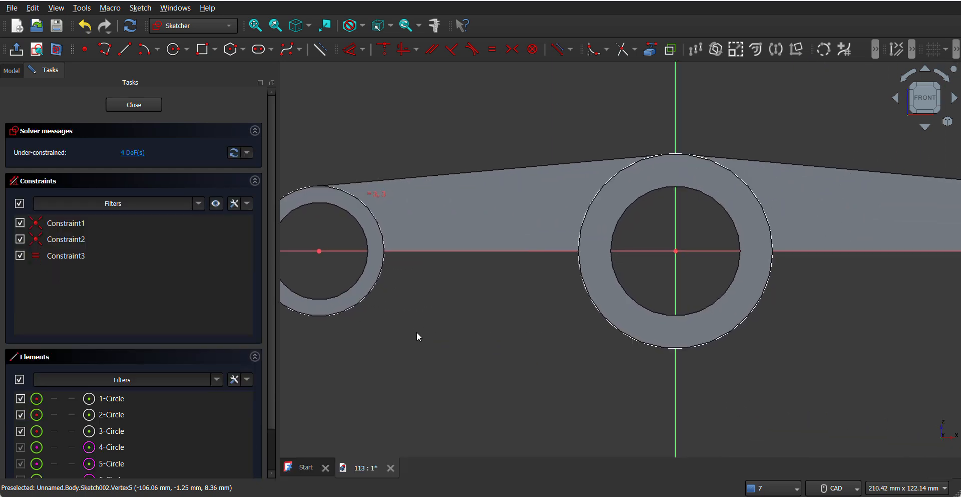
Draw two horizontal lines about 4 mm apart between the left and middle ring circles, the lower one along the horizontal axis.
{"action": "left_click", "coordinate": [107, 55]}
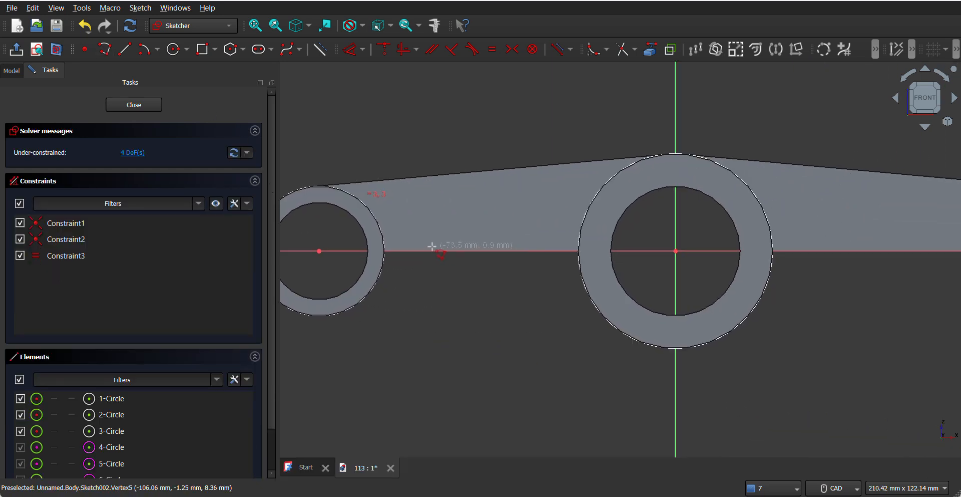
{"action": "left_click", "coordinate": [384, 249]}
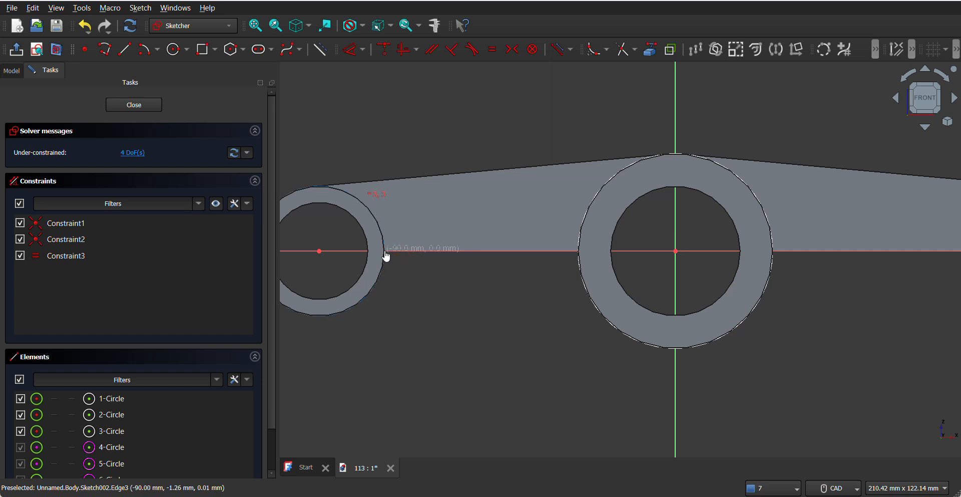
{"action": "left_click", "coordinate": [579, 250]}
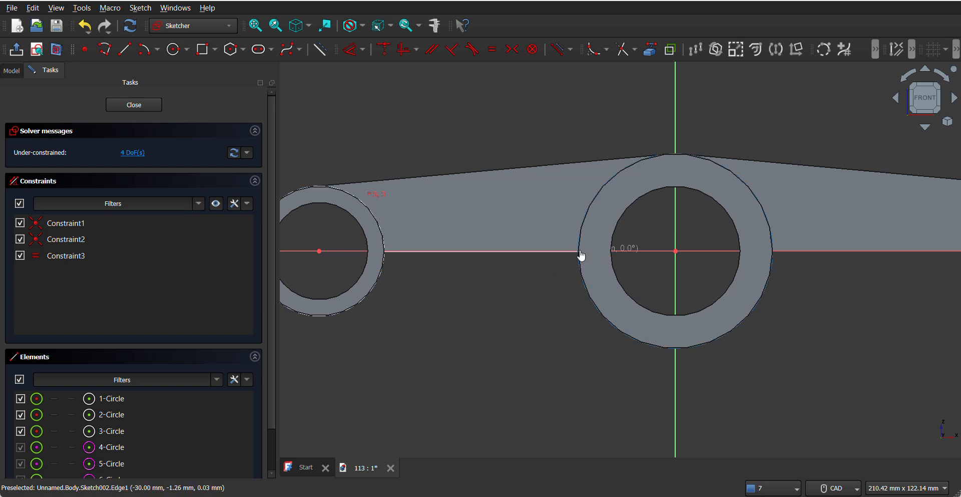
{"action": "right_click", "coordinate": [580, 251]}
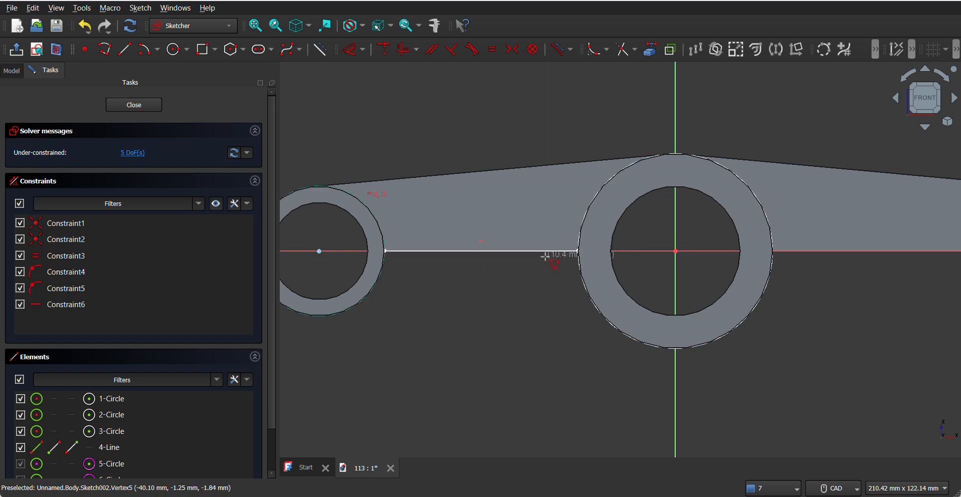
{"action": "left_click", "coordinate": [383, 238]}
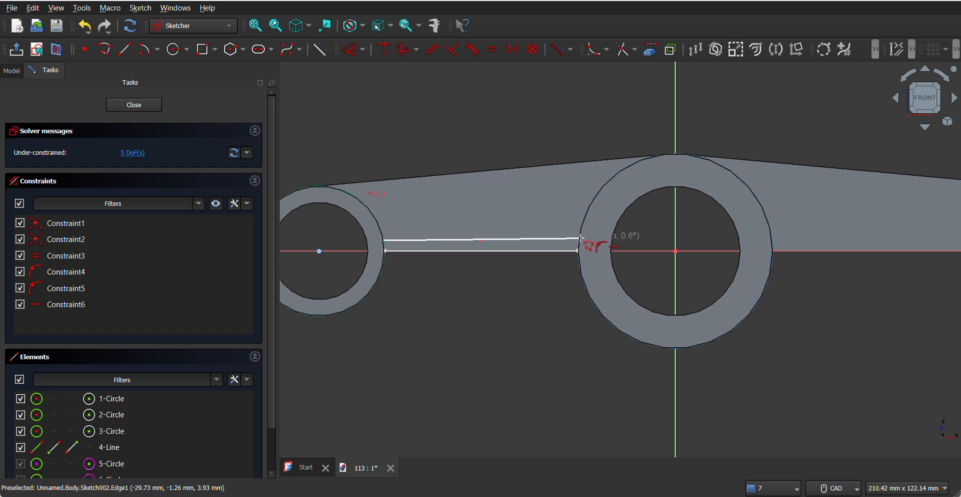
{"action": "left_click", "coordinate": [580, 238]}
{"action": "right_click", "coordinate": [539, 127]}
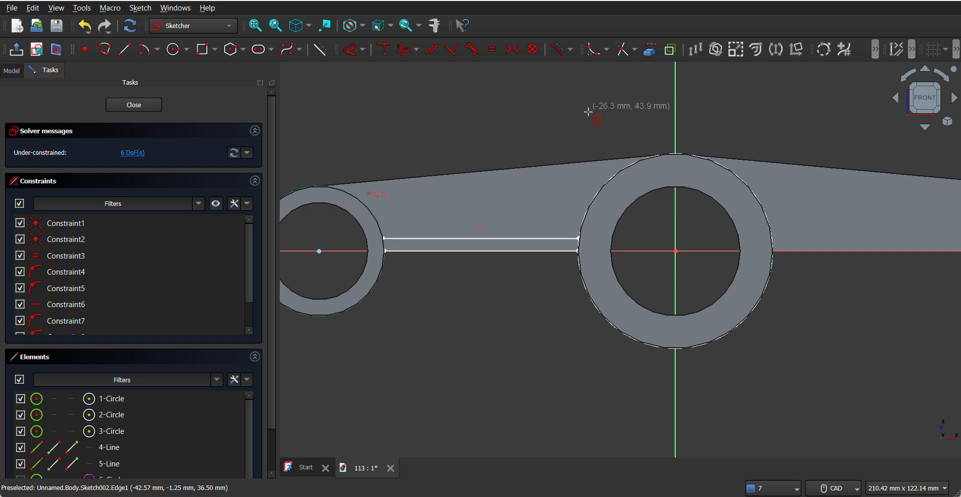
Dimension the spacing between the two lines joining the left and middle rings as 2.5 mm.
{"action": "scroll", "coordinate": [581, 303], "scroll_direction": "down", "scroll_amount": 5}
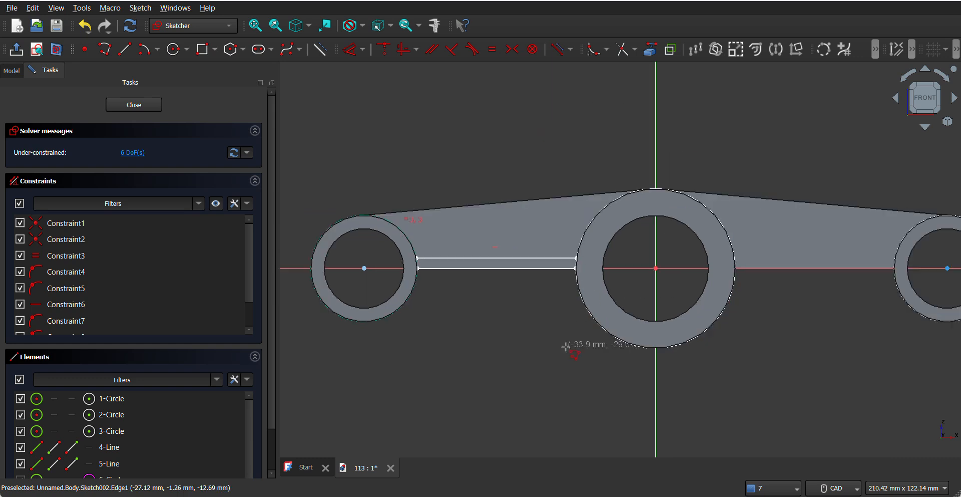
{"action": "mouse_move", "coordinate": [552, 355]}
{"action": "middle_mouse_down"}
{"action": "mouse_move", "coordinate": [561, 388]}
{"action": "mouse_move", "coordinate": [554, 353]}
{"action": "middle_mouse_up"}
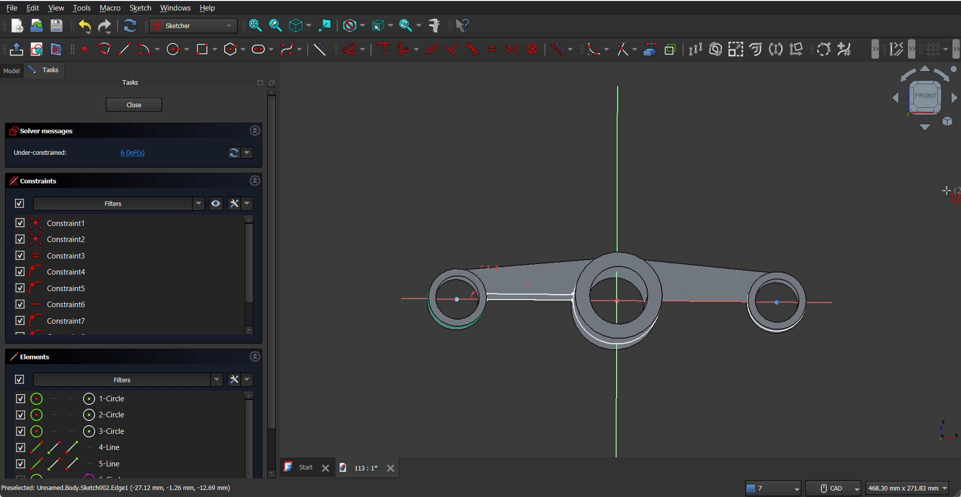
{"action": "left_click", "coordinate": [925, 96]}
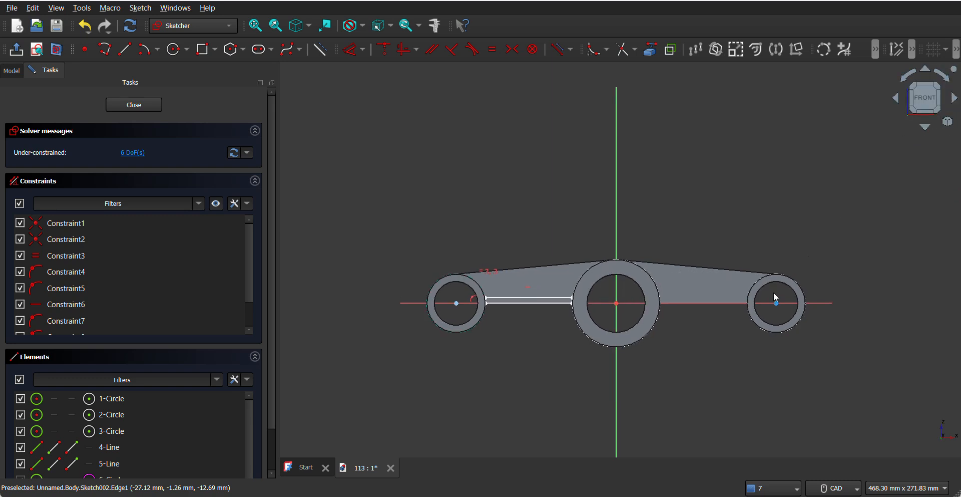
{"action": "scroll", "coordinate": [505, 309], "scroll_direction": "up", "scroll_amount": 3}
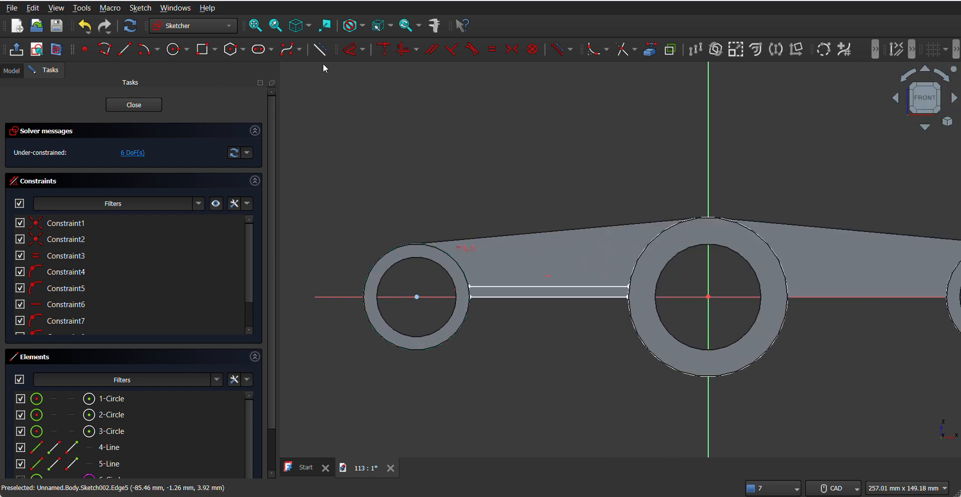
{"action": "left_click", "coordinate": [352, 49]}
{"action": "scroll", "coordinate": [534, 274], "scroll_direction": "up", "scroll_amount": 3}
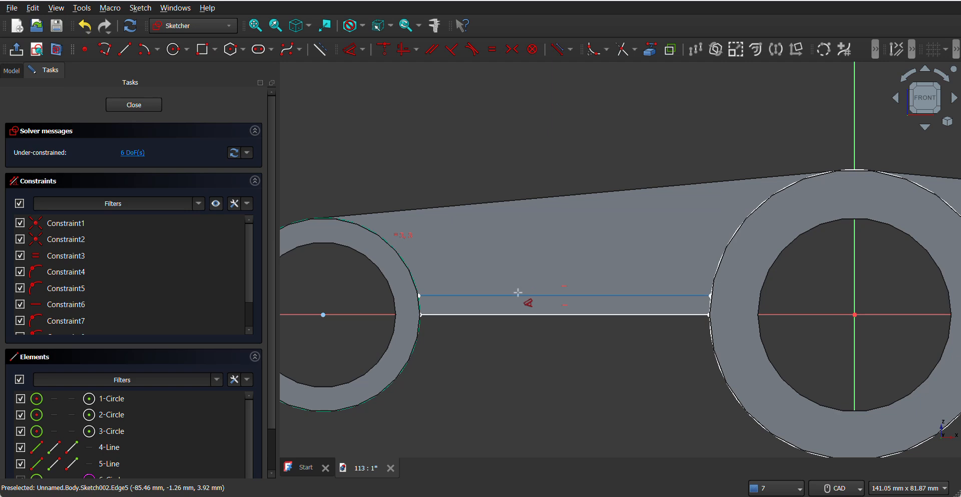
{"action": "left_click", "coordinate": [519, 294]}
{"action": "left_click", "coordinate": [523, 314]}
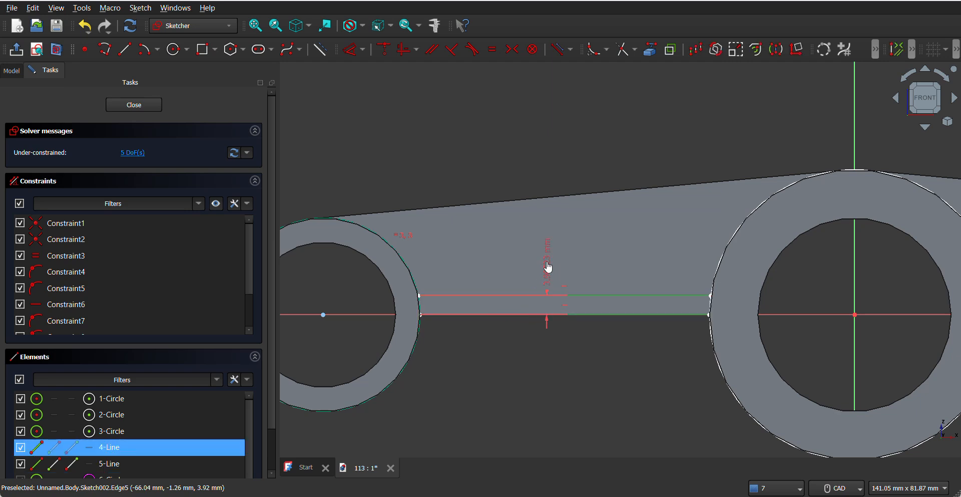
{"action": "left_click", "coordinate": [548, 262]}
{"action": "type", "text": "2.5"}
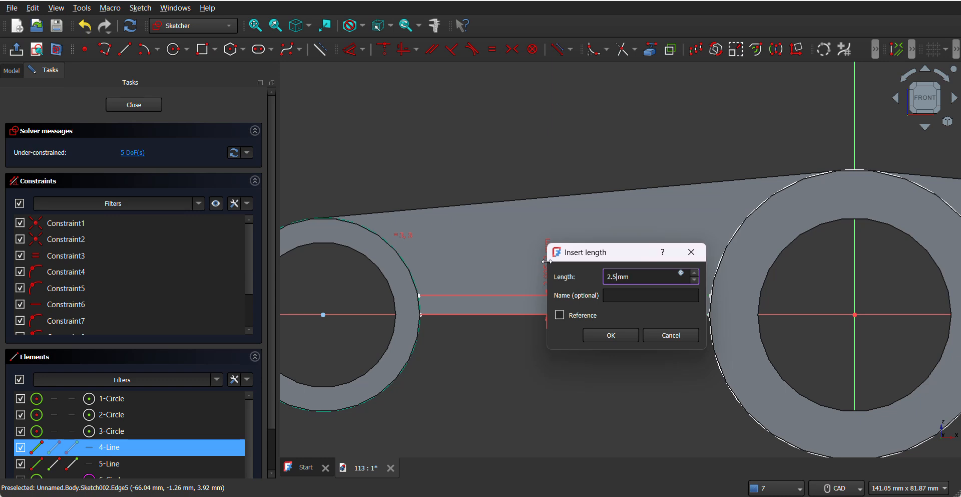
{"action": "key", "text": "Return"}
Draw two horizontal lines about 5 mm apart between the middle and right ring circles, the lower one near the horizontal axis.
{"action": "scroll", "coordinate": [548, 345], "scroll_direction": "down", "scroll_amount": 1}
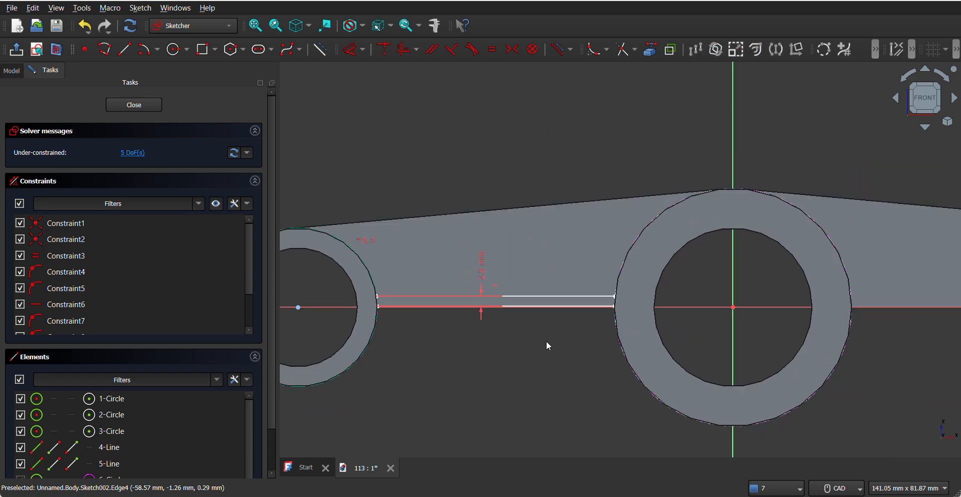
{"action": "middle_click_drag", "start_coordinate": [748, 380], "coordinate": [670, 373]}
{"action": "middle_click_drag", "start_coordinate": [761, 336], "coordinate": [636, 338]}
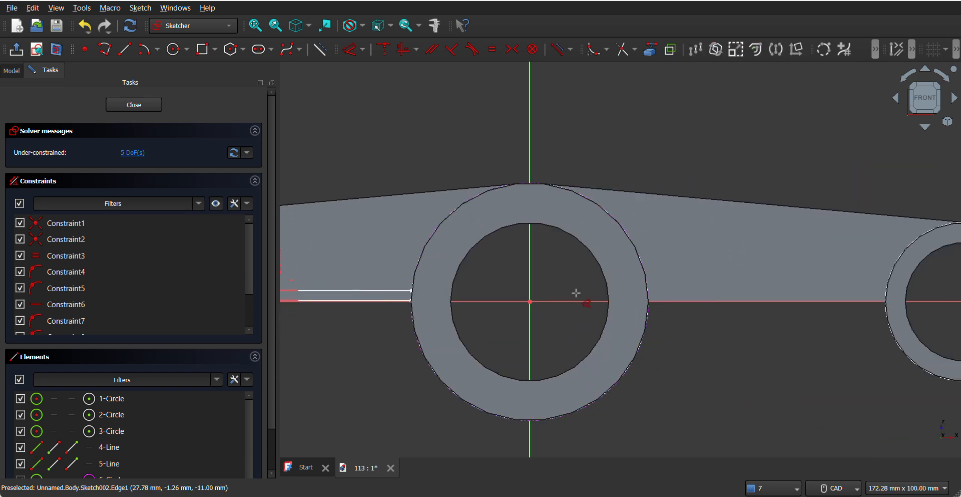
{"action": "left_click", "coordinate": [104, 49]}
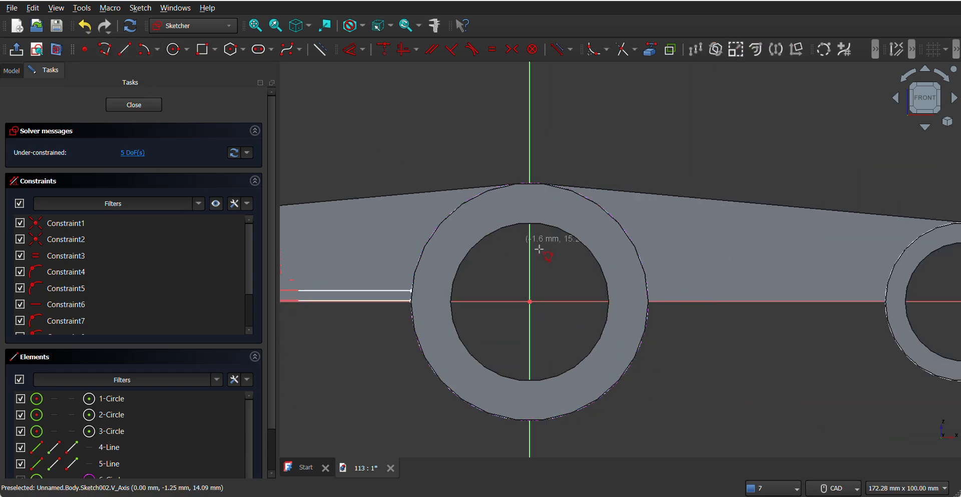
{"action": "left_click", "coordinate": [648, 301]}
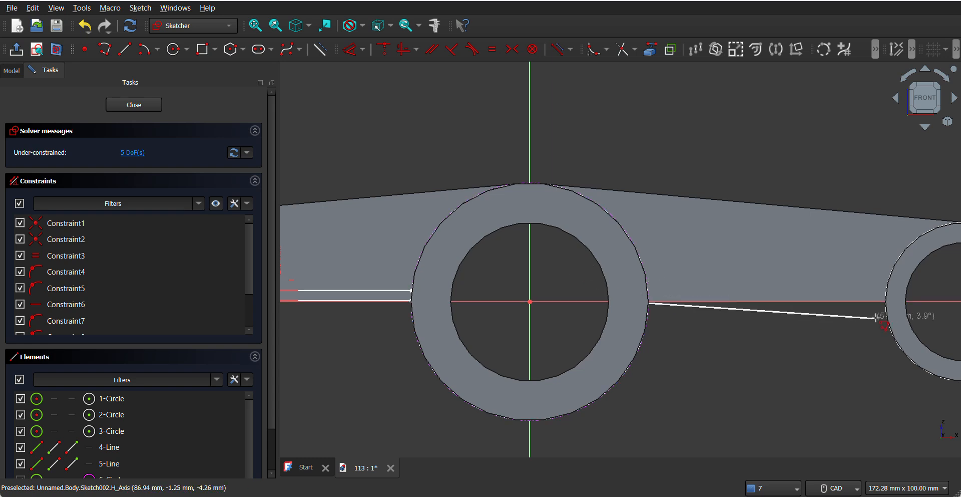
{"action": "left_click", "coordinate": [884, 302]}
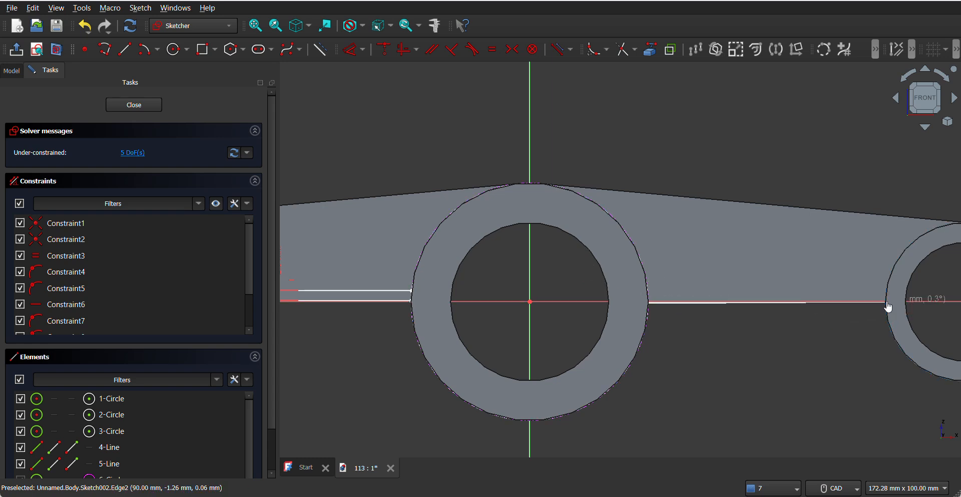
{"action": "left_click", "coordinate": [647, 289]}
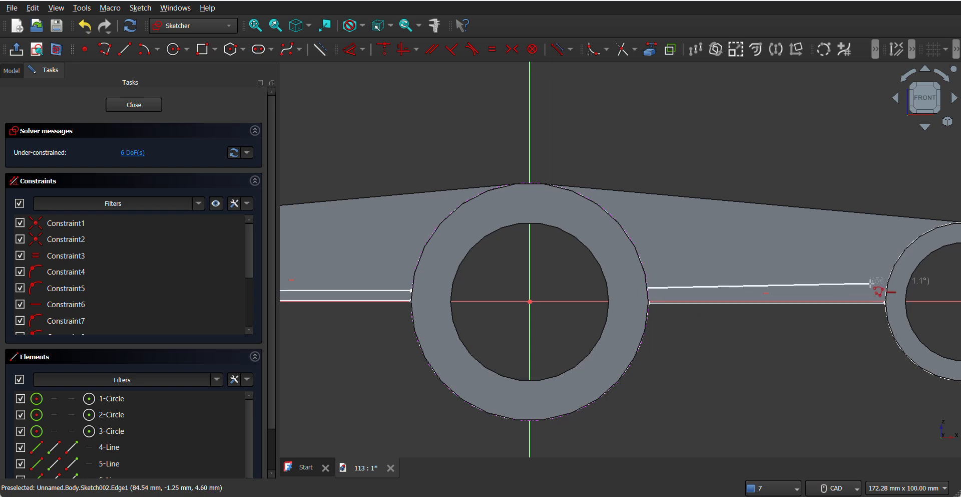
{"action": "left_click", "coordinate": [889, 290]}
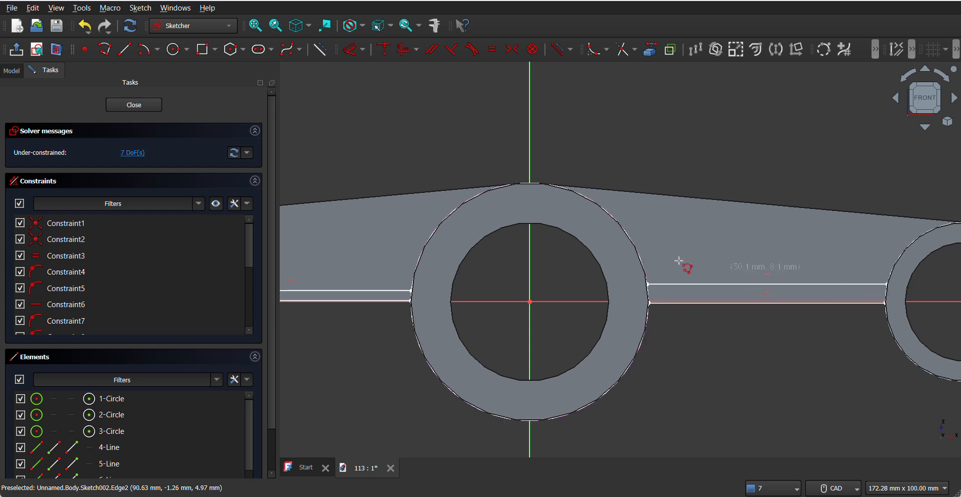
Dimension the spacing of the right pair of lines as 2.5 mm and make the lower line coincident with the horizontal axis.
{"action": "left_click", "coordinate": [355, 57]}
{"action": "left_click", "coordinate": [739, 286]}
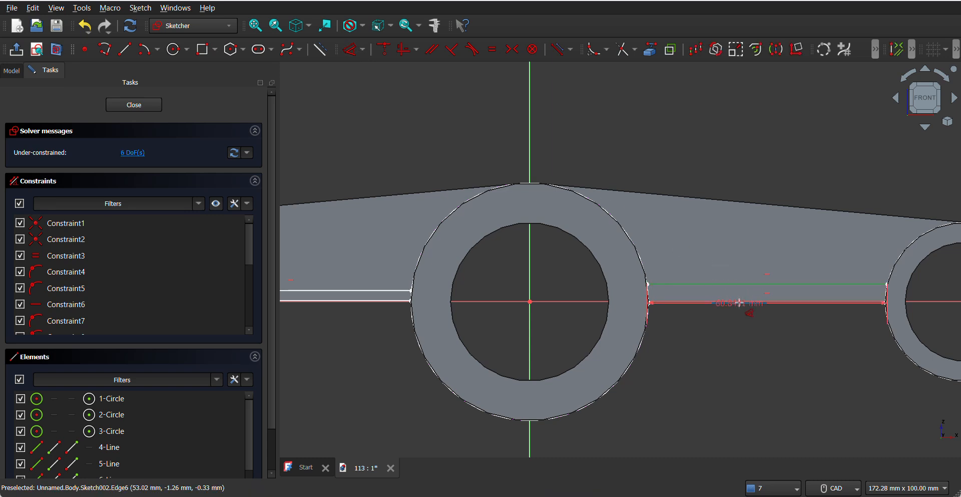
{"action": "left_click", "coordinate": [760, 273]}
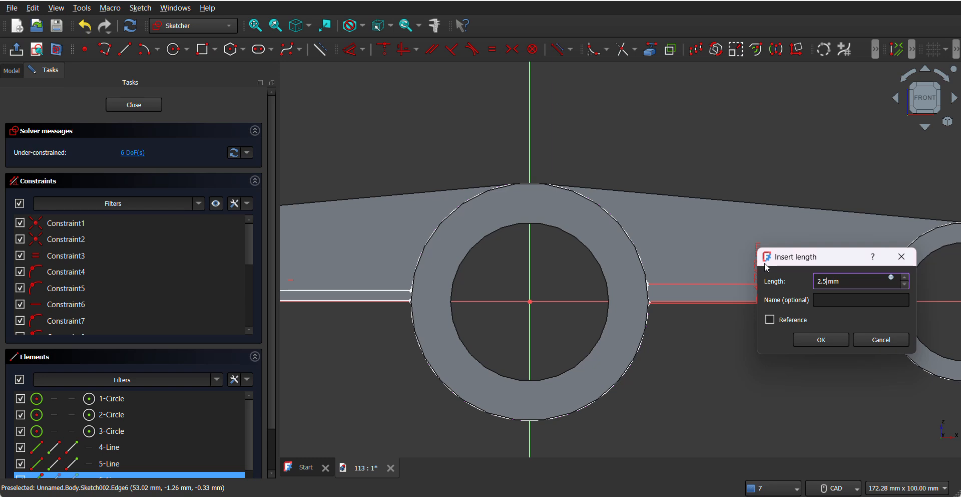
{"action": "key", "text": "Return"}
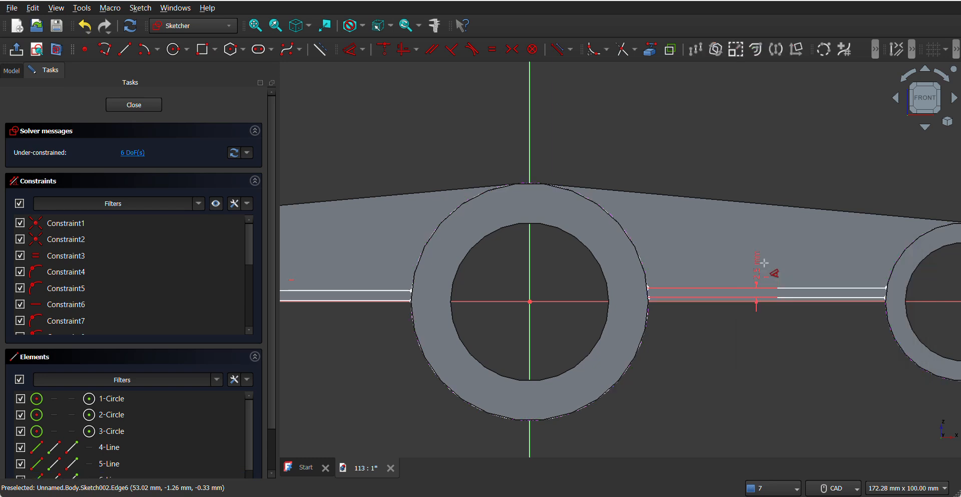
{"action": "left_click", "coordinate": [662, 300]}
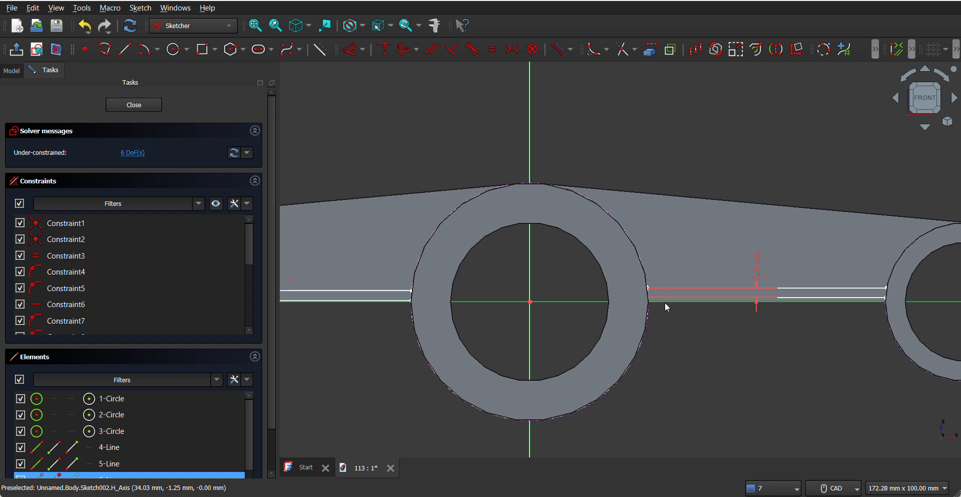
{"action": "left_click", "coordinate": [383, 51]}
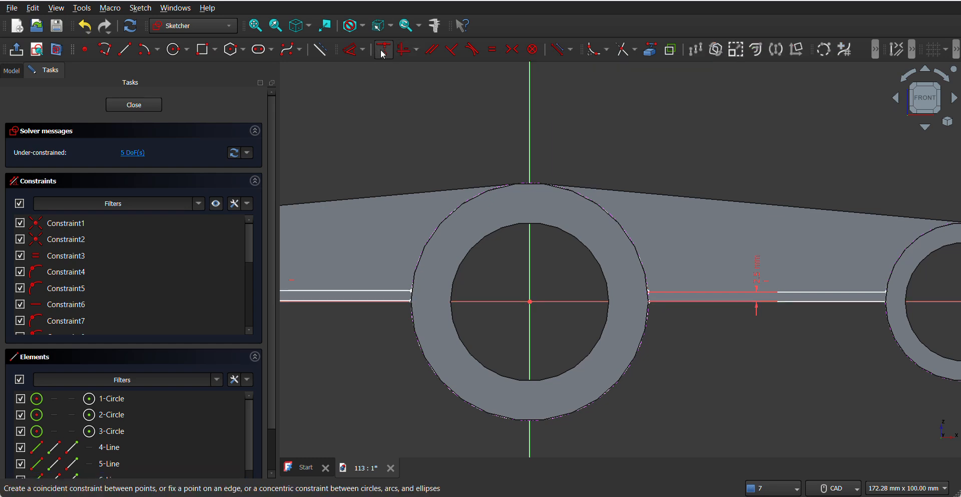
Switch to section view and trim the three ring circles down to the short arcs closing off the two line pairs.
{"action": "scroll", "coordinate": [776, 425], "scroll_direction": "down", "scroll_amount": 3}
{"action": "middle_click_drag", "start_coordinate": [761, 399], "coordinate": [779, 367]}
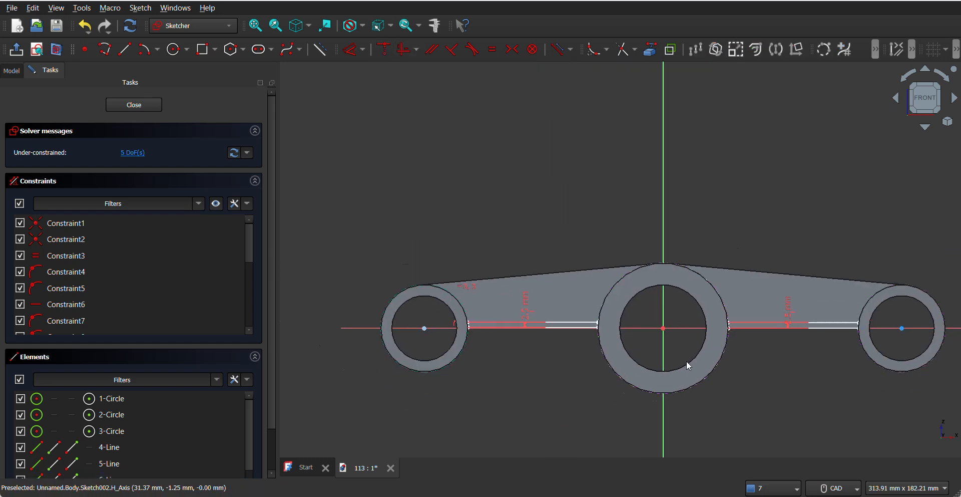
{"action": "scroll", "coordinate": [687, 361], "scroll_direction": "up", "scroll_amount": 1}
{"action": "left_click", "coordinate": [56, 49]}
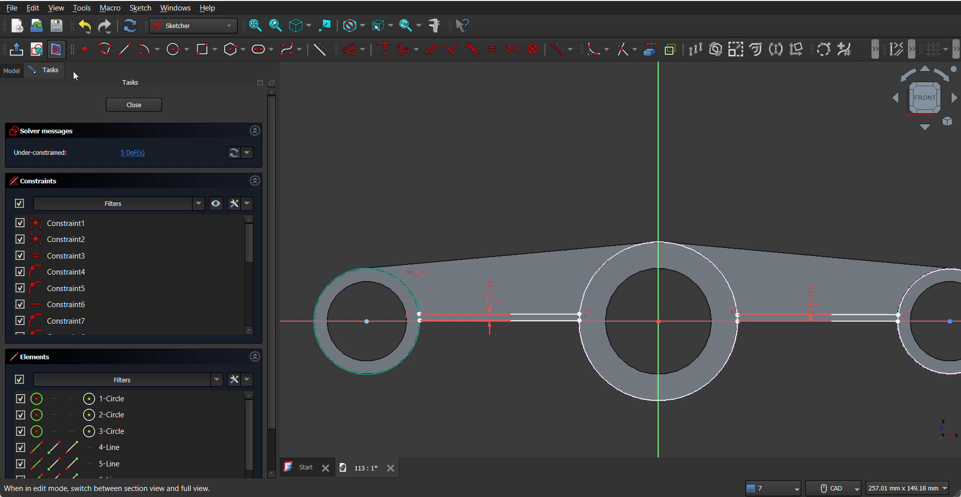
{"action": "middle_click_drag", "start_coordinate": [758, 356], "coordinate": [718, 347]}
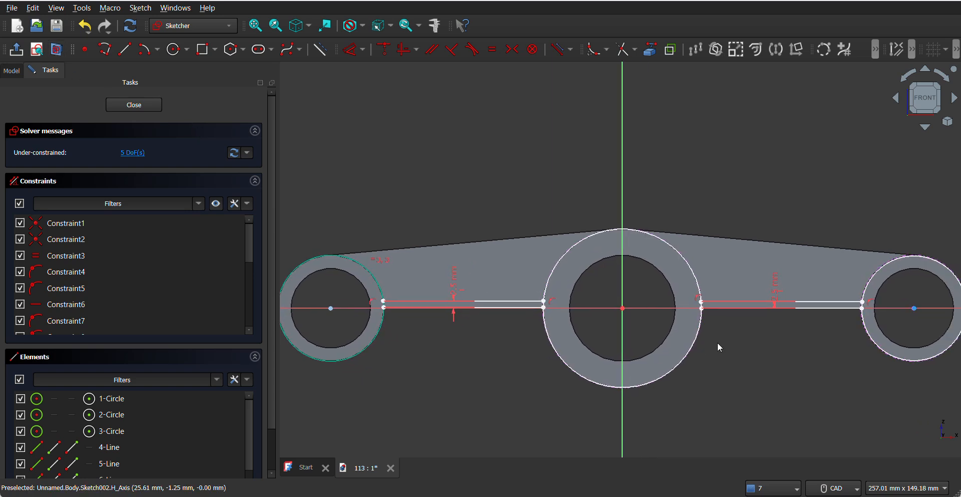
{"action": "left_click", "coordinate": [623, 49]}
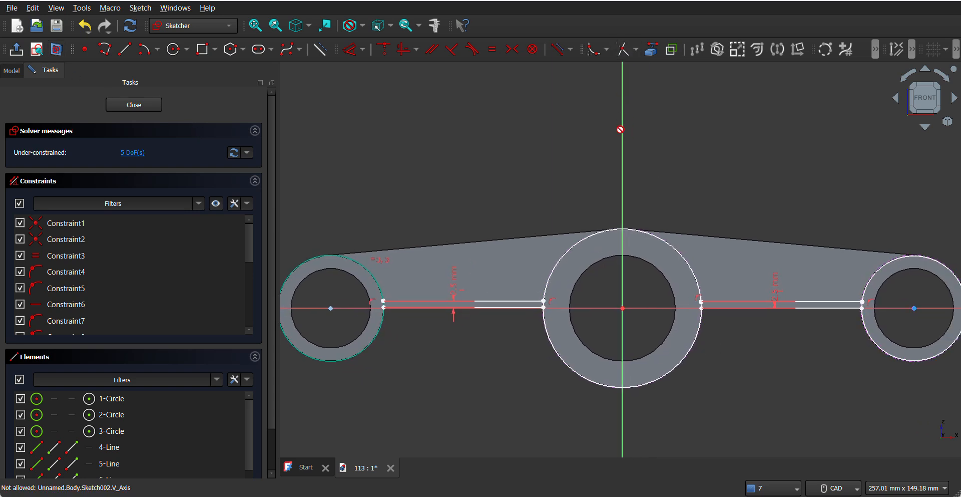
{"action": "left_click", "coordinate": [568, 255]}
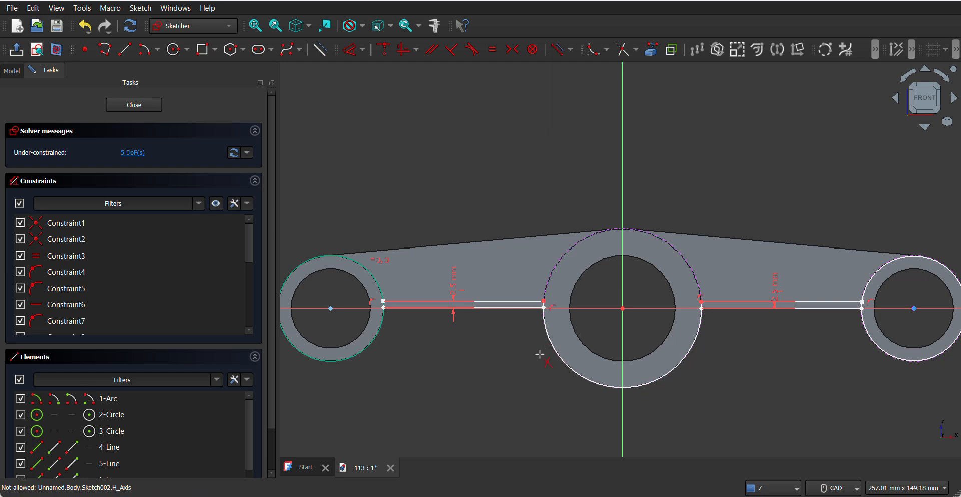
{"action": "left_click", "coordinate": [384, 331]}
{"action": "mouse_move", "coordinate": [502, 376]}
{"action": "middle_mouse_down"}
{"action": "mouse_move", "coordinate": [551, 354]}
{"action": "mouse_move", "coordinate": [443, 367]}
{"action": "middle_mouse_up"}
{"action": "left_click", "coordinate": [810, 331]}
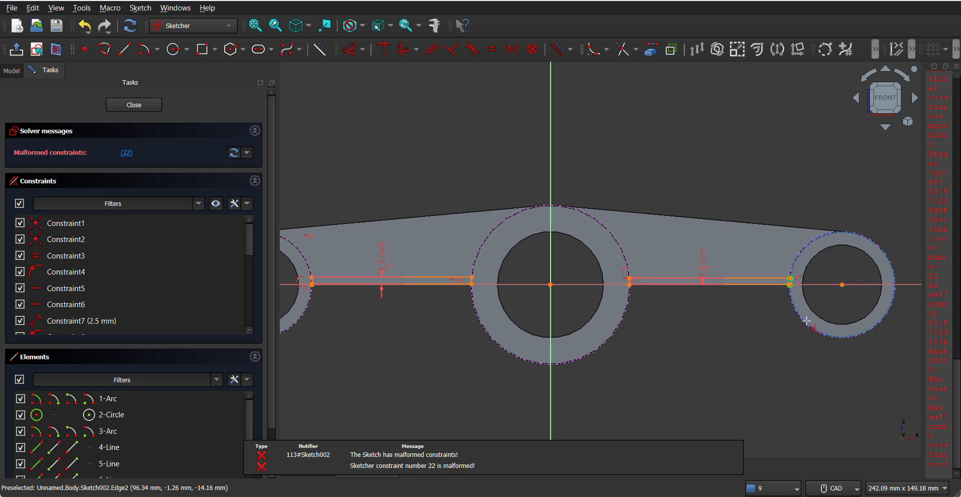
Close the report view and delete the 2.5 mm dimension between the lines joining the middle and right rings.
{"action": "middle_click_drag", "start_coordinate": [753, 365], "coordinate": [796, 358]}
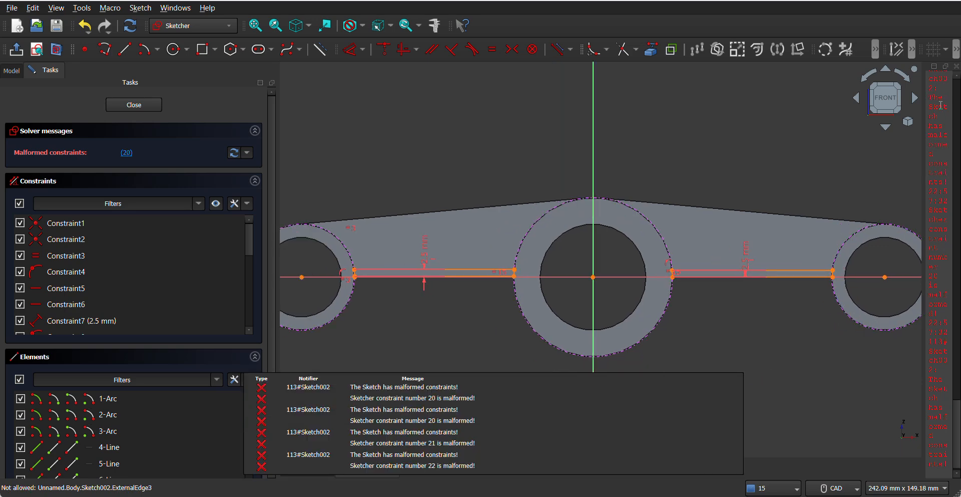
{"action": "left_click", "coordinate": [957, 67]}
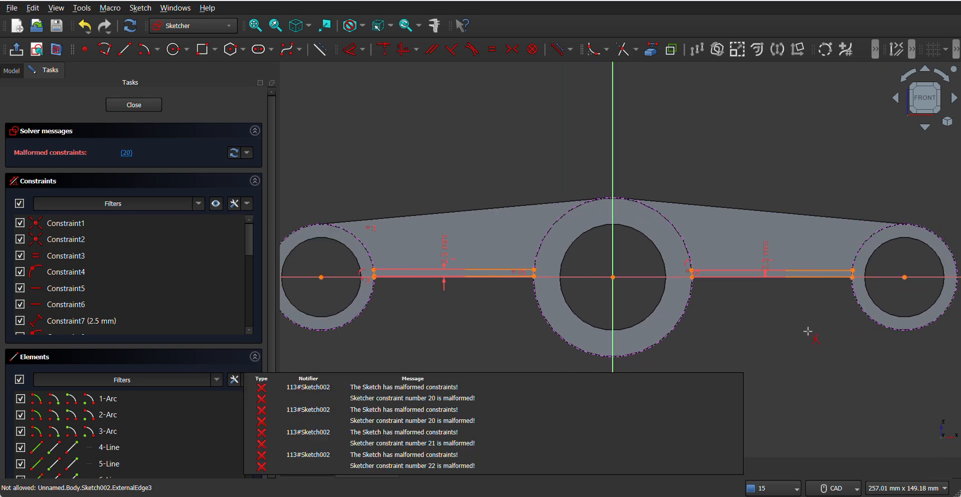
{"action": "scroll", "coordinate": [808, 335], "scroll_direction": "up", "scroll_amount": 4}
{"action": "scroll", "coordinate": [726, 344], "scroll_direction": "down", "scroll_amount": 3}
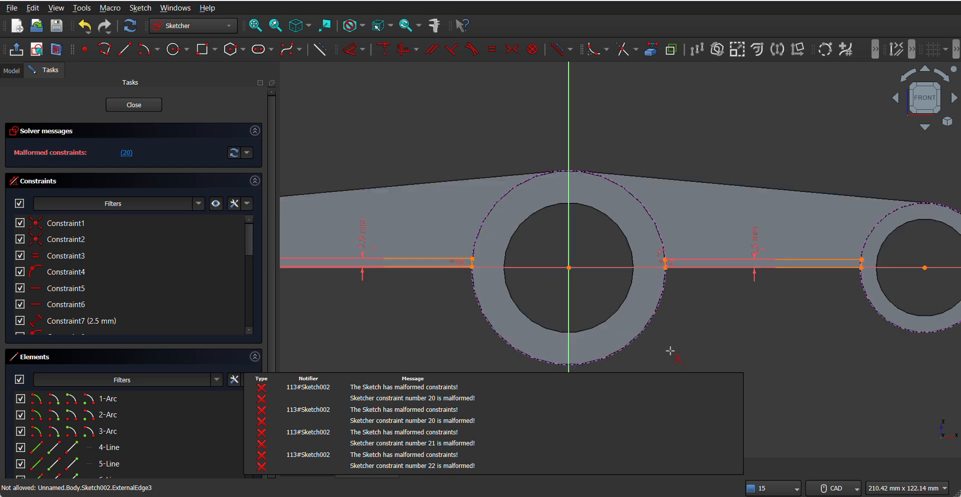
{"action": "left_click", "coordinate": [755, 239]}
{"action": "key", "text": "Delete"}
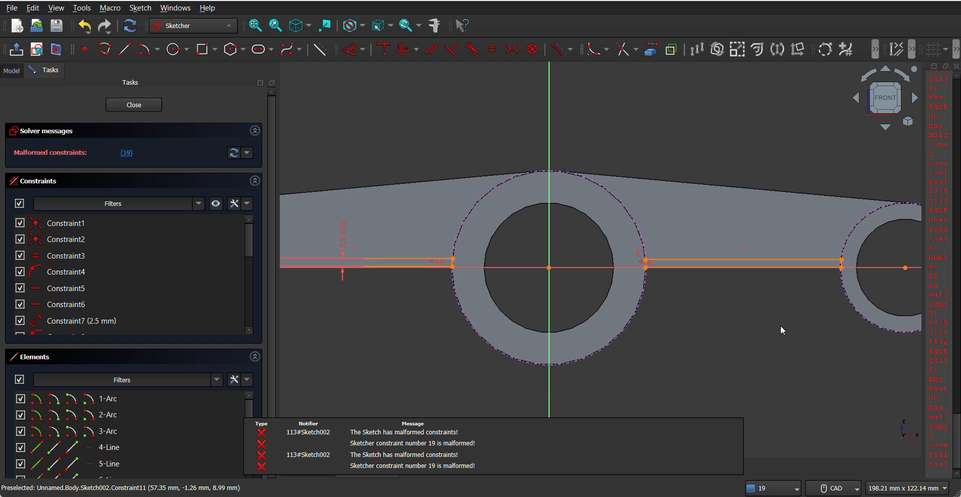
Delete the malformed Constraint19 from the strip sketch and close the sketch.
{"action": "left_click", "coordinate": [957, 66]}
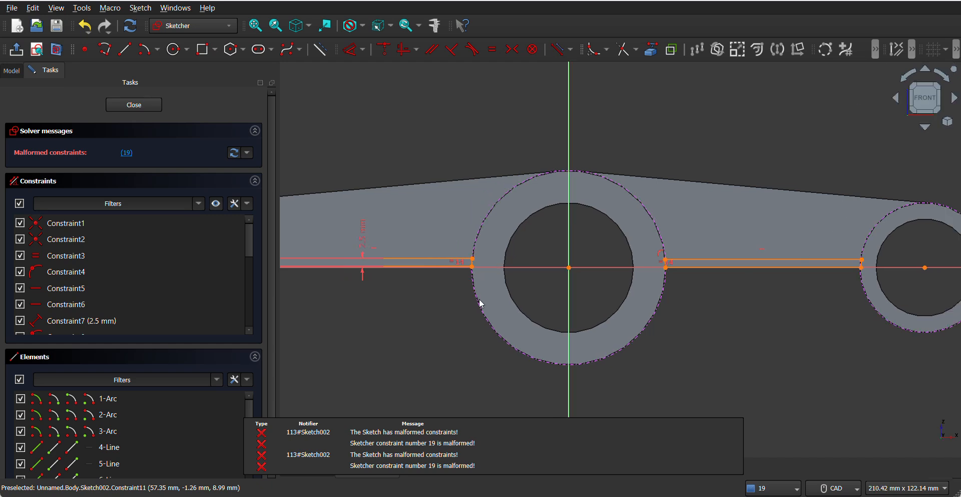
{"action": "left_click_drag", "start_coordinate": [250, 239], "coordinate": [247, 284]}
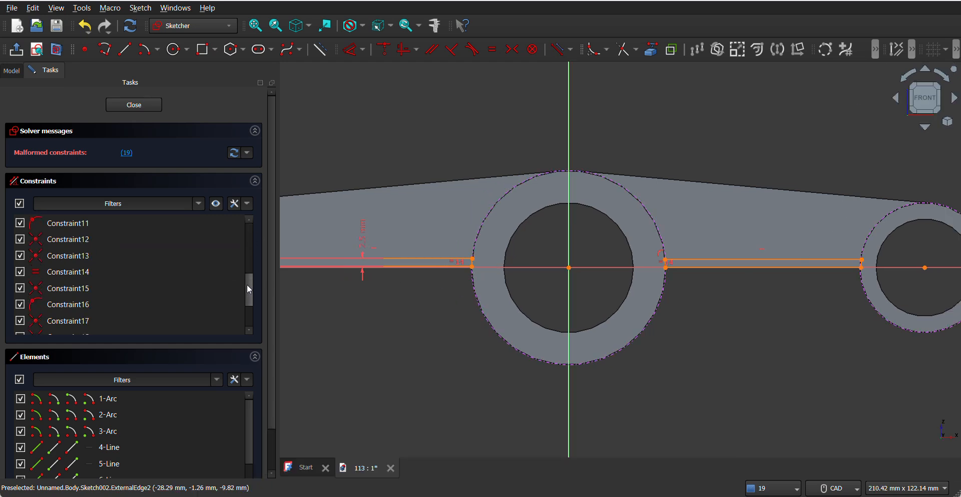
{"action": "left_click", "coordinate": [72, 309]}
{"action": "right_click", "coordinate": [72, 307]}
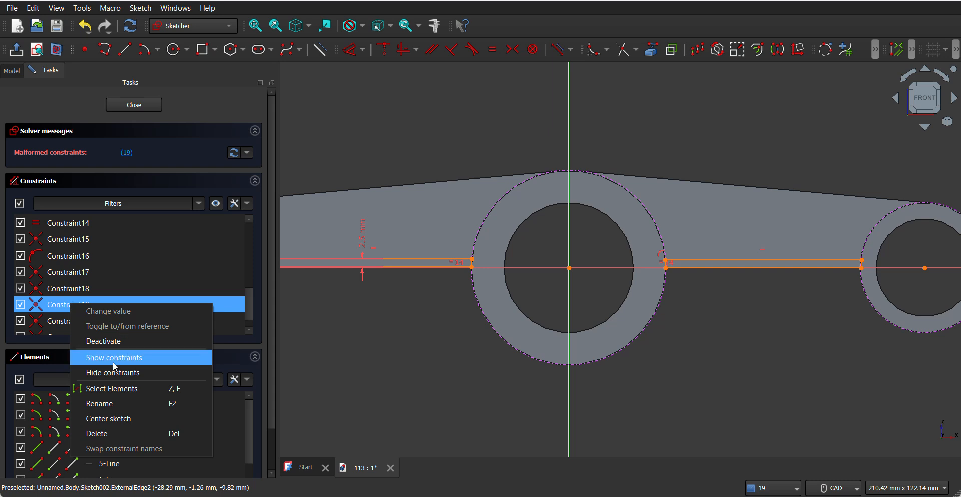
{"action": "left_click", "coordinate": [97, 433]}
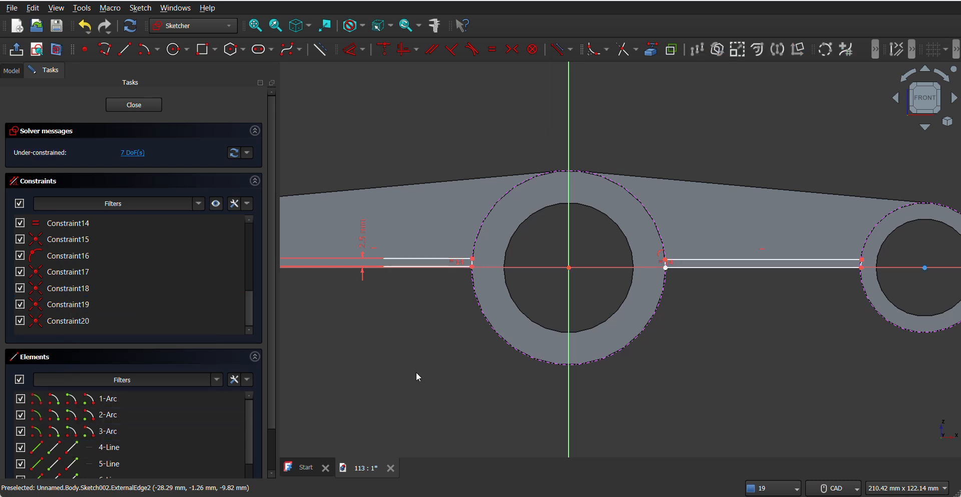
{"action": "scroll", "coordinate": [638, 365], "scroll_direction": "down", "scroll_amount": 3}
{"action": "scroll", "coordinate": [446, 287], "scroll_direction": "up", "scroll_amount": 3}
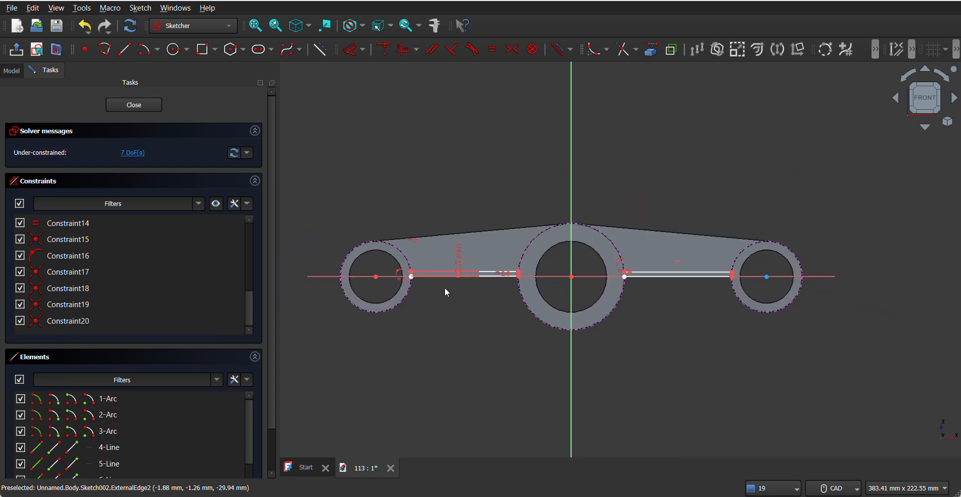
{"action": "scroll", "coordinate": [449, 286], "scroll_direction": "down", "scroll_amount": 2}
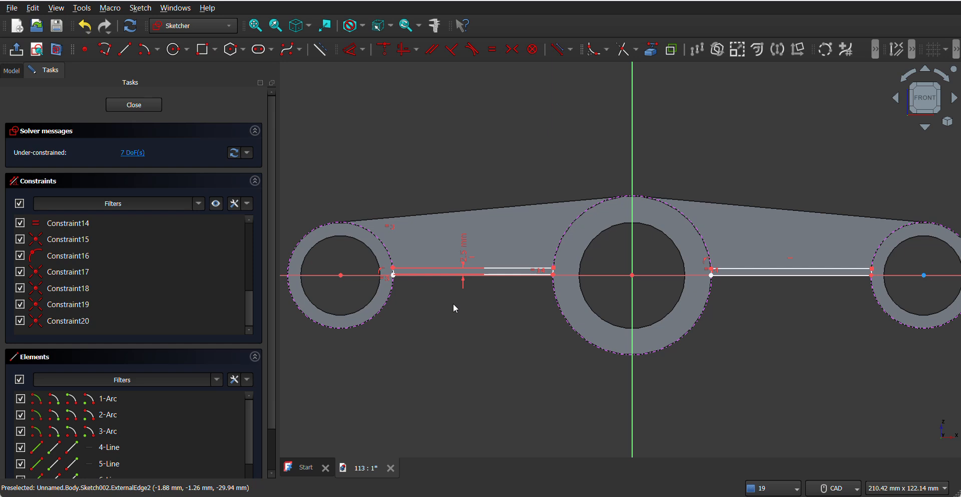
{"action": "scroll", "coordinate": [668, 284], "scroll_direction": "down", "scroll_amount": 1}
{"action": "scroll", "coordinate": [668, 284], "scroll_direction": "up", "scroll_amount": 2}
{"action": "mouse_move", "coordinate": [391, 390]}
{"action": "middle_mouse_down"}
{"action": "mouse_move", "coordinate": [414, 383]}
{"action": "mouse_move", "coordinate": [436, 356]}
{"action": "middle_mouse_up"}
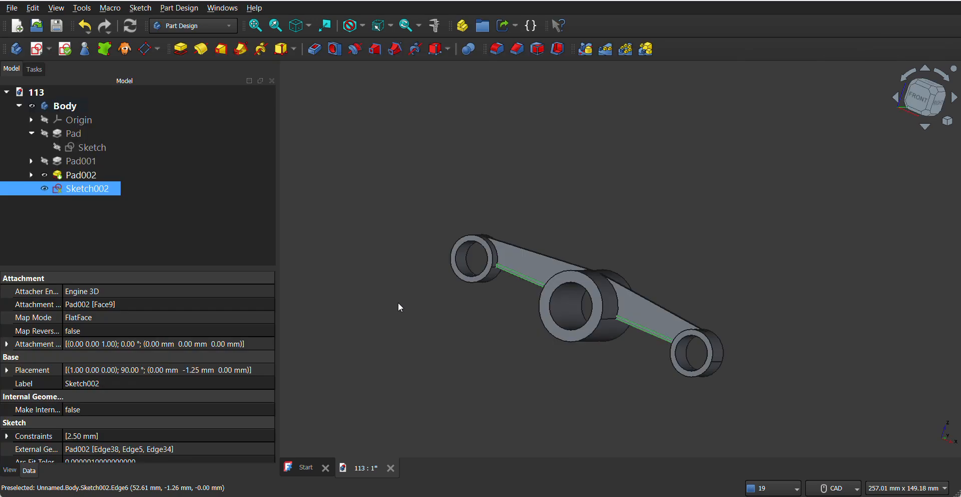
Try to pad the strip sketch between the rings, and delete that sketch from the body.
{"action": "left_click", "coordinate": [181, 48]}
{"action": "left_click", "coordinate": [175, 106]}
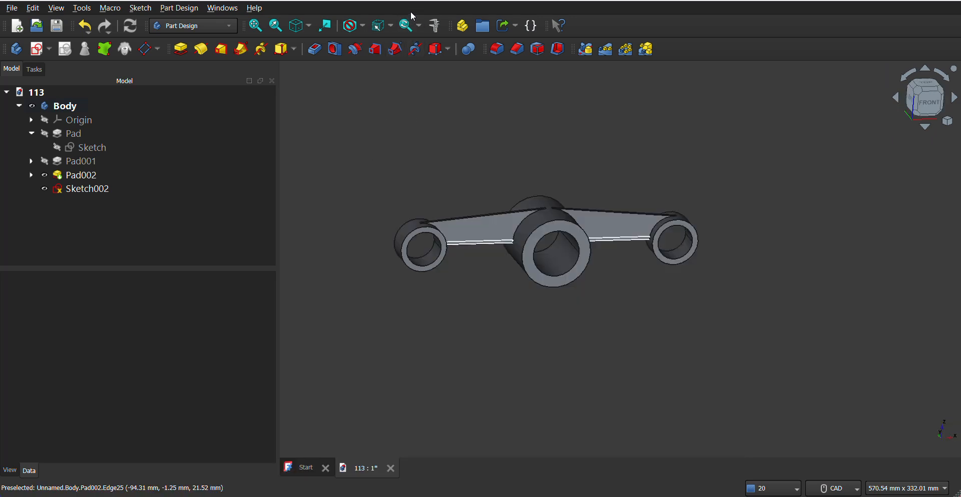
{"action": "left_click", "coordinate": [414, 11]}
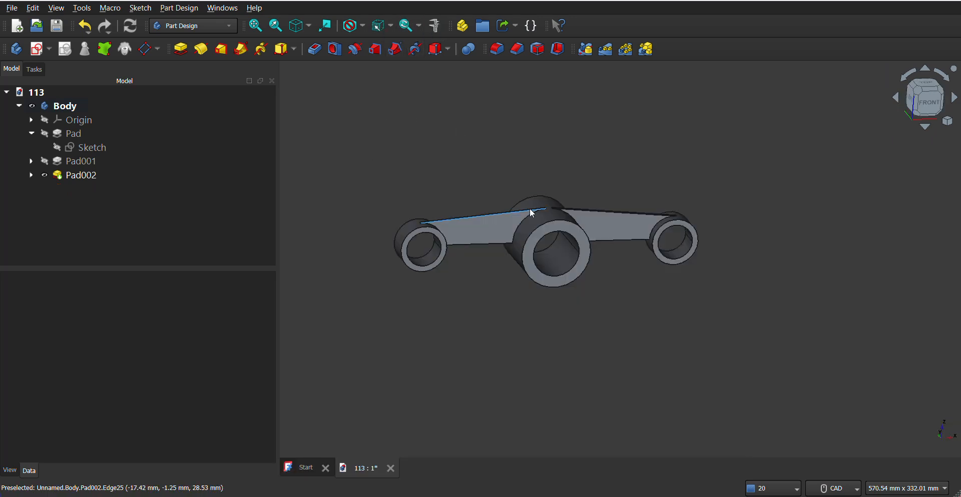
Start a new sketch on the web's narrow underside face between the left and middle rings.
{"action": "scroll", "coordinate": [497, 260], "scroll_direction": "up", "scroll_amount": 1}
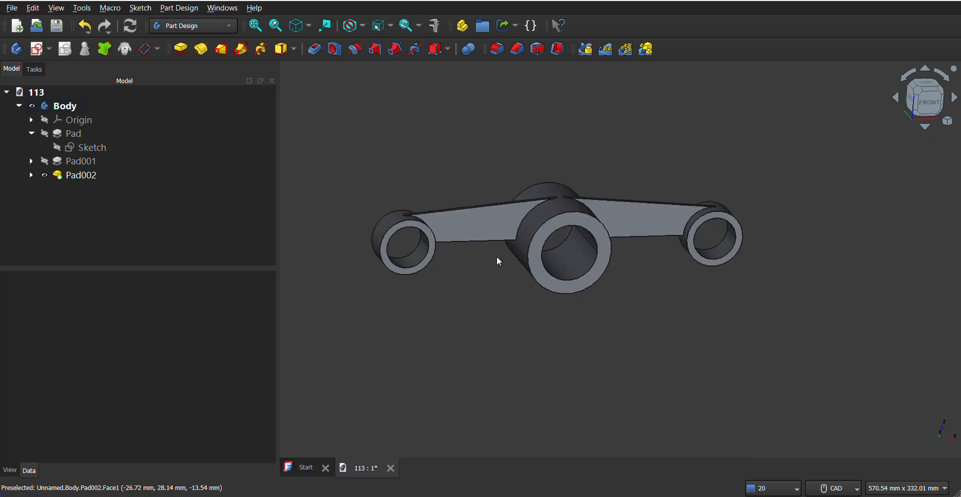
{"action": "scroll", "coordinate": [499, 261], "scroll_direction": "up", "scroll_amount": 5}
{"action": "middle_click_drag", "start_coordinate": [518, 253], "coordinate": [466, 342]}
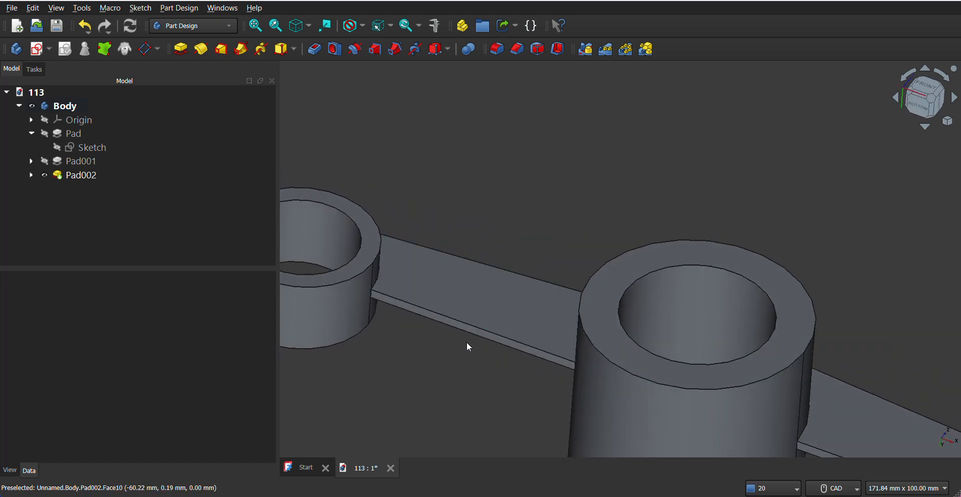
{"action": "left_click", "coordinate": [440, 320]}
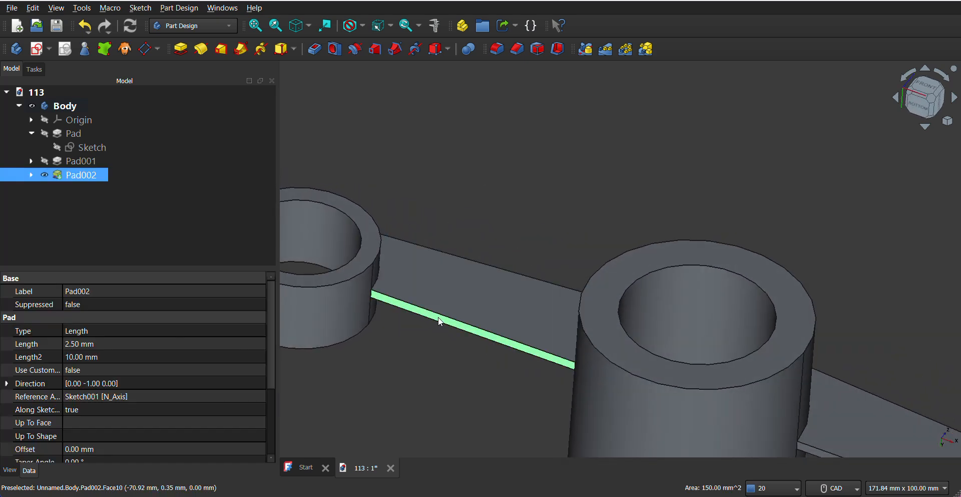
{"action": "left_click", "coordinate": [50, 53]}
{"action": "left_click", "coordinate": [65, 63]}
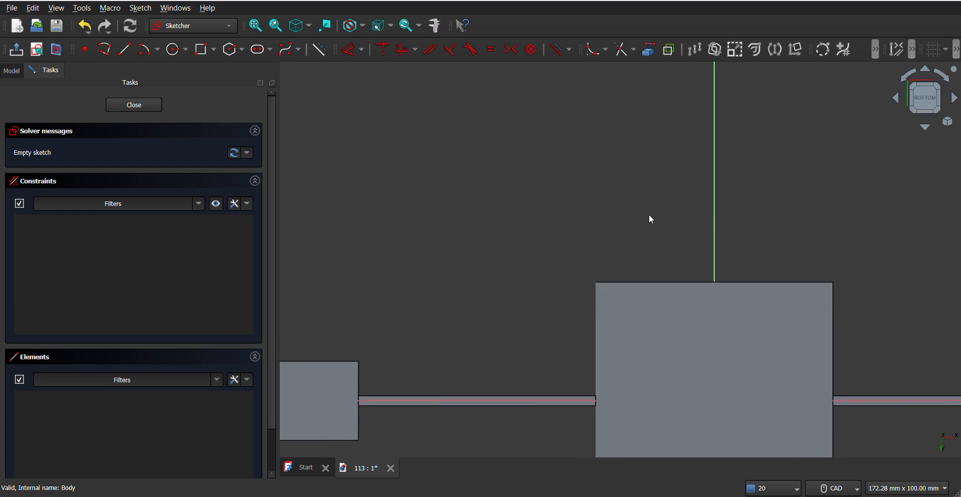
Turn the empty sketch to the Top view and check the bracket's plan view in the PDF exercise drawing.
{"action": "mouse_move", "coordinate": [494, 341]}
{"action": "middle_mouse_down"}
{"action": "mouse_move", "coordinate": [517, 236]}
{"action": "mouse_move", "coordinate": [531, 238]}
{"action": "middle_mouse_up"}
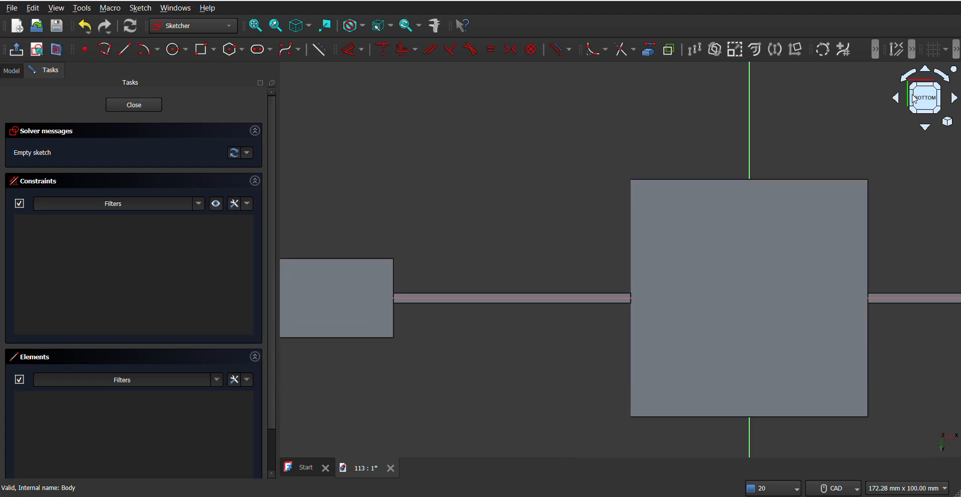
{"action": "left_click", "coordinate": [926, 130]}
{"action": "left_click", "coordinate": [926, 130]}
{"action": "left_click", "coordinate": [926, 129]}
{"action": "middle_click_drag", "start_coordinate": [737, 268], "coordinate": [711, 260]}
{"action": "scroll", "coordinate": [716, 260], "scroll_direction": "down", "scroll_amount": 1}
{"action": "middle_click_drag", "start_coordinate": [704, 290], "coordinate": [677, 278]}
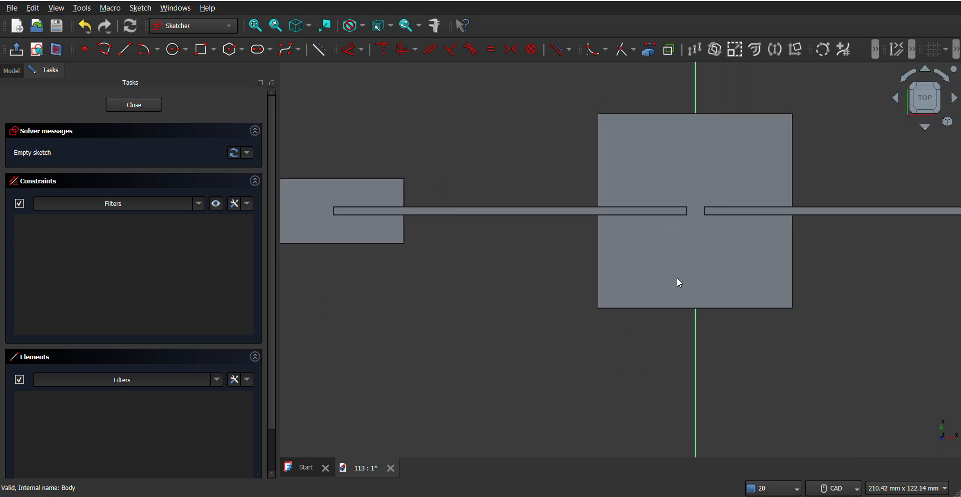
{"action": "key", "text": "alt+Tab"}
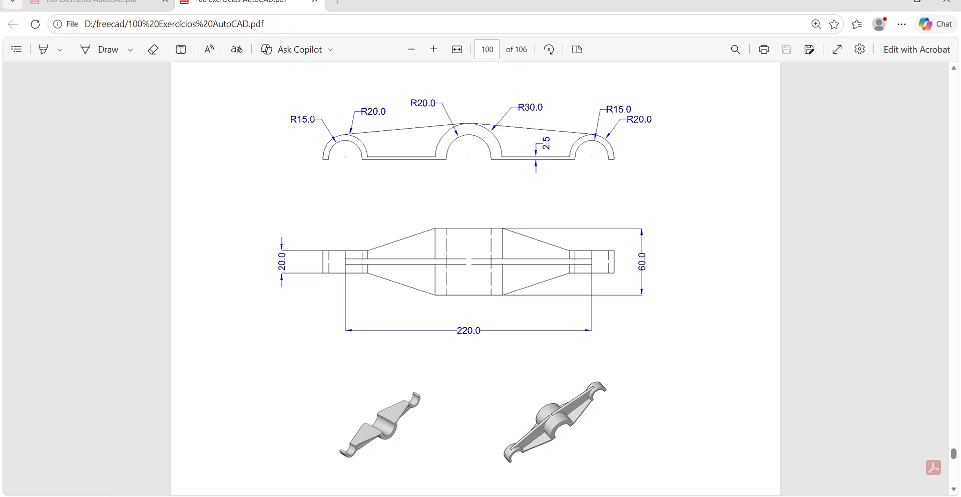
{"action": "key", "text": "alt+Tab"}
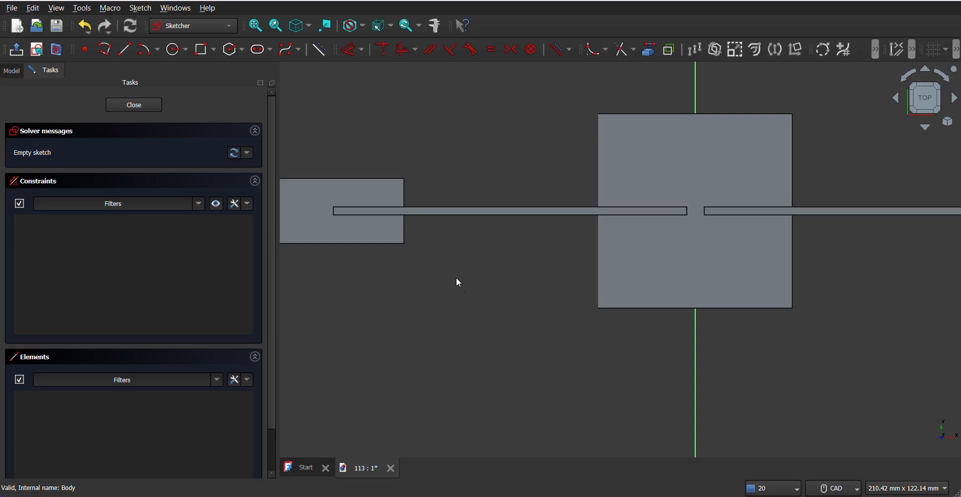
Project the front and rear edges of the middle and left rings into the sketch as external geometry.
{"action": "left_click", "coordinate": [649, 49]}
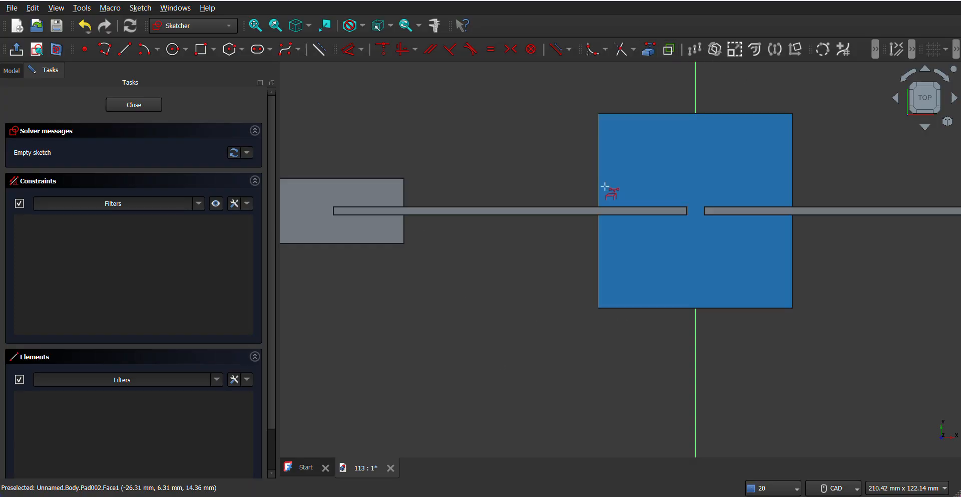
{"action": "left_click", "coordinate": [608, 114]}
{"action": "left_click", "coordinate": [611, 309]}
{"action": "left_click", "coordinate": [379, 180]}
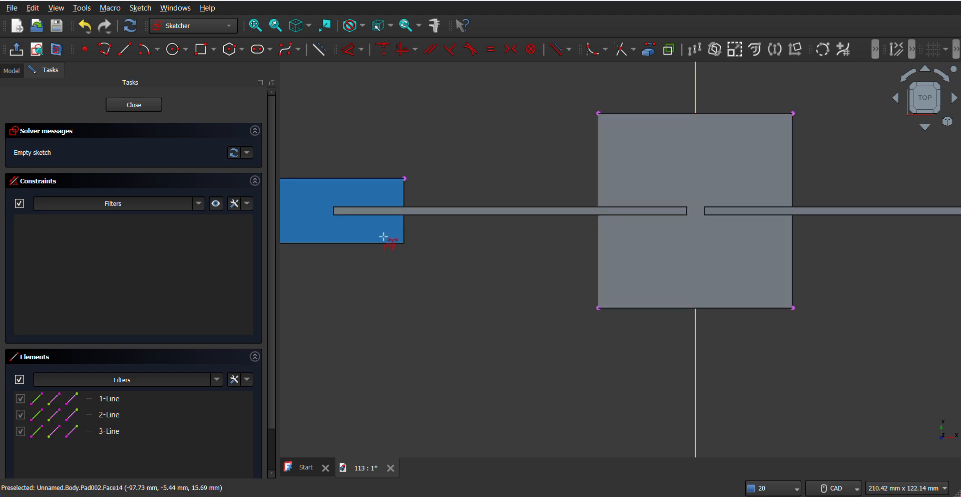
{"action": "left_click", "coordinate": [384, 244]}
{"action": "middle_click_drag", "start_coordinate": [569, 319], "coordinate": [579, 270]}
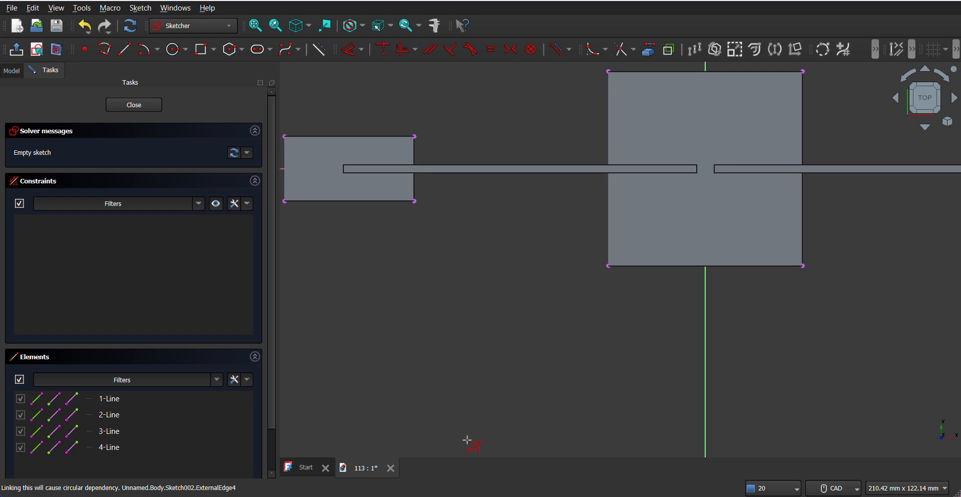
Check the plan view in the PDF and draw a slanted line joining the facing front corners of the left and middle rings.
{"action": "key", "text": "alt+Tab"}
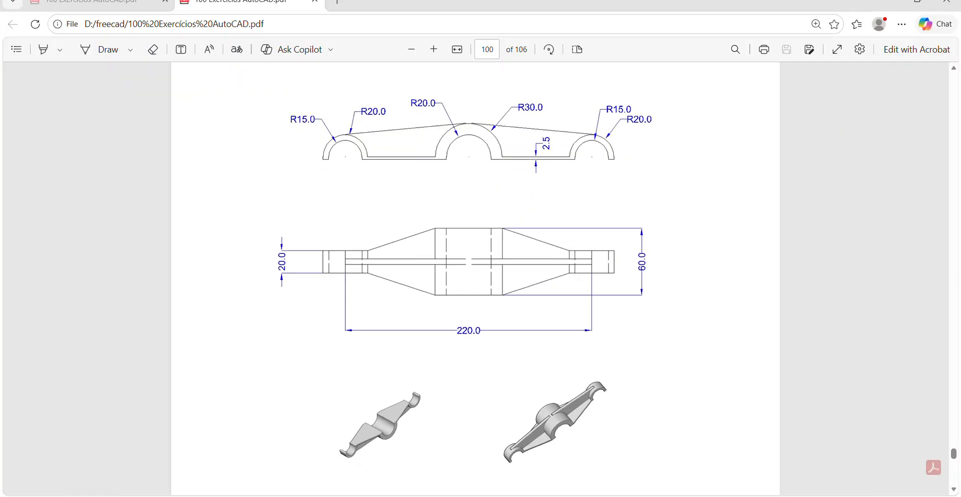
{"action": "key", "text": "alt+Tab"}
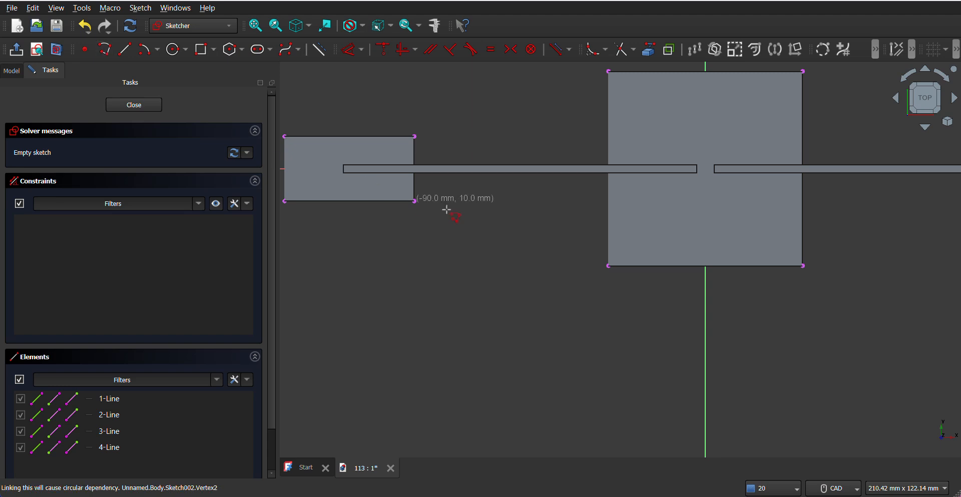
{"action": "left_click", "coordinate": [416, 202]}
{"action": "left_click", "coordinate": [609, 266]}
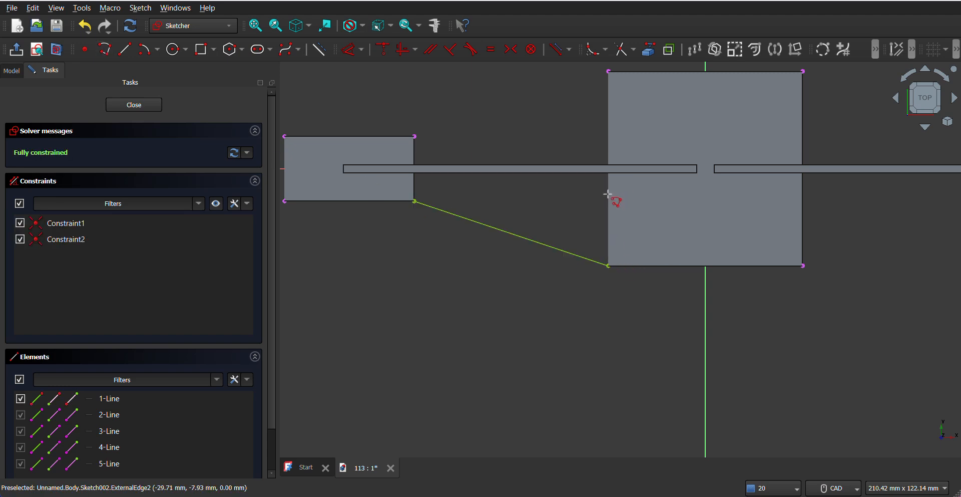
Project the web's edges in section view and close the four-sided rib profile with a polyline along the left ring, web and middle ring.
{"action": "left_click", "coordinate": [649, 50]}
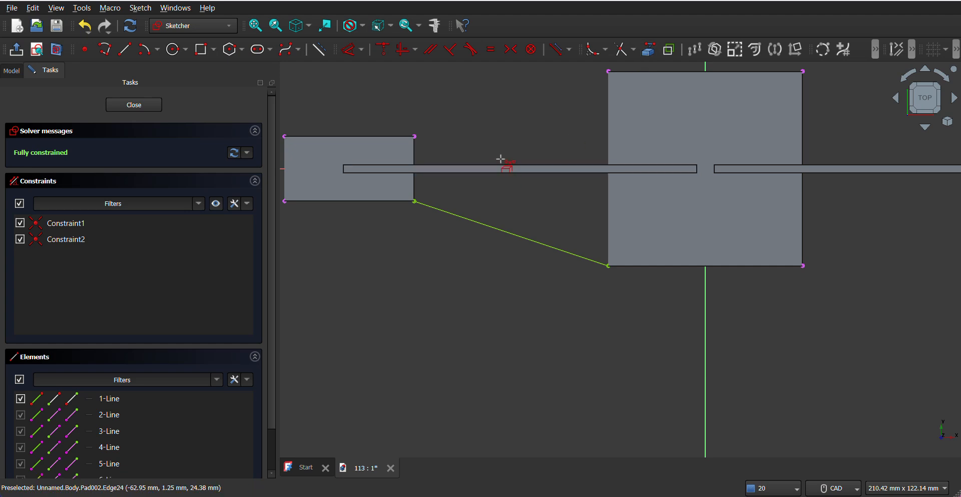
{"action": "left_click", "coordinate": [57, 51]}
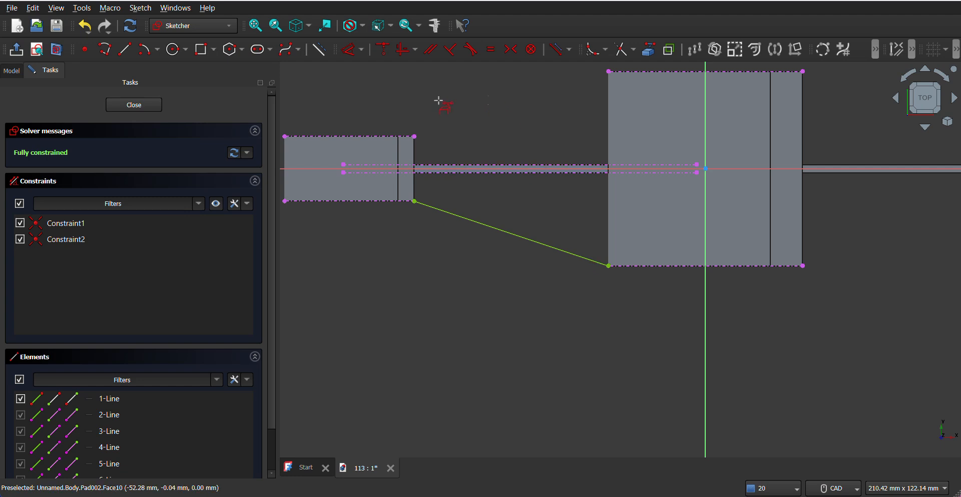
{"action": "left_click", "coordinate": [105, 49]}
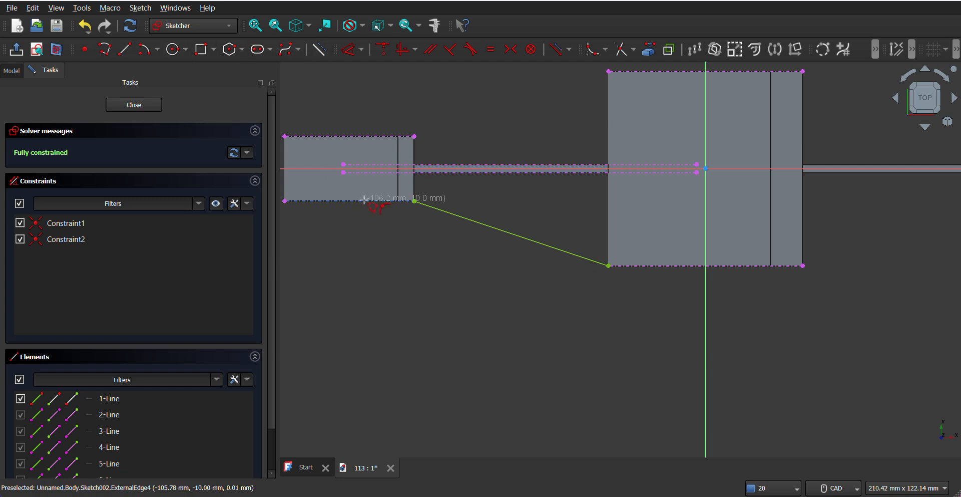
{"action": "left_click", "coordinate": [415, 201]}
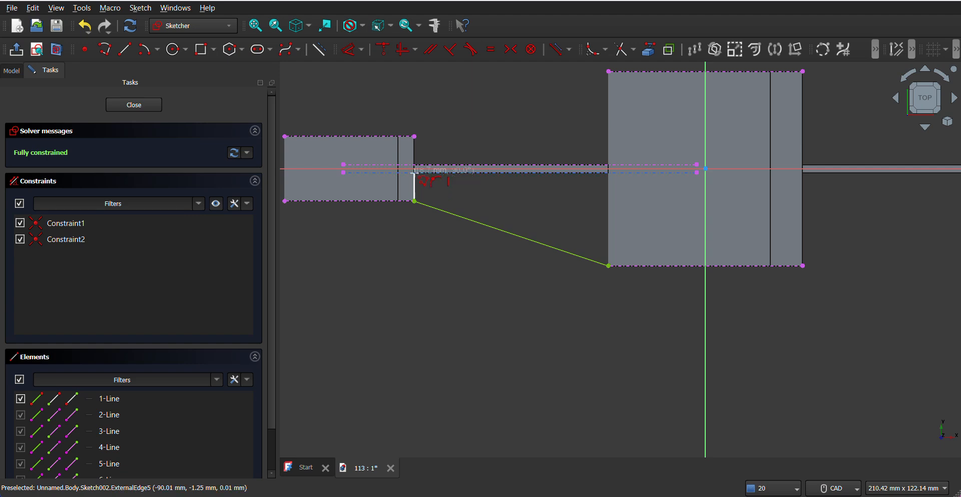
{"action": "left_click", "coordinate": [415, 173]}
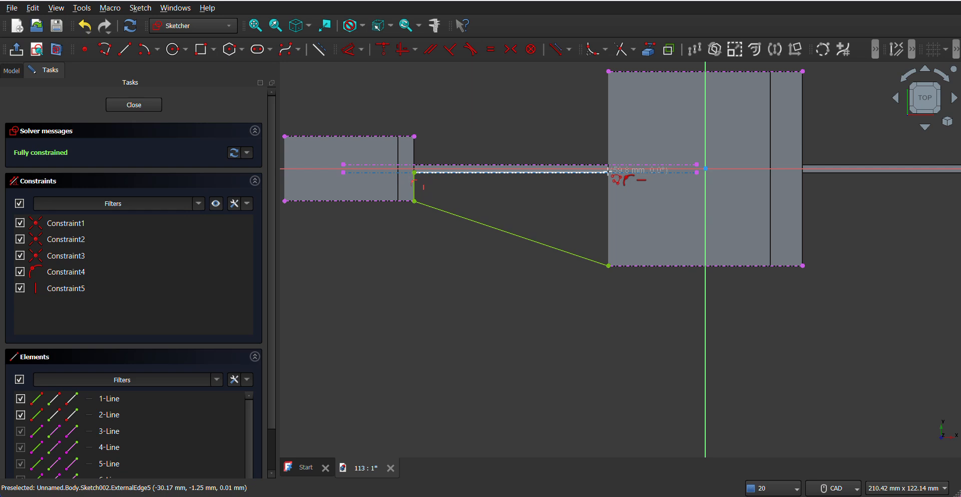
{"action": "left_click", "coordinate": [609, 173]}
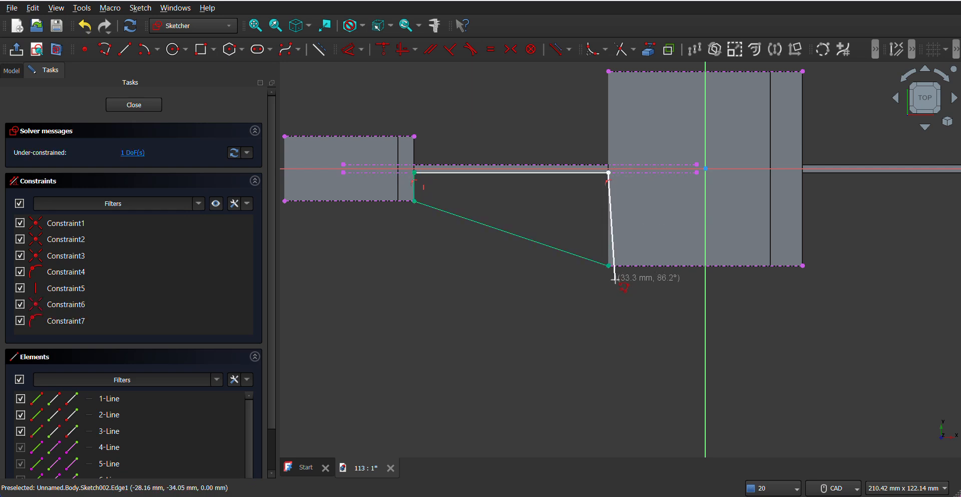
{"action": "left_click", "coordinate": [609, 265]}
{"action": "scroll", "coordinate": [533, 295], "scroll_direction": "down", "scroll_amount": 1}
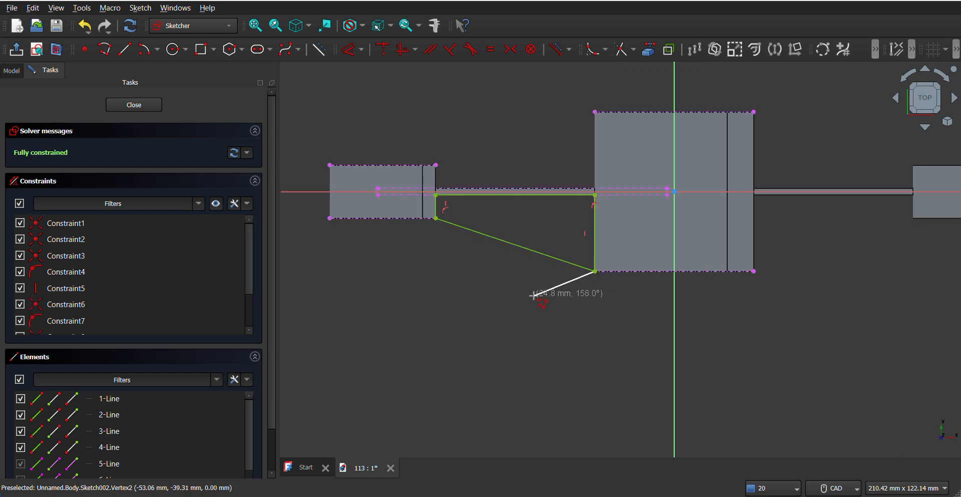
{"action": "right_click", "coordinate": [534, 296]}
Switch off the section view and close the rib sketch.
{"action": "scroll", "coordinate": [534, 295], "scroll_direction": "down", "scroll_amount": 3}
{"action": "middle_click_drag", "start_coordinate": [533, 338], "coordinate": [489, 273]}
{"action": "left_click", "coordinate": [56, 49]}
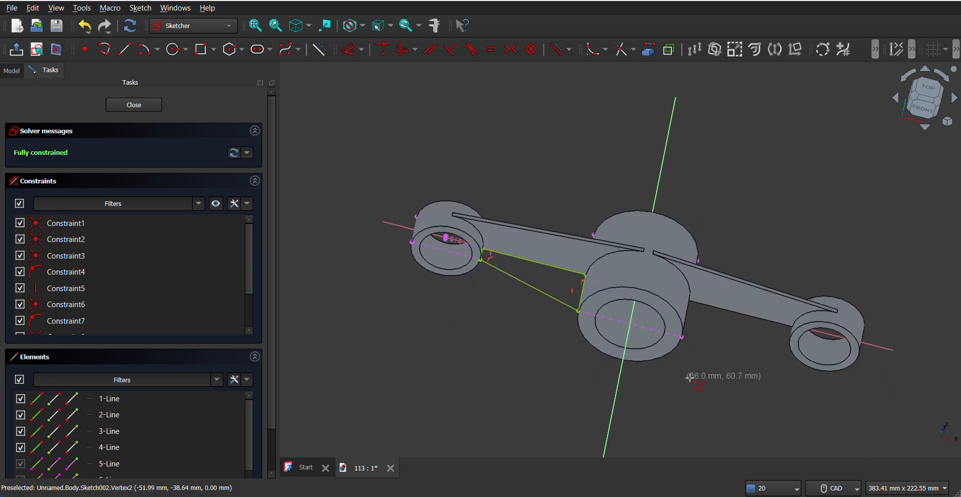
{"action": "scroll", "coordinate": [601, 315], "scroll_direction": "down", "scroll_amount": 1}
{"action": "mouse_move", "coordinate": [601, 315]}
{"action": "middle_mouse_down"}
{"action": "mouse_move", "coordinate": [495, 305]}
{"action": "mouse_move", "coordinate": [561, 249]}
{"action": "mouse_move", "coordinate": [556, 293]}
{"action": "middle_mouse_up"}
{"action": "scroll", "coordinate": [556, 293], "scroll_direction": "up", "scroll_amount": 3}
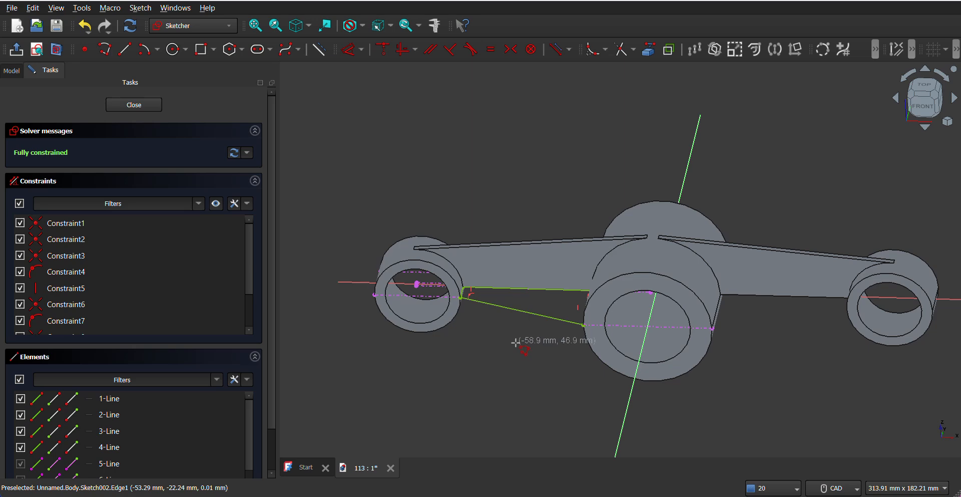
{"action": "left_click", "coordinate": [140, 107]}
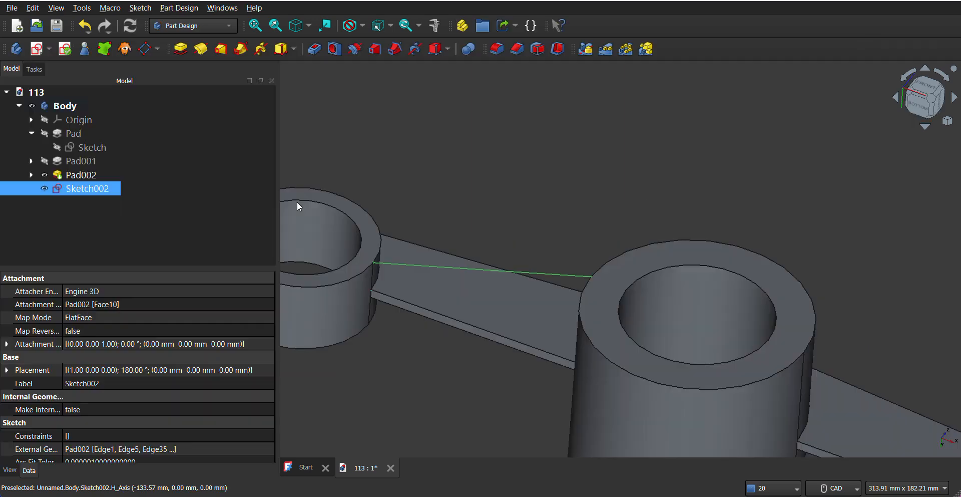
Pad the closed front rib sketch 2.5 mm in the reversed direction to form the tapered plate between the left and middle rings.
{"action": "middle_click_drag", "start_coordinate": [547, 246], "coordinate": [614, 225]}
{"action": "middle_click_drag", "start_coordinate": [504, 200], "coordinate": [541, 336]}
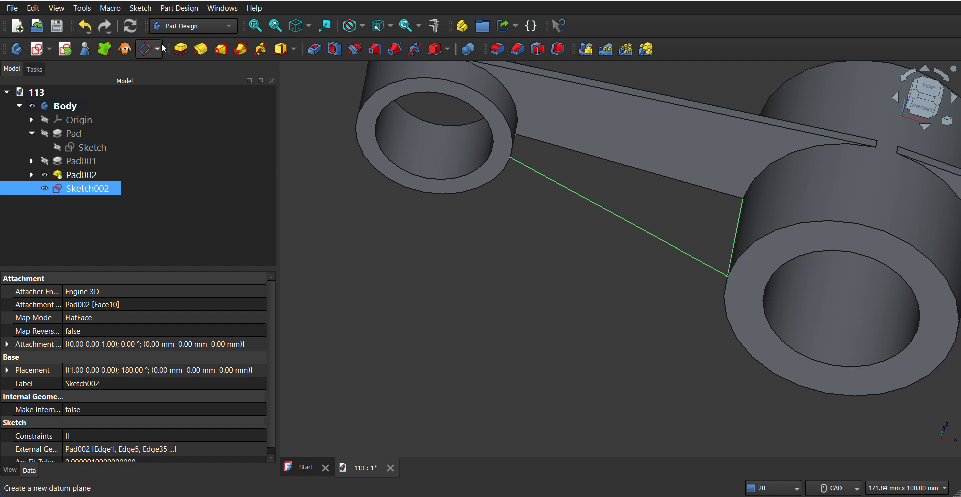
{"action": "middle_click_drag", "start_coordinate": [678, 206], "coordinate": [533, 221]}
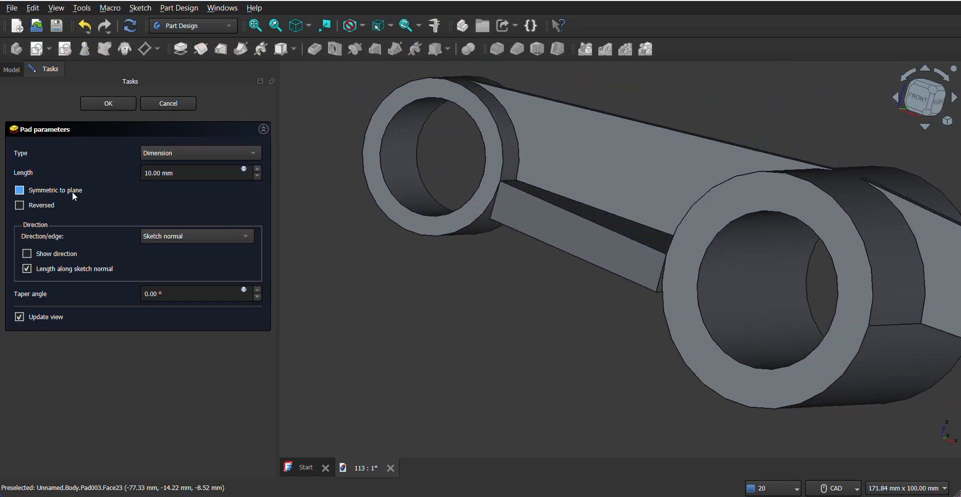
{"action": "left_click", "coordinate": [41, 207]}
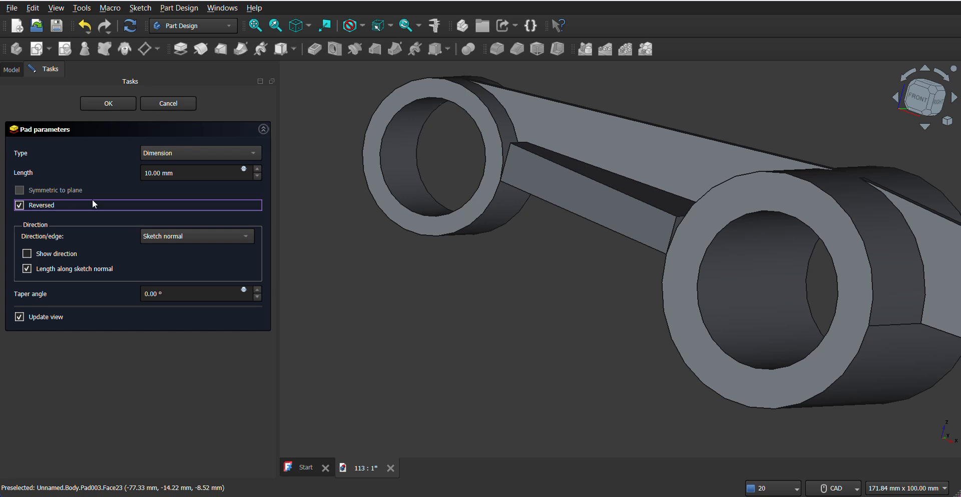
{"action": "left_click", "coordinate": [201, 174]}
{"action": "key", "text": "ctrl+a"}
{"action": "type", "text": "2"}
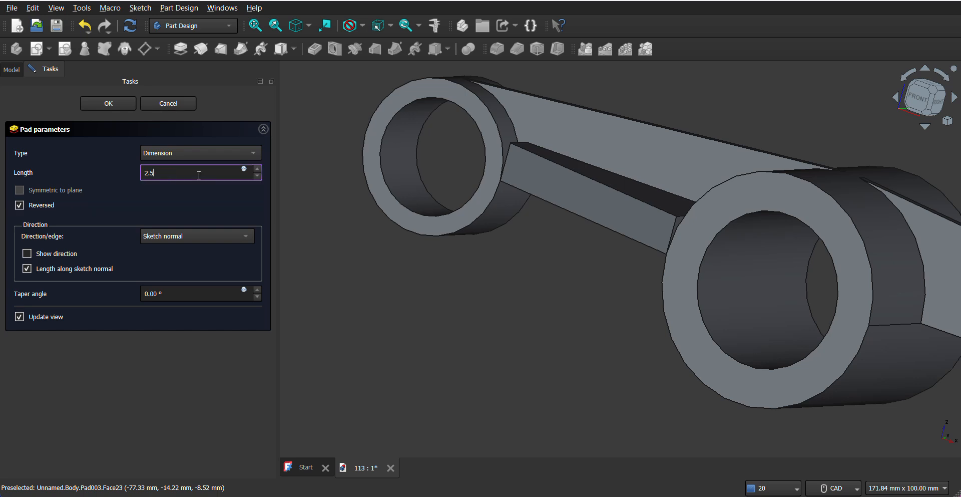
{"action": "left_click", "coordinate": [185, 373]}
{"action": "middle_click_drag", "start_coordinate": [643, 279], "coordinate": [789, 308]}
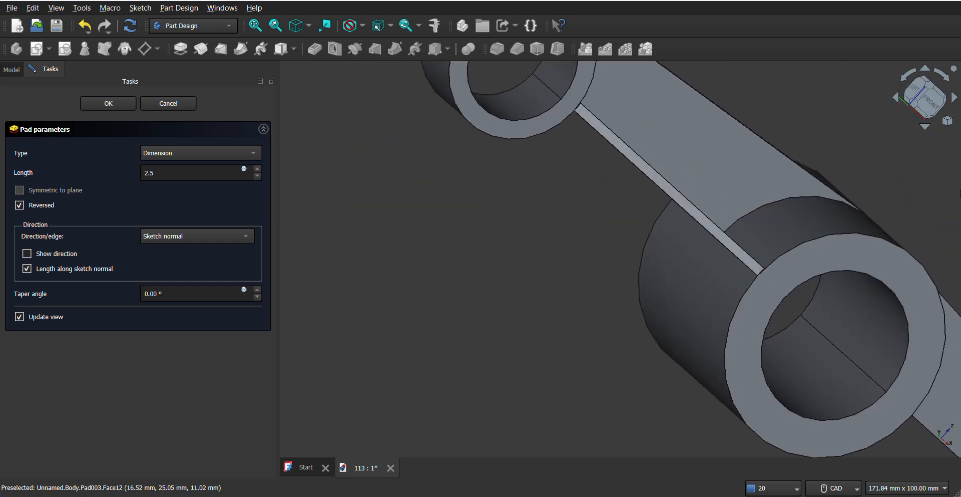
{"action": "left_click", "coordinate": [928, 105]}
{"action": "scroll", "coordinate": [515, 345], "scroll_direction": "down", "scroll_amount": 5}
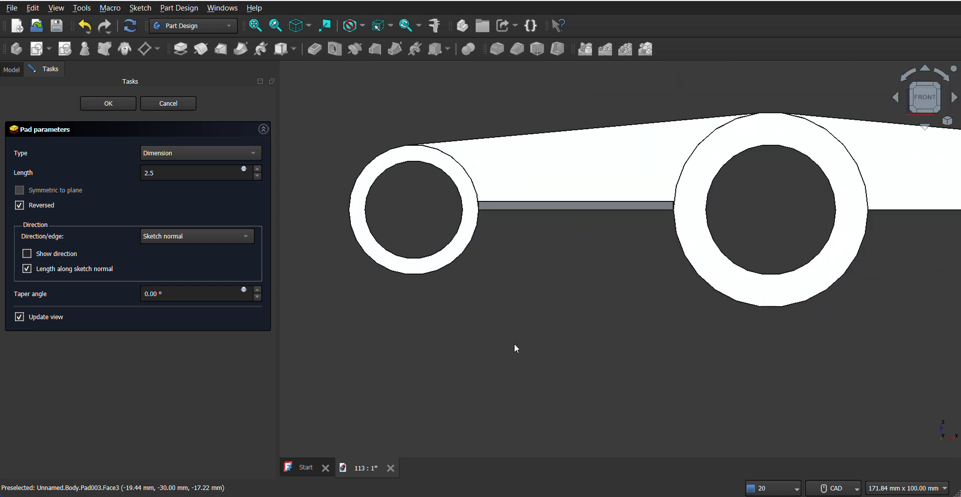
{"action": "middle_click_drag", "start_coordinate": [528, 353], "coordinate": [573, 411]}
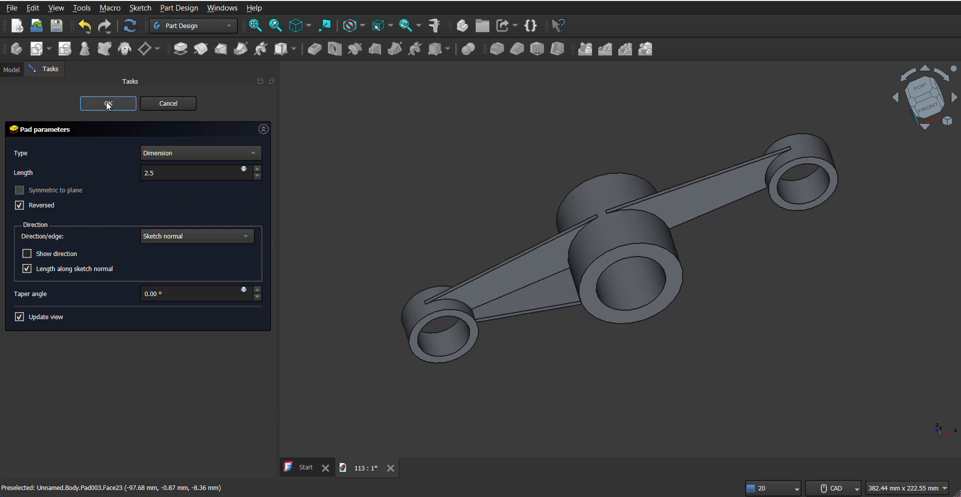
{"action": "middle_click_drag", "start_coordinate": [571, 348], "coordinate": [644, 346]}
{"action": "left_click", "coordinate": [416, 23]}
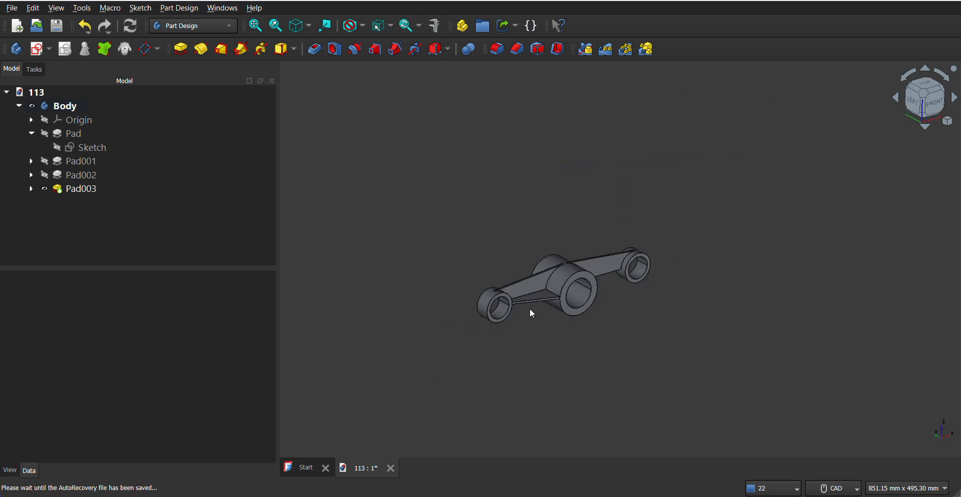
Start a new sketch on the underside face of the front tapered plate.
{"action": "middle_click_drag", "start_coordinate": [473, 288], "coordinate": [674, 240]}
{"action": "scroll", "coordinate": [470, 330], "scroll_direction": "up", "scroll_amount": 4}
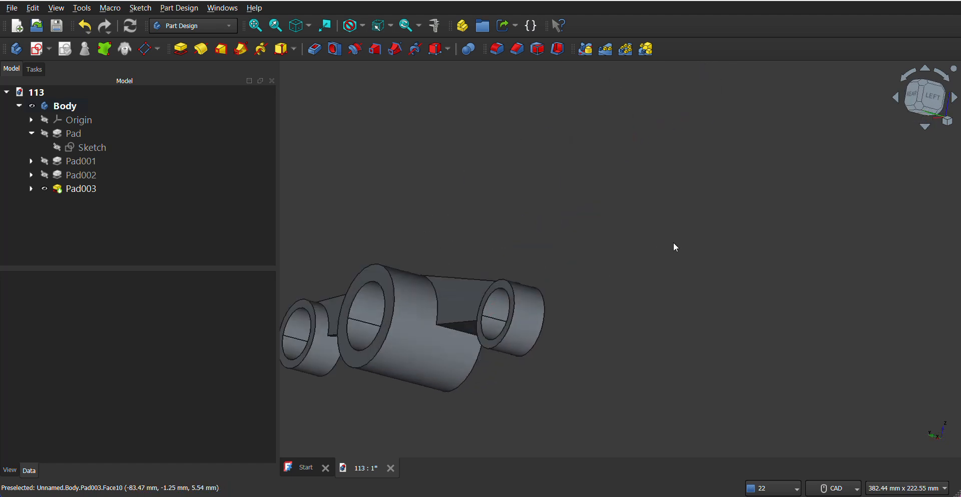
{"action": "middle_click_drag", "start_coordinate": [408, 371], "coordinate": [534, 332]}
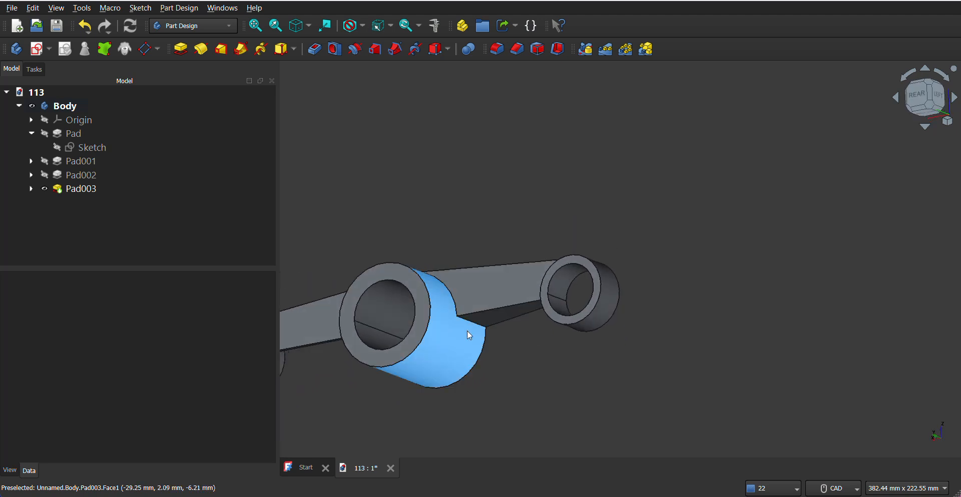
{"action": "left_click", "coordinate": [493, 316]}
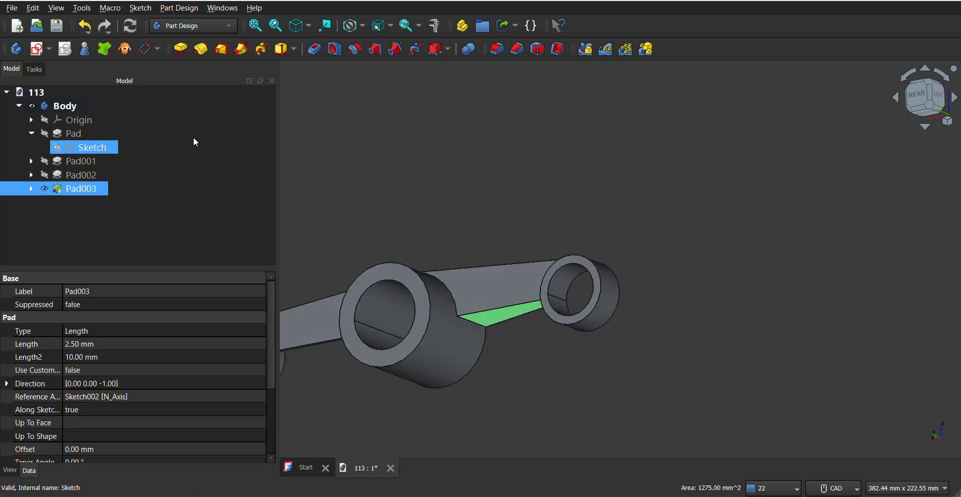
{"action": "left_click", "coordinate": [47, 50]}
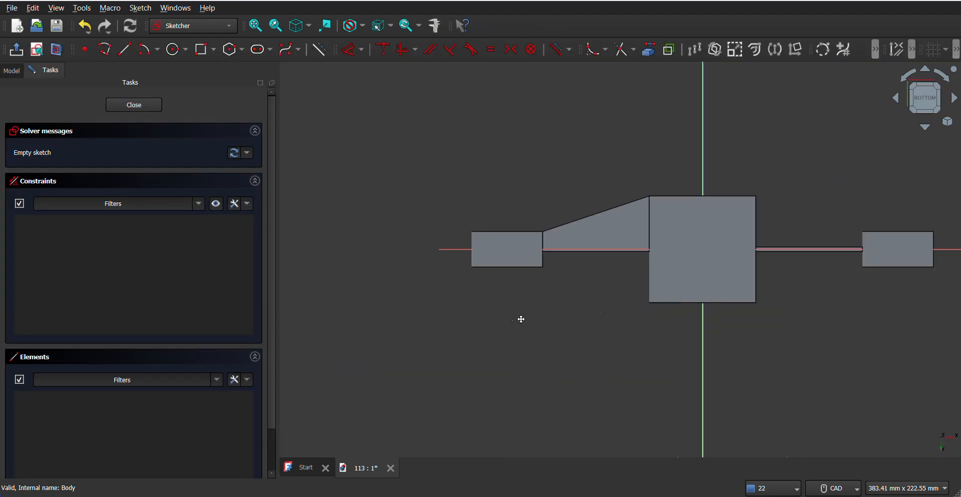
Project the rear end edges of the middle and left rings and the web's rear lower edge as external geometry.
{"action": "scroll", "coordinate": [546, 310], "scroll_direction": "up", "scroll_amount": 2}
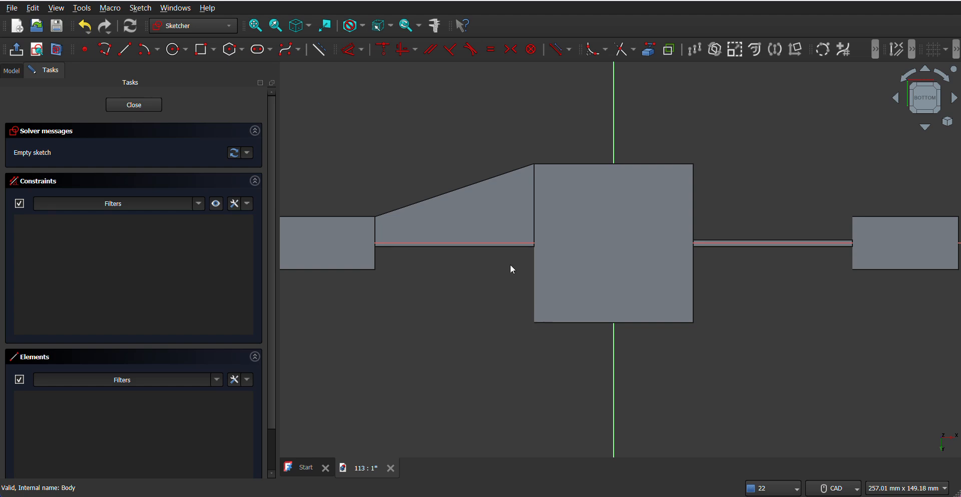
{"action": "left_click", "coordinate": [622, 49]}
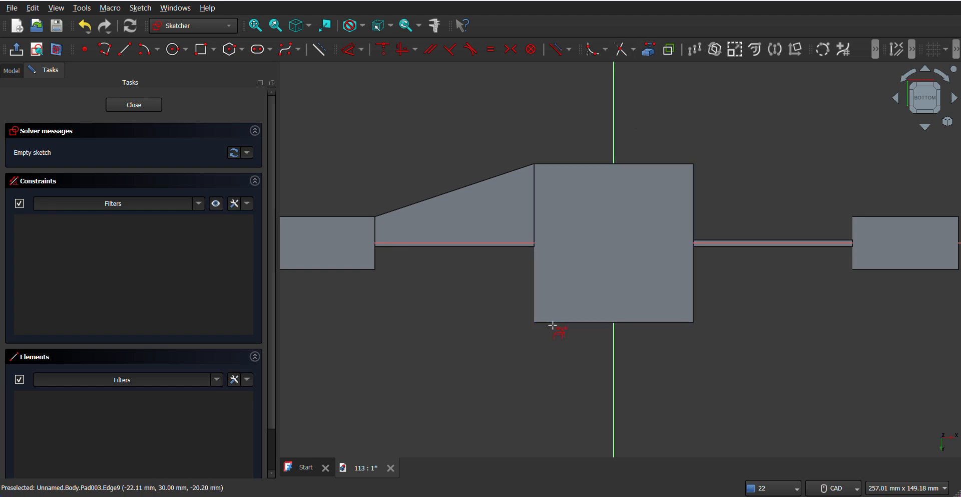
{"action": "left_click", "coordinate": [555, 323]}
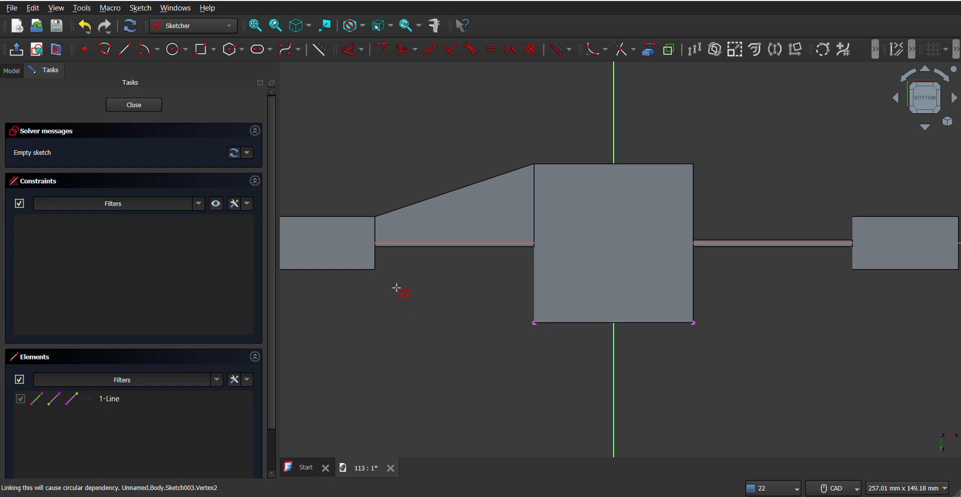
{"action": "left_click", "coordinate": [361, 269]}
{"action": "left_click", "coordinate": [406, 245]}
{"action": "middle_click_drag", "start_coordinate": [466, 295], "coordinate": [531, 290]}
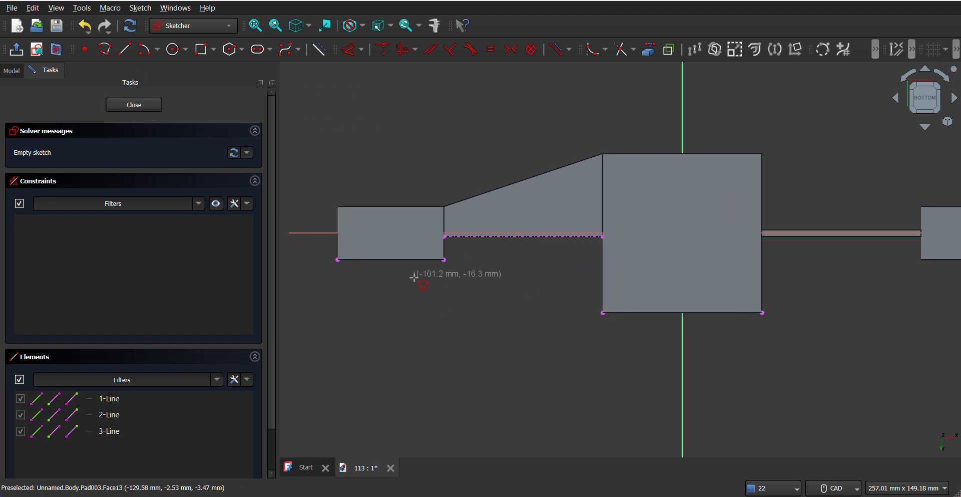
Draw a closed four-sided polyline through the projected corners of the left ring, web and middle ring, and finish the sketch.
{"action": "left_click", "coordinate": [444, 260]}
{"action": "left_click", "coordinate": [443, 235]}
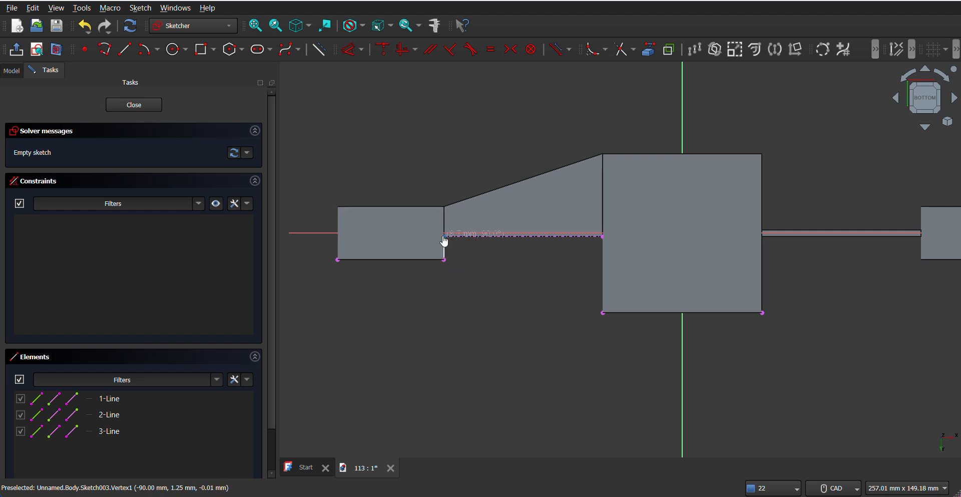
{"action": "left_click", "coordinate": [603, 235]}
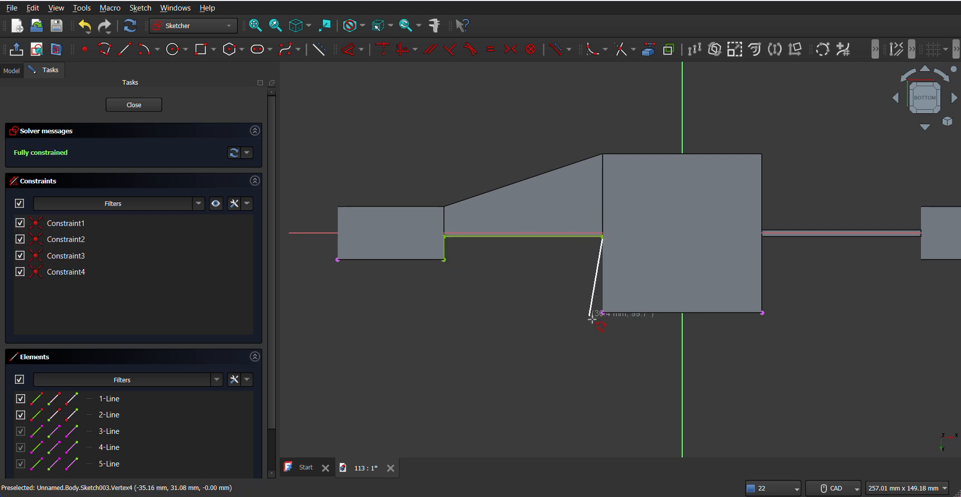
{"action": "left_click", "coordinate": [603, 313]}
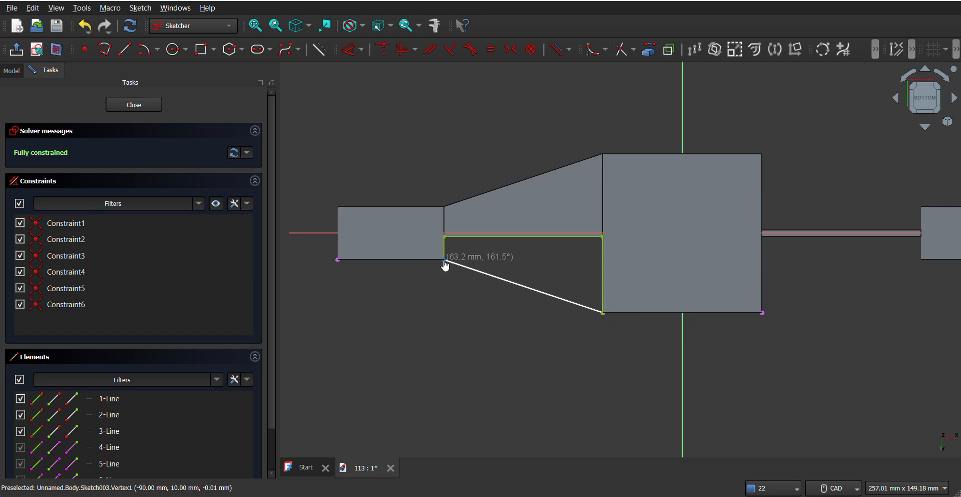
{"action": "left_click", "coordinate": [445, 261]}
{"action": "middle_click_drag", "start_coordinate": [539, 273], "coordinate": [843, 190]}
{"action": "middle_click_drag", "start_coordinate": [445, 307], "coordinate": [537, 203]}
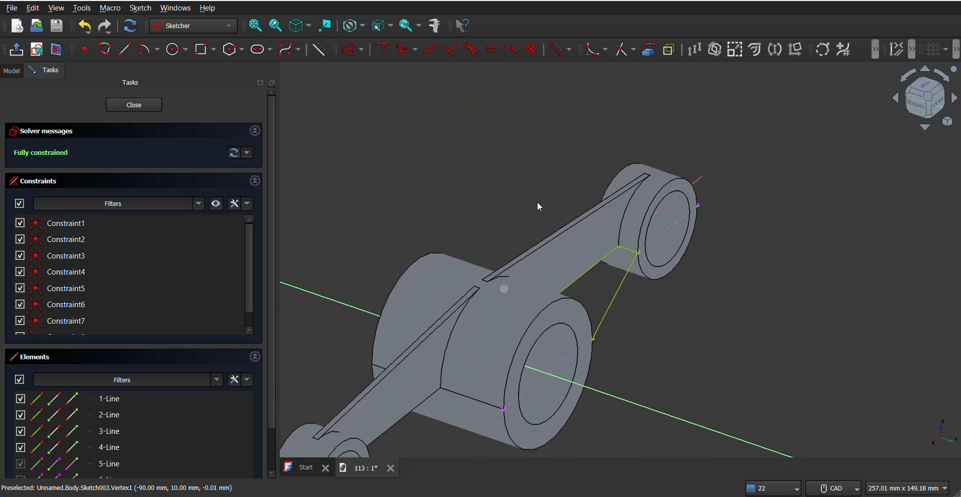
{"action": "left_click", "coordinate": [936, 106]}
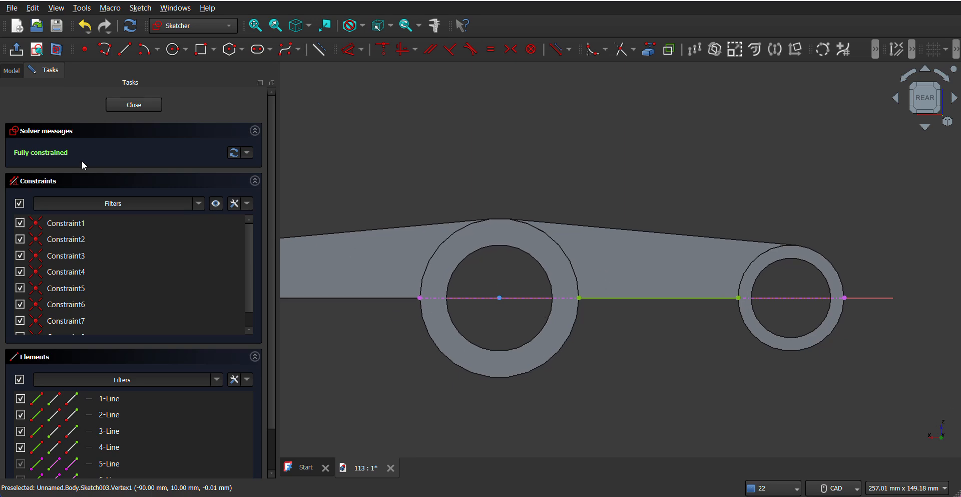
{"action": "key", "text": "Escape"}
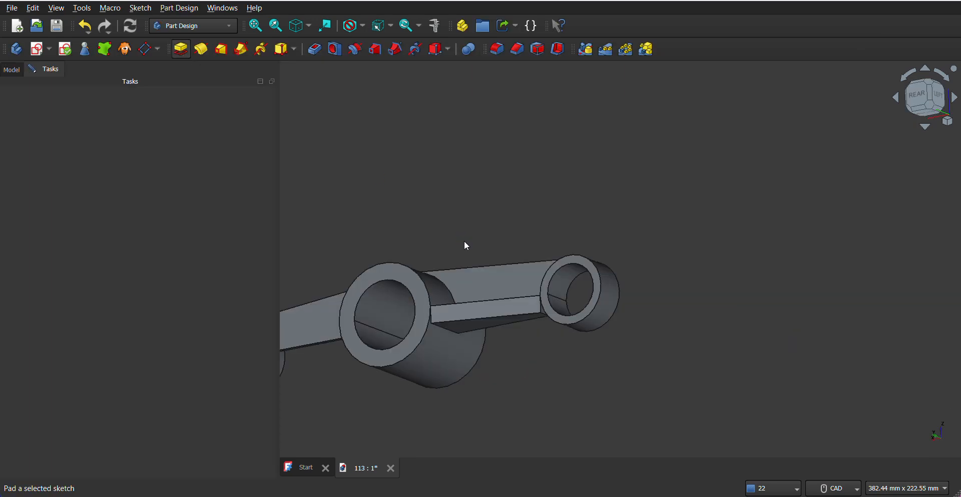
Pad the rear rib profile 2.5 mm in the reversed direction.
{"action": "left_click", "coordinate": [40, 206]}
{"action": "left_click", "coordinate": [188, 175]}
{"action": "key", "text": "ctrl+a"}
{"action": "type", "text": "2"}
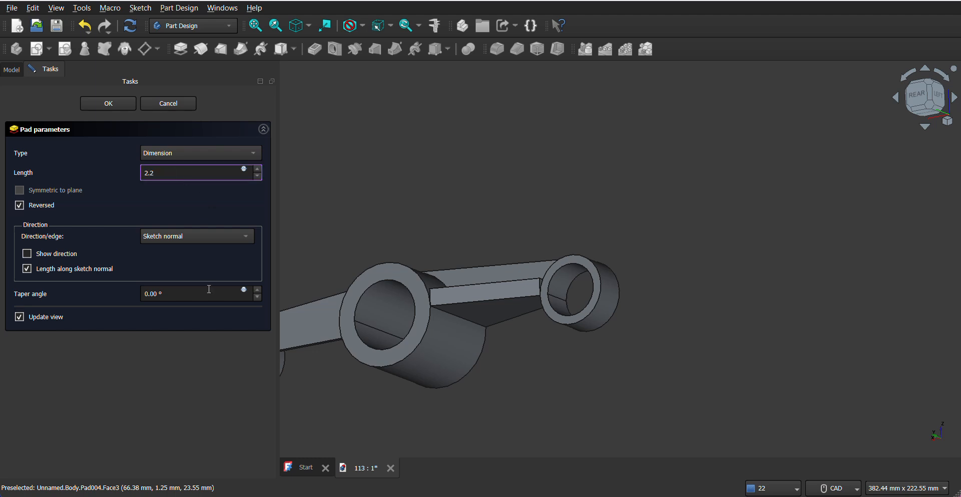
{"action": "left_click", "coordinate": [195, 414]}
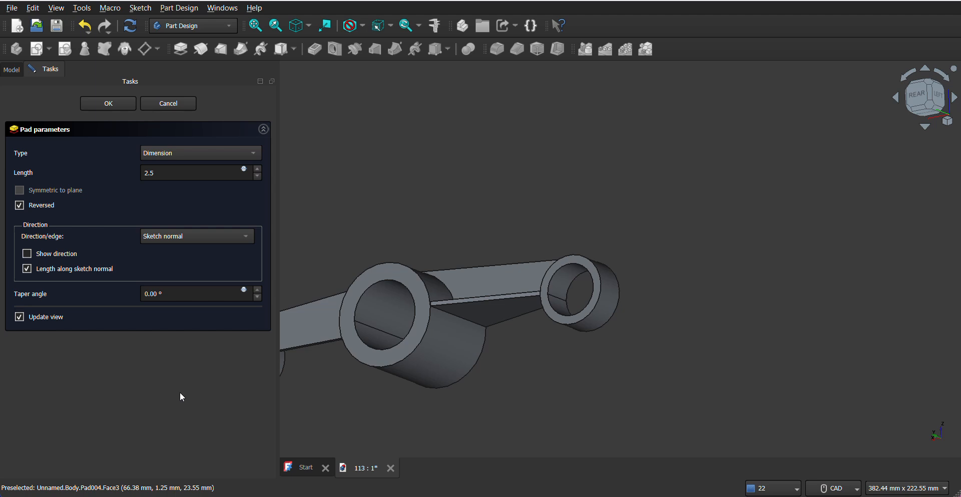
{"action": "left_click", "coordinate": [112, 102]}
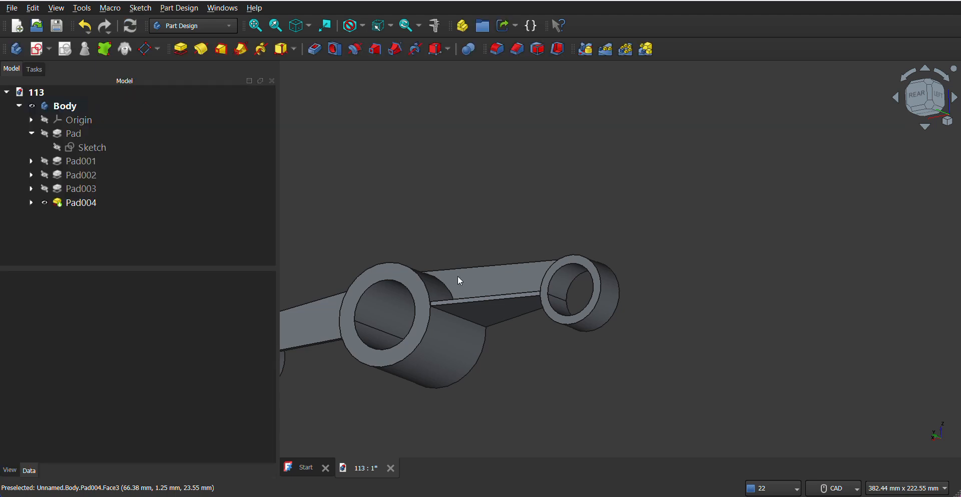
Try to mirror both tapered plates, Pad003 and Pad004, across the YZ plane.
{"action": "scroll", "coordinate": [467, 300], "scroll_direction": "down", "scroll_amount": 3}
{"action": "middle_click_drag", "start_coordinate": [472, 308], "coordinate": [572, 355]}
{"action": "left_click", "coordinate": [85, 202]}
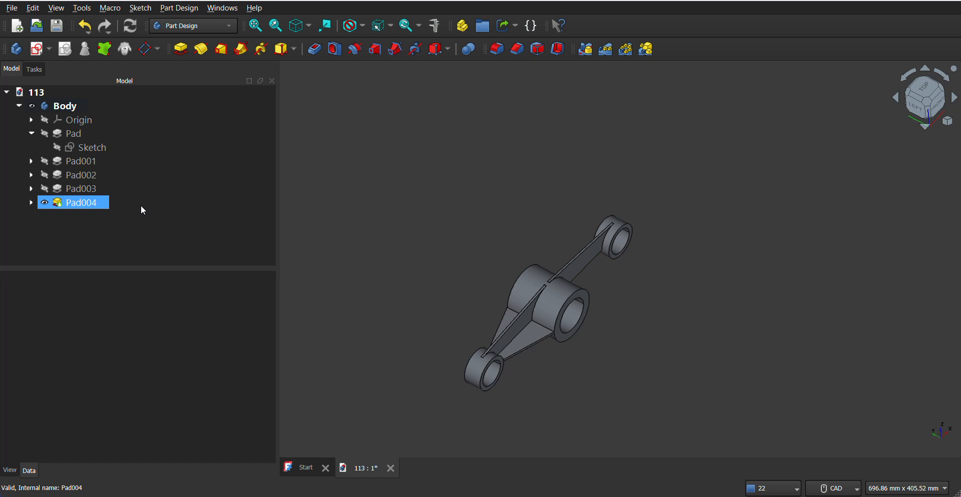
{"action": "left_click", "coordinate": [75, 189]}
{"action": "left_click", "coordinate": [81, 202], "text": "ctrl"}
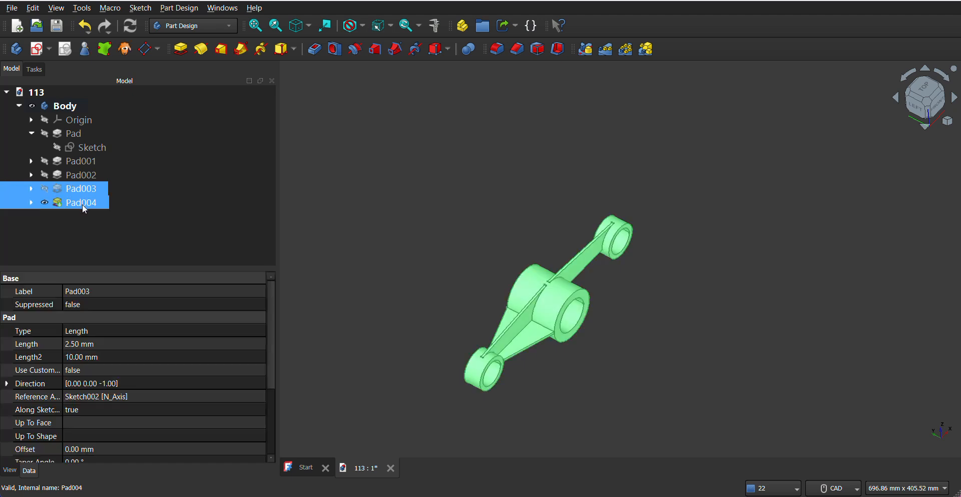
{"action": "left_click", "coordinate": [587, 50]}
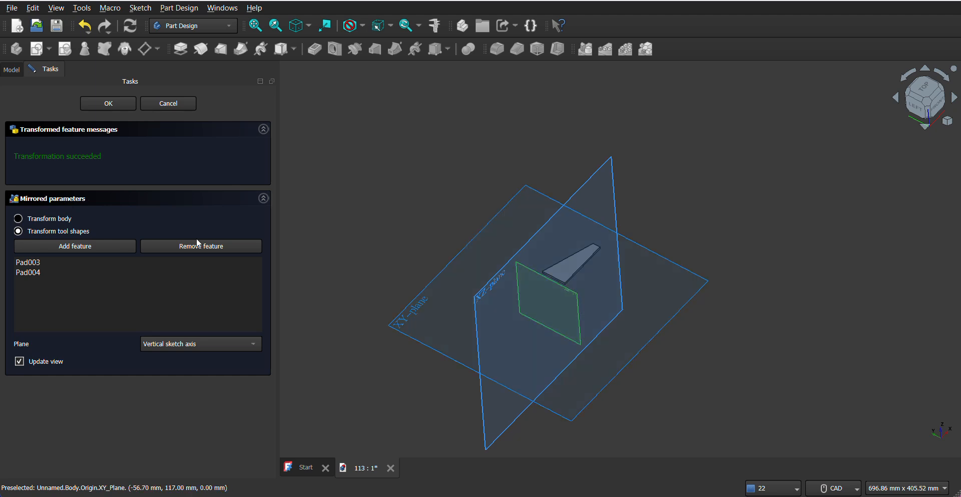
{"action": "left_click", "coordinate": [168, 104]}
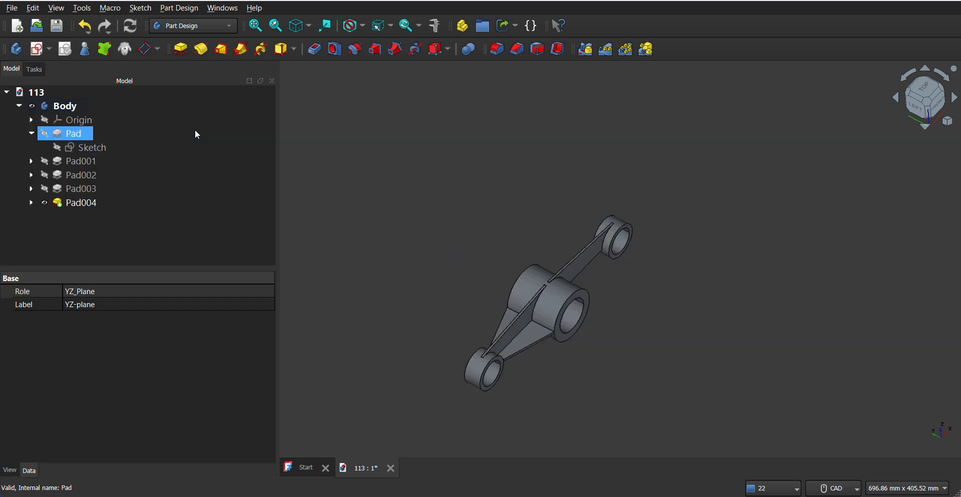
Try to mirror only the front tapered plate, Pad003, across the YZ plane, and close the error report view.
{"action": "left_click", "coordinate": [528, 341]}
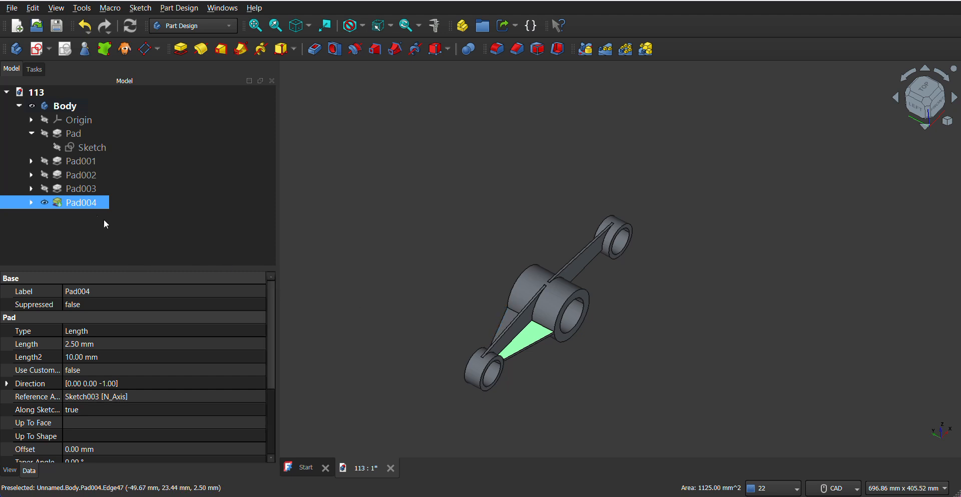
{"action": "left_click", "coordinate": [49, 194]}
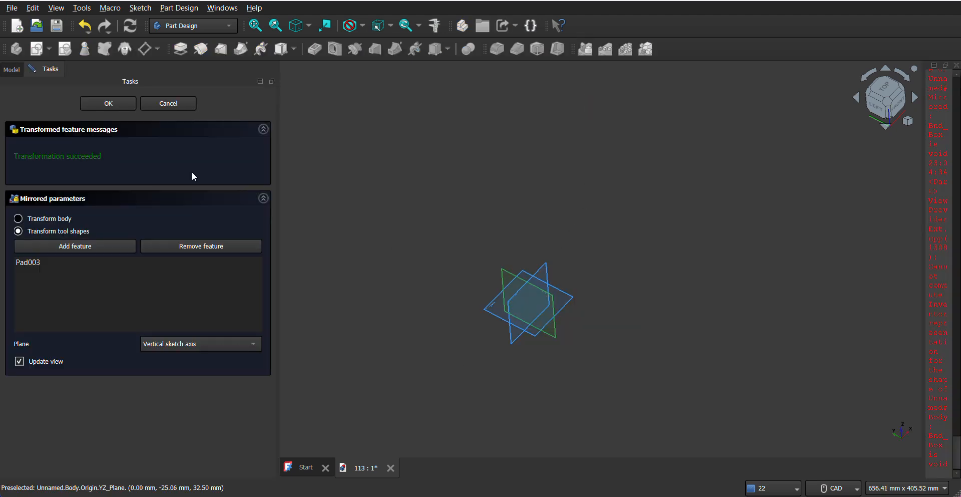
{"action": "left_click", "coordinate": [174, 107]}
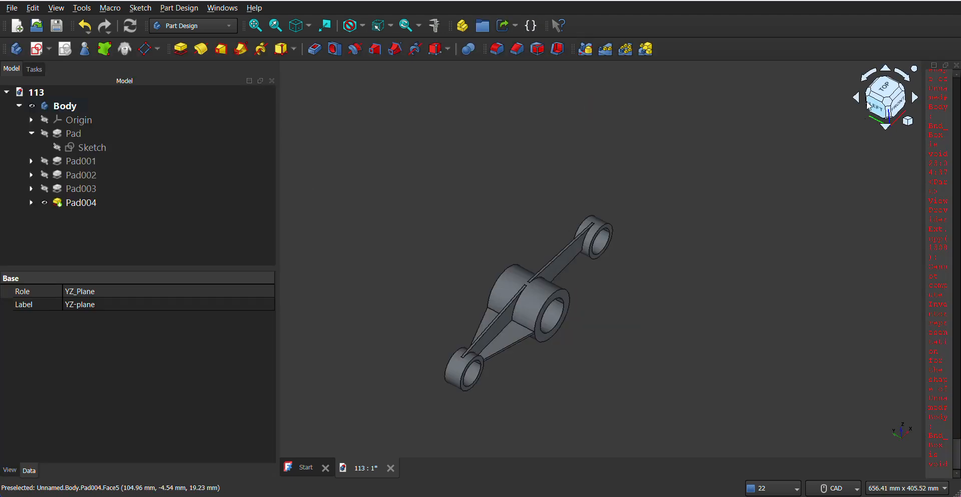
{"action": "left_click", "coordinate": [957, 65]}
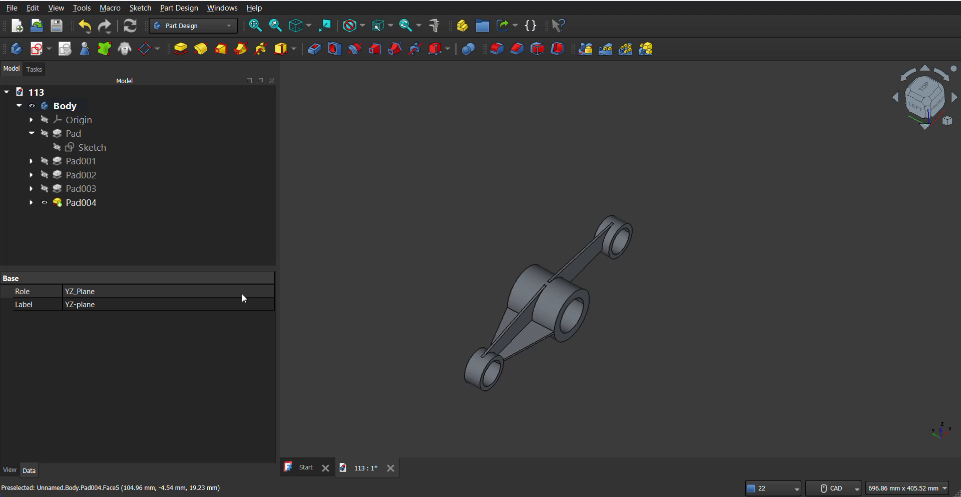
{"action": "left_click", "coordinate": [78, 191]}
{"action": "left_click", "coordinate": [80, 202], "text": "ctrl"}
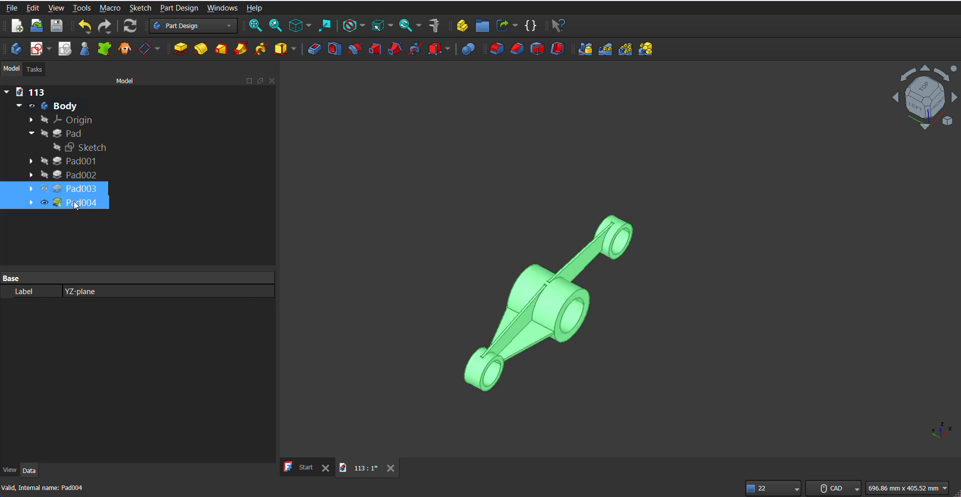
{"action": "left_click", "coordinate": [583, 49]}
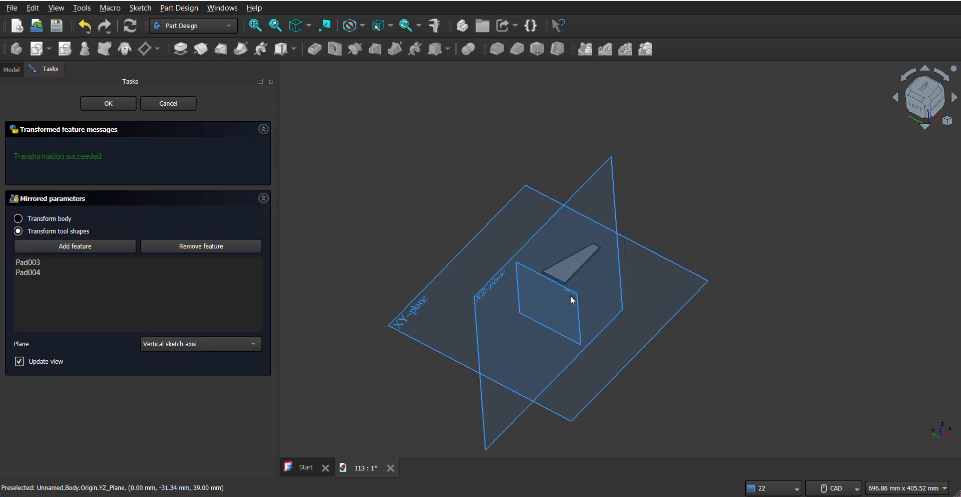
{"action": "left_click", "coordinate": [196, 344]}
{"action": "left_click", "coordinate": [240, 406]}
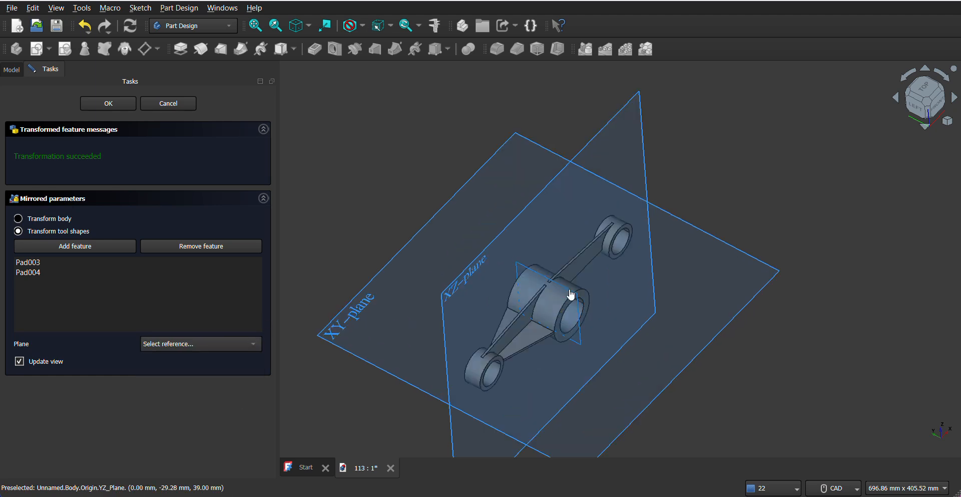
{"action": "left_click", "coordinate": [569, 290]}
{"action": "left_click", "coordinate": [567, 289]}
{"action": "left_click", "coordinate": [567, 289]}
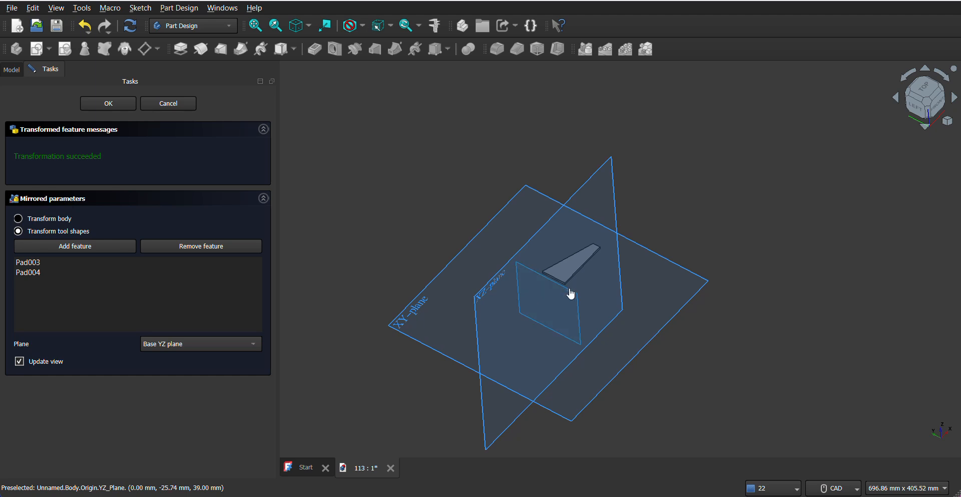
{"action": "left_click", "coordinate": [180, 345]}
{"action": "left_click", "coordinate": [202, 369]}
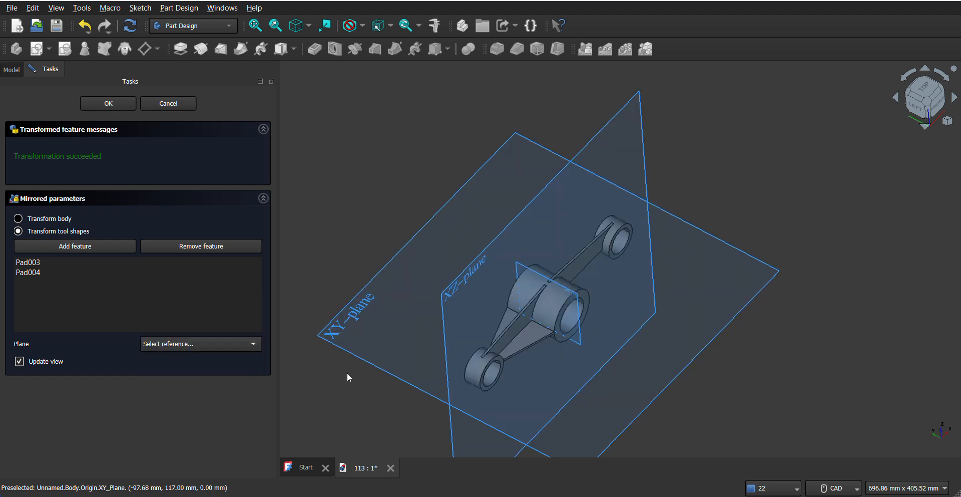
{"action": "left_click", "coordinate": [568, 291]}
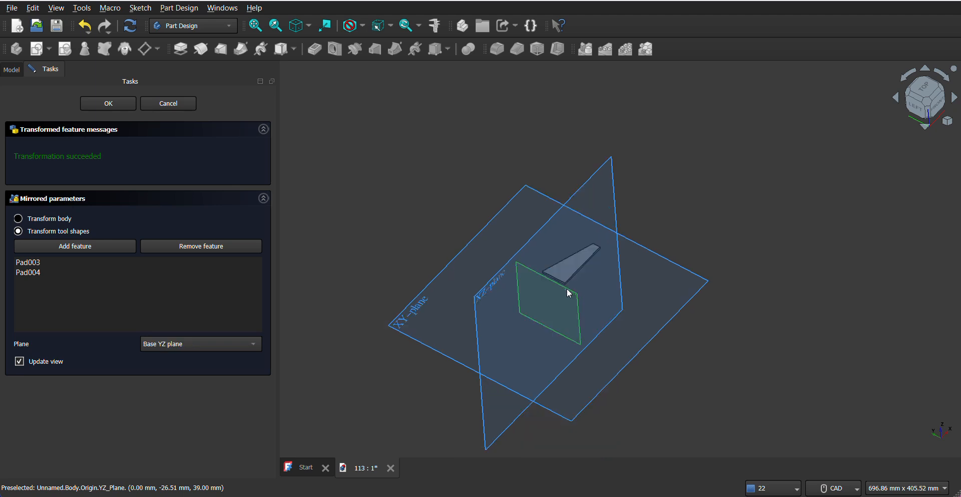
{"action": "left_click", "coordinate": [163, 105]}
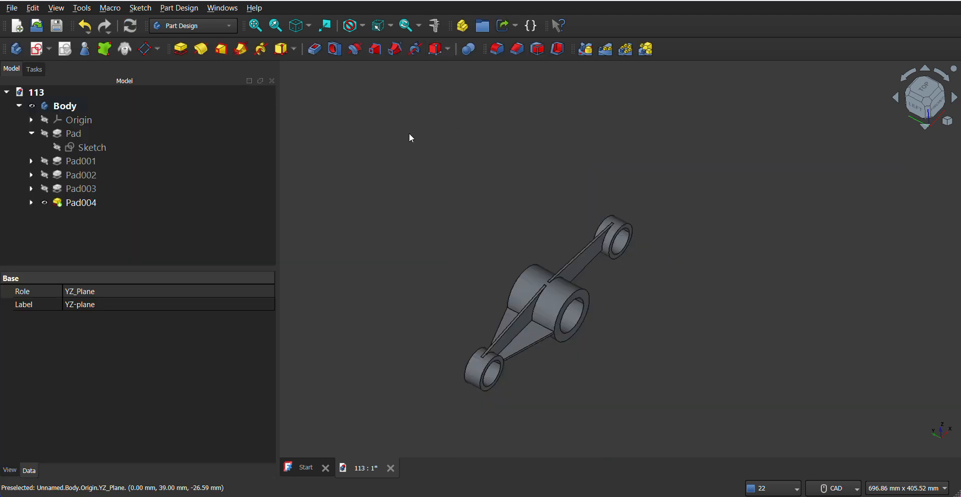
Edit Sketch002 of Pad003 and project the opposite arm's small ring edge and web edge as external geometry.
{"action": "mouse_move", "coordinate": [449, 260]}
{"action": "middle_mouse_down"}
{"action": "mouse_move", "coordinate": [457, 230]}
{"action": "mouse_move", "coordinate": [454, 247]}
{"action": "middle_mouse_up"}
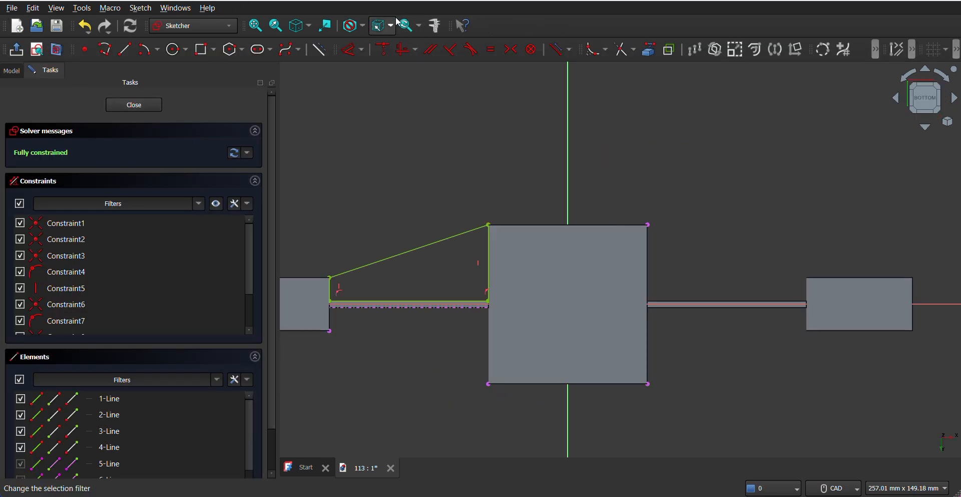
{"action": "middle_click", "coordinate": [711, 233]}
{"action": "left_click", "coordinate": [649, 50]}
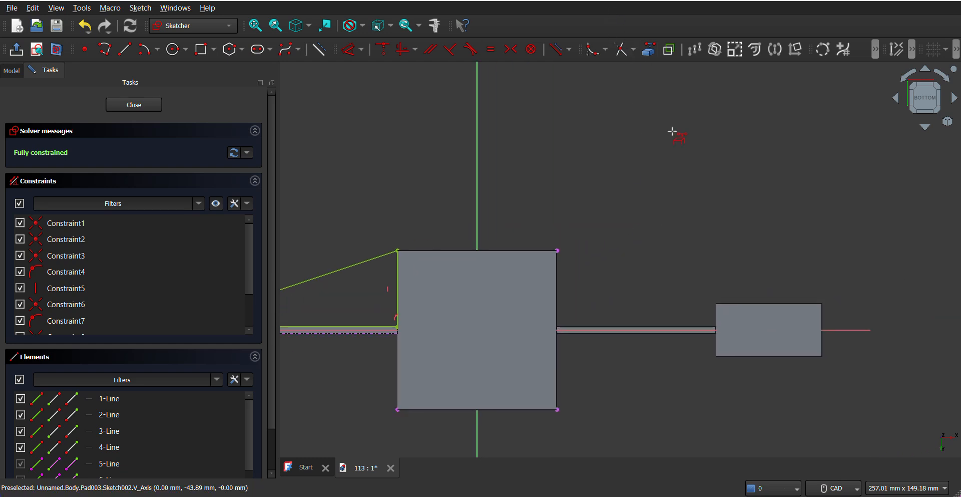
{"action": "left_click", "coordinate": [728, 304]}
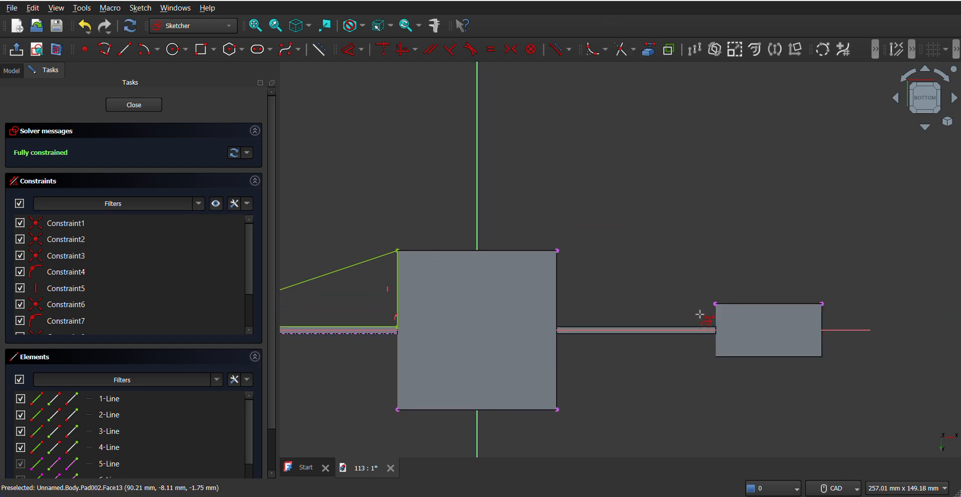
{"action": "left_click", "coordinate": [668, 326]}
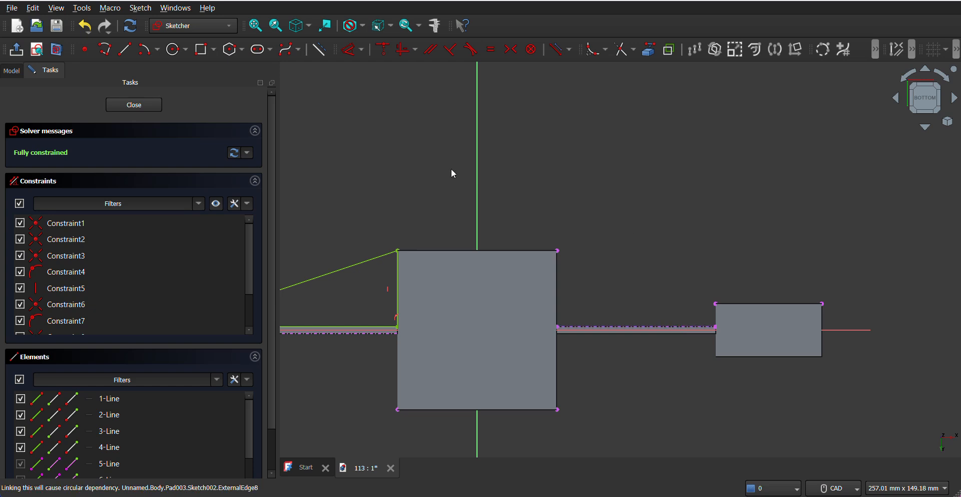
Draw a closed four-sided polyline through the projected corners of the middle ring, small ring and web on the opposite arm, and finish the sketch.
{"action": "left_click", "coordinate": [105, 49]}
{"action": "left_click", "coordinate": [558, 251]}
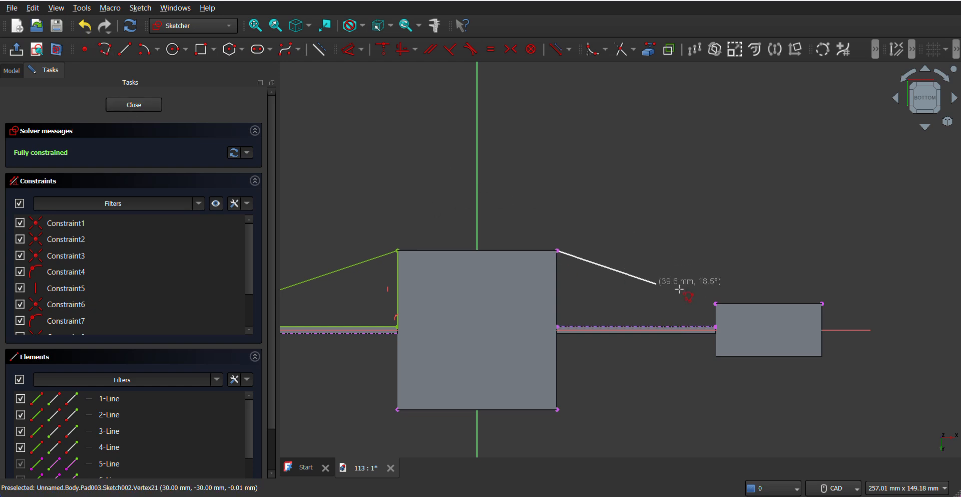
{"action": "left_click", "coordinate": [715, 303]}
{"action": "left_click", "coordinate": [715, 327]}
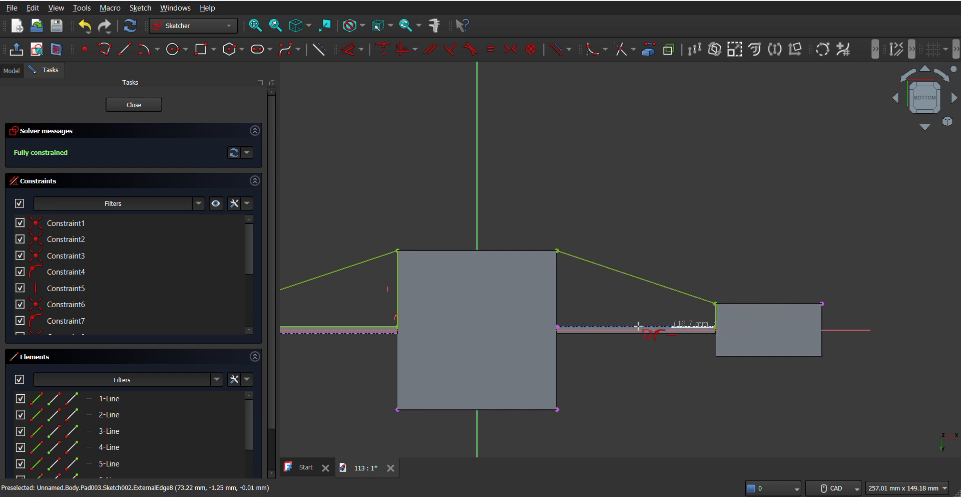
{"action": "left_click", "coordinate": [557, 327]}
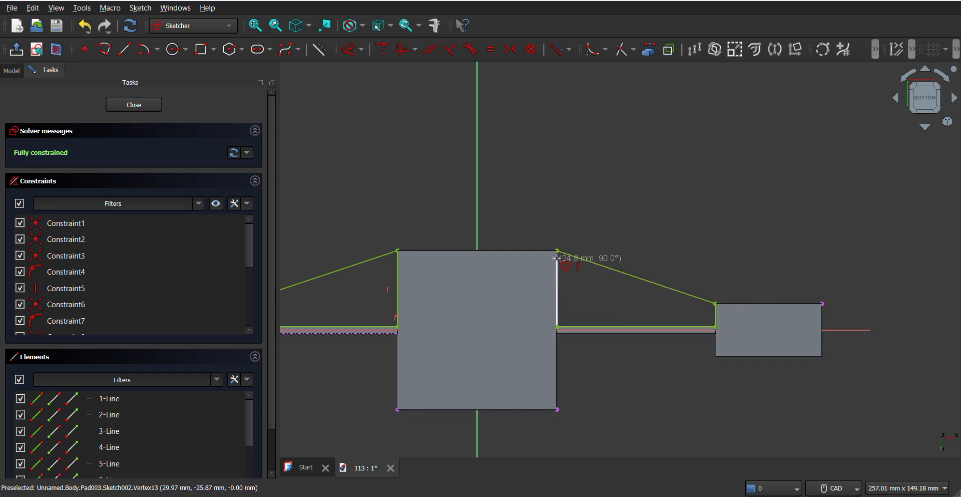
{"action": "left_click", "coordinate": [558, 251]}
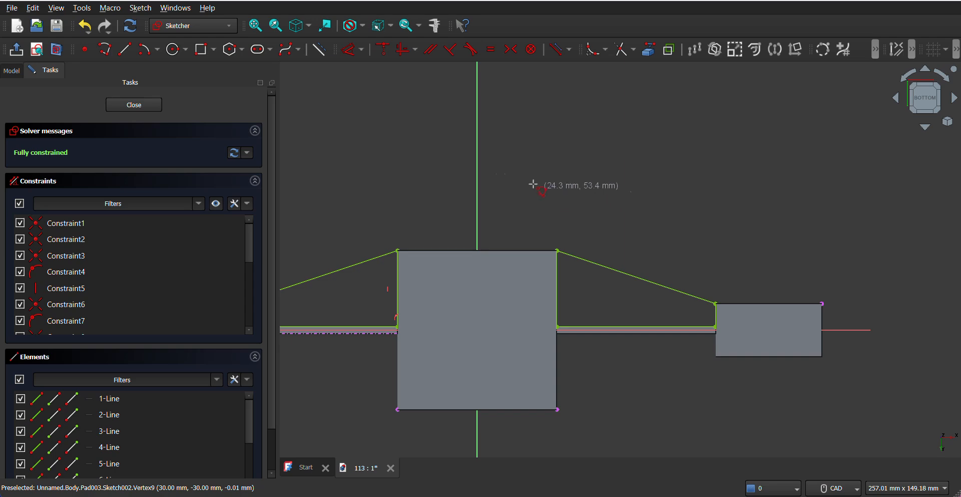
{"action": "left_click", "coordinate": [150, 113]}
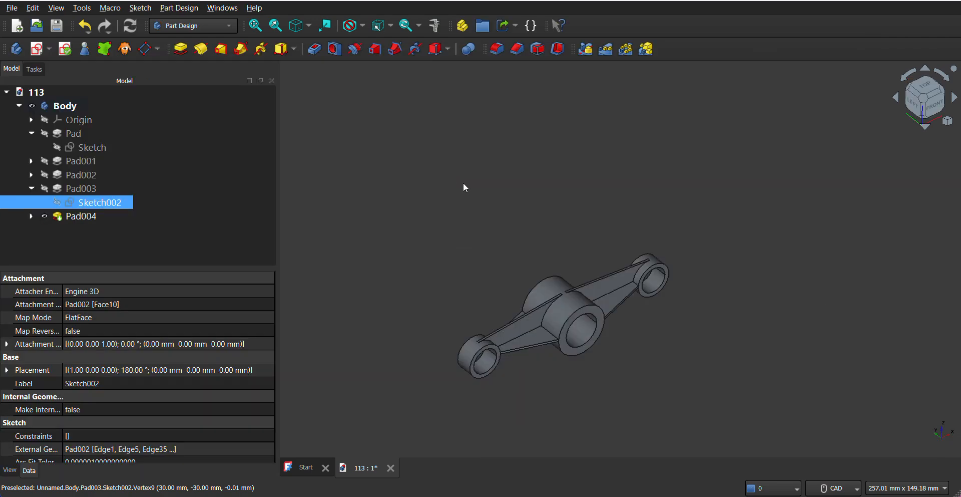
Edit Sketch003 of Pad004 and project the opposite arm's small ring edge and web edge on the rear side as external geometry.
{"action": "mouse_move", "coordinate": [545, 294]}
{"action": "middle_mouse_down"}
{"action": "mouse_move", "coordinate": [546, 343]}
{"action": "mouse_move", "coordinate": [524, 356]}
{"action": "middle_mouse_up"}
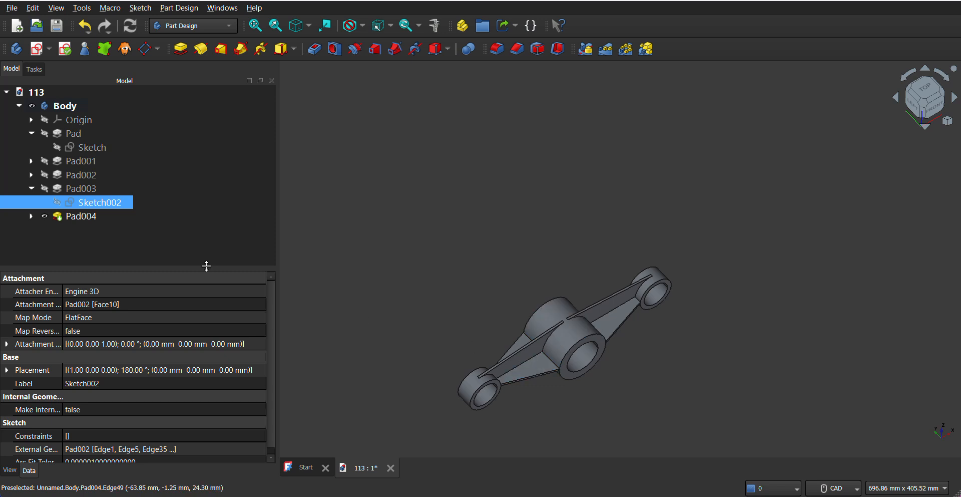
{"action": "left_click", "coordinate": [33, 218]}
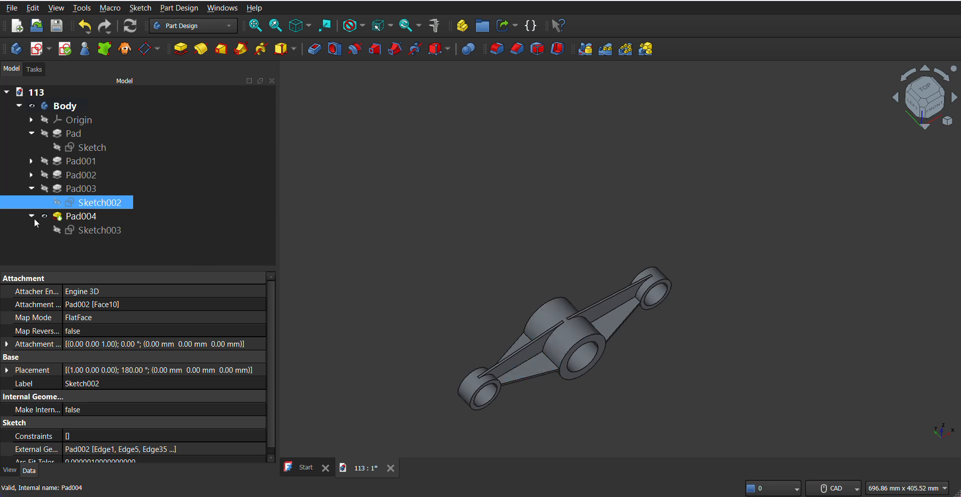
{"action": "right_click", "coordinate": [94, 231]}
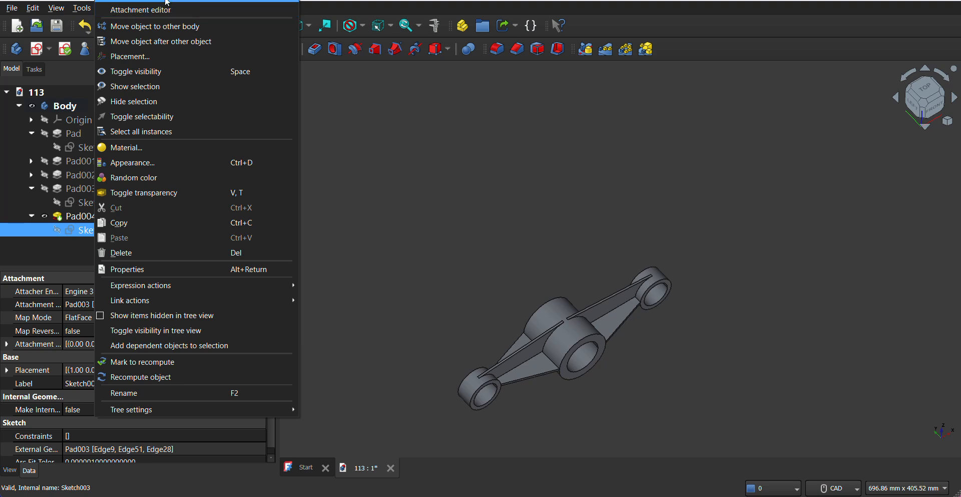
{"action": "left_click", "coordinate": [130, 10]}
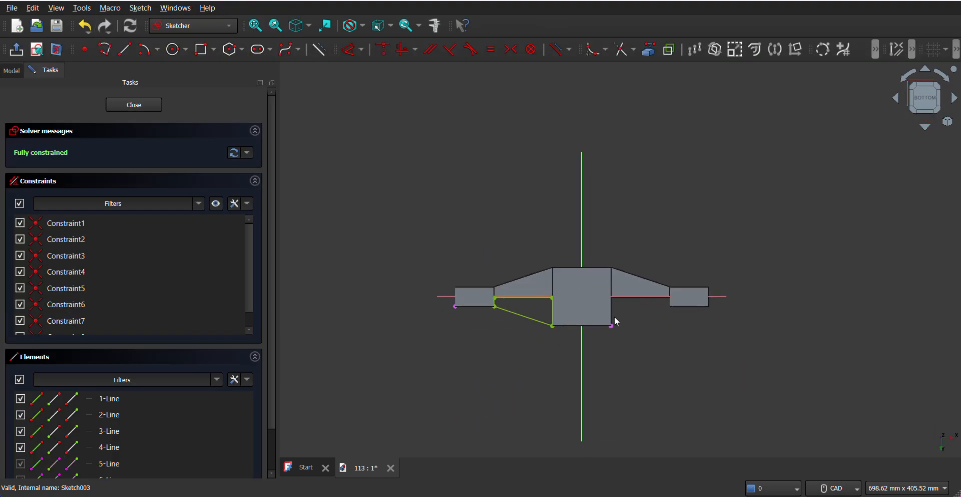
{"action": "scroll", "coordinate": [624, 324], "scroll_direction": "up", "scroll_amount": 3}
{"action": "middle_click_drag", "start_coordinate": [619, 335], "coordinate": [653, 328]}
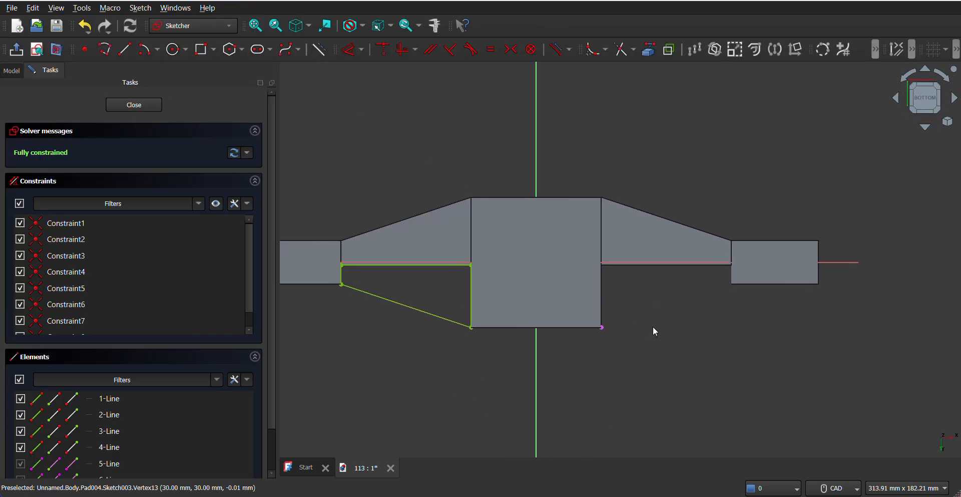
{"action": "scroll", "coordinate": [745, 290], "scroll_direction": "up", "scroll_amount": 2}
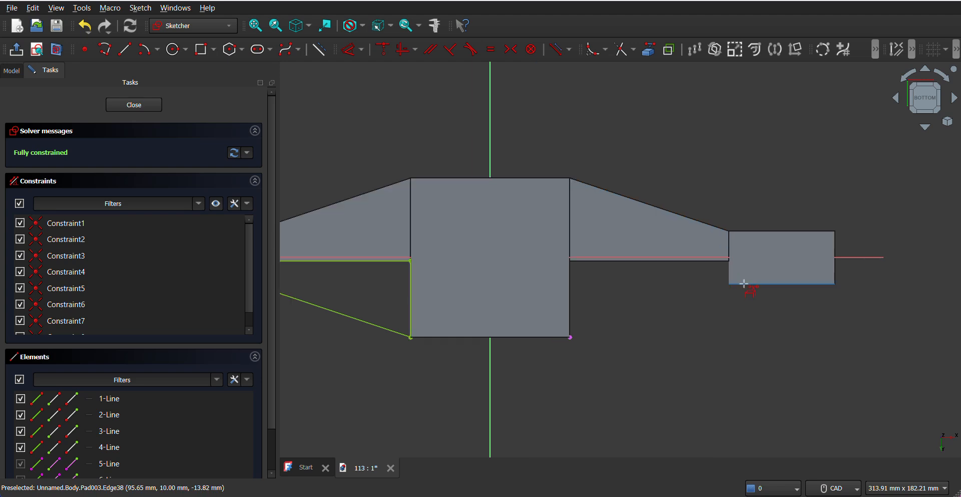
{"action": "left_click", "coordinate": [746, 289]}
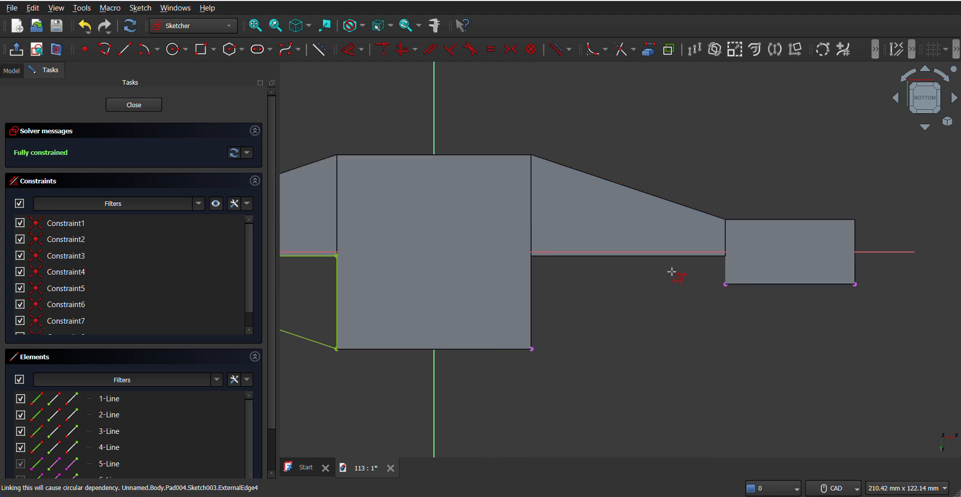
{"action": "left_click", "coordinate": [643, 256]}
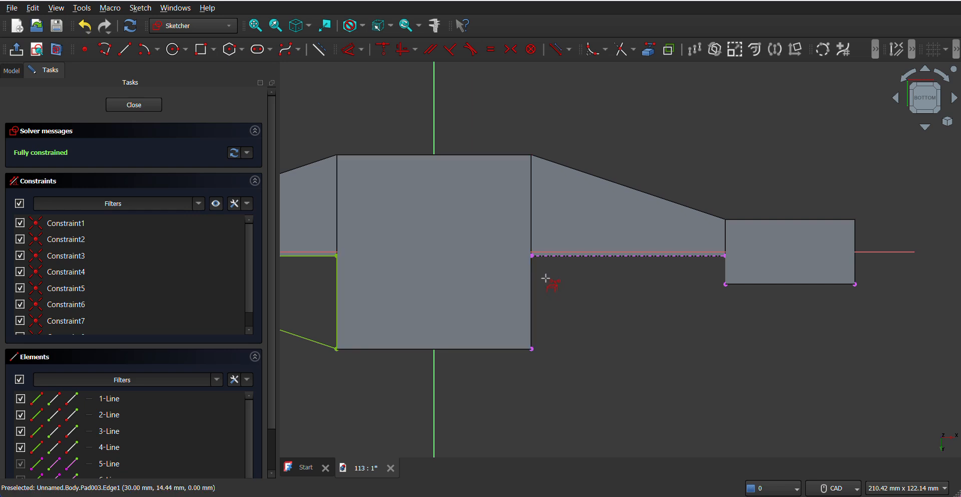
Draw a closed four-sided polyline for the opposite arm's rear plate through the projected middle ring, web and small ring corners, and finish the sketch.
{"action": "left_click", "coordinate": [105, 49]}
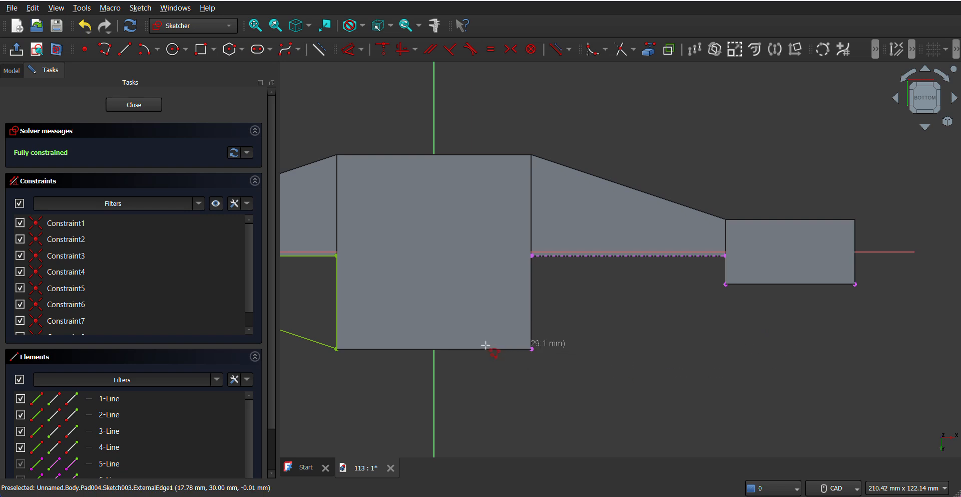
{"action": "left_click", "coordinate": [531, 348]}
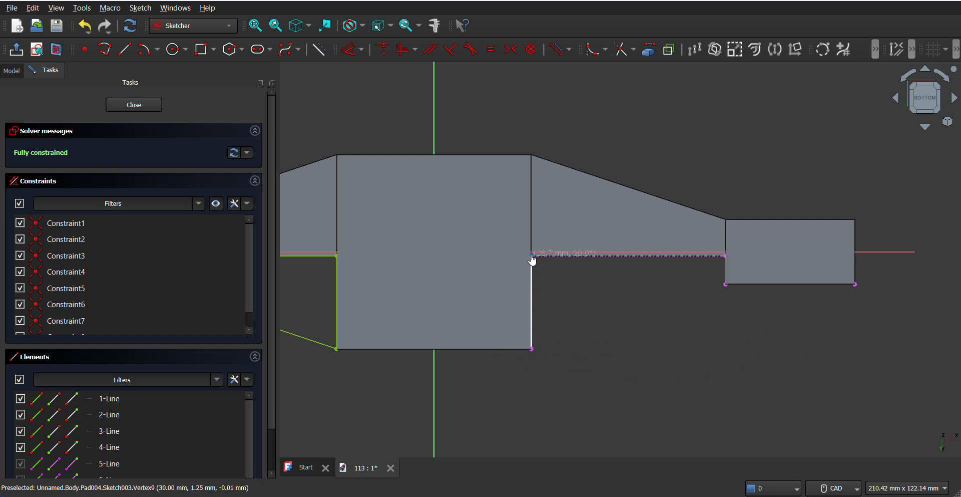
{"action": "left_click", "coordinate": [533, 257]}
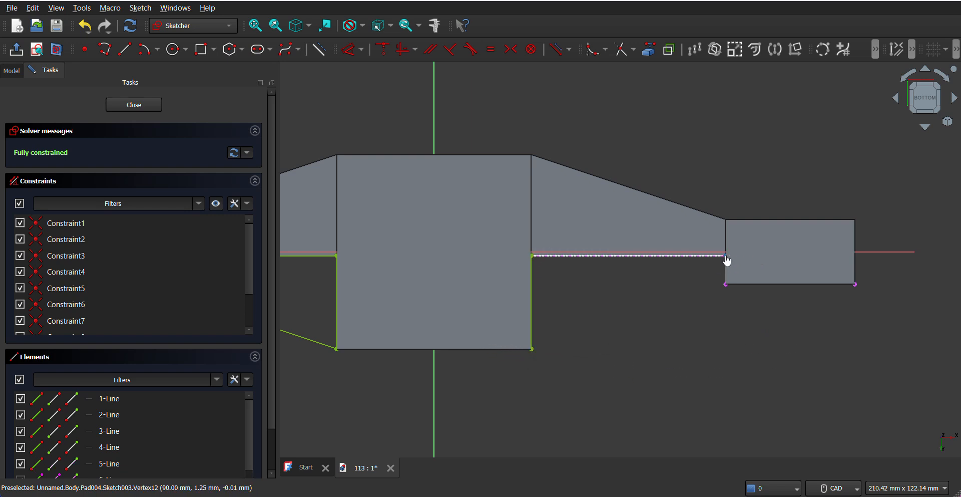
{"action": "left_click", "coordinate": [727, 257]}
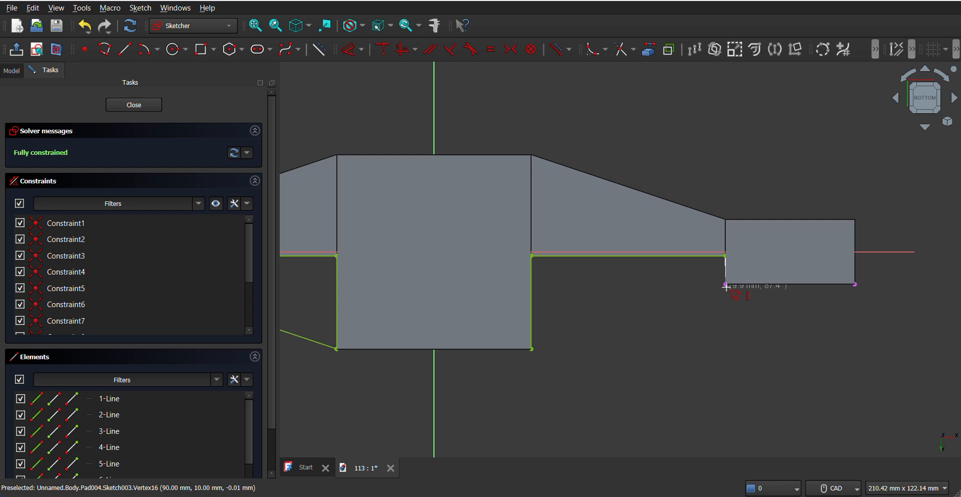
{"action": "left_click", "coordinate": [726, 284]}
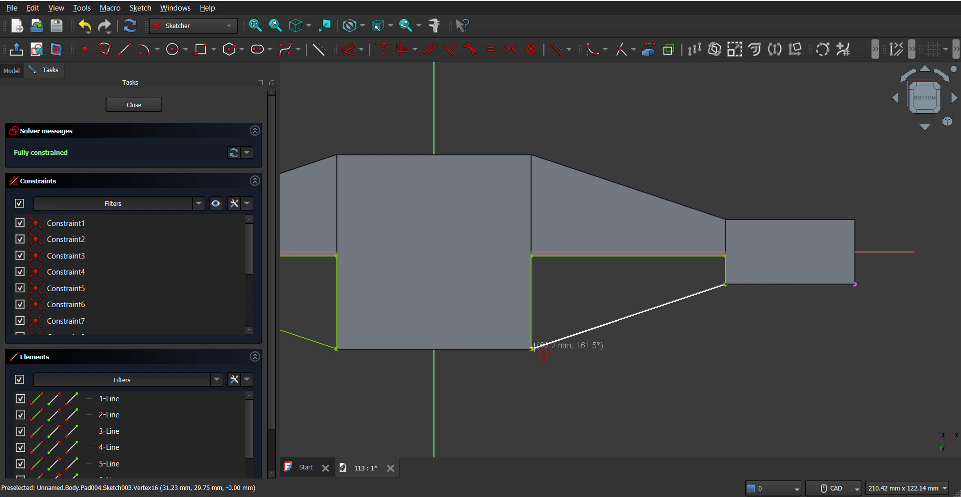
{"action": "left_click", "coordinate": [532, 349]}
{"action": "right_click", "coordinate": [626, 366]}
{"action": "middle_click_drag", "start_coordinate": [503, 304], "coordinate": [527, 329]}
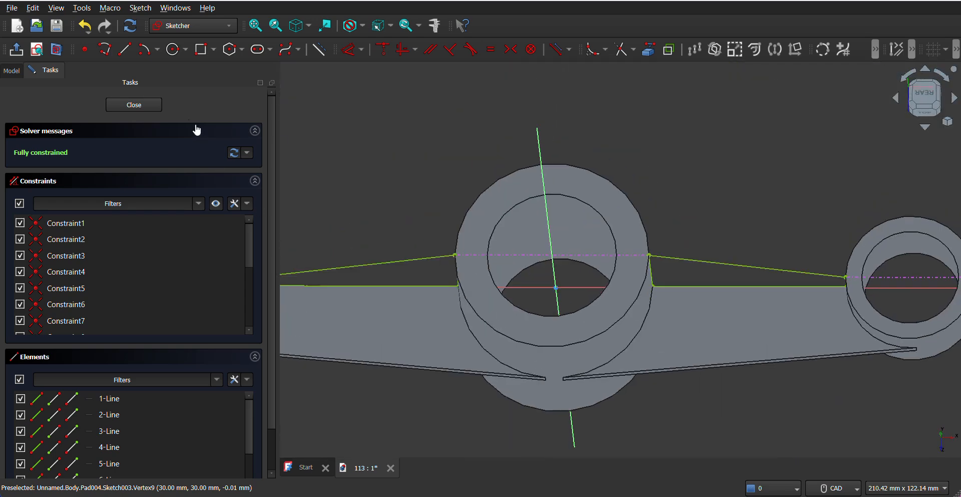
{"action": "left_click", "coordinate": [151, 105]}
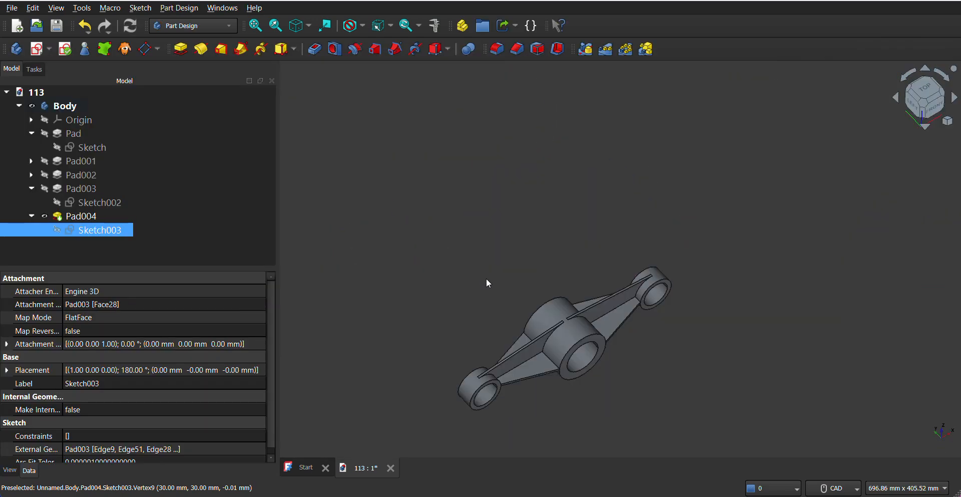
Apply a random colour to the whole Body and clear the selection.
{"action": "middle_click_drag", "start_coordinate": [581, 300], "coordinate": [596, 282]}
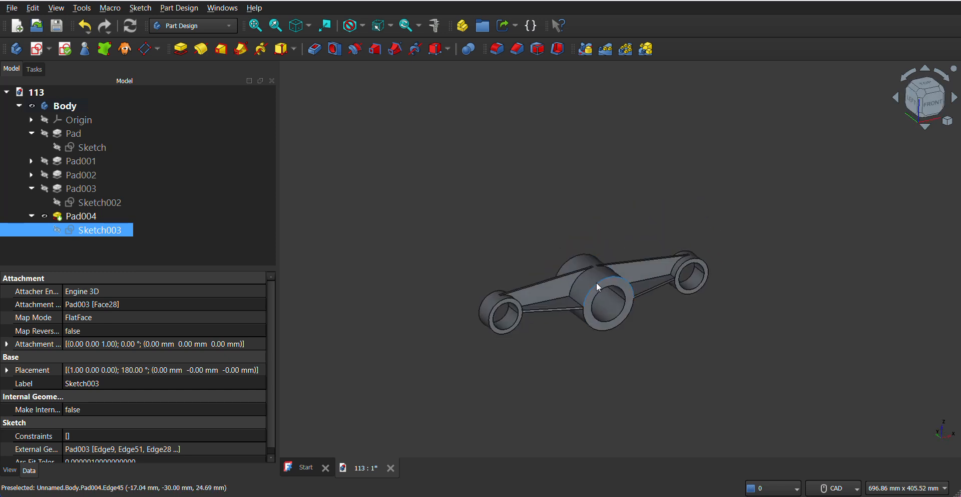
{"action": "scroll", "coordinate": [596, 282], "scroll_direction": "up", "scroll_amount": 3}
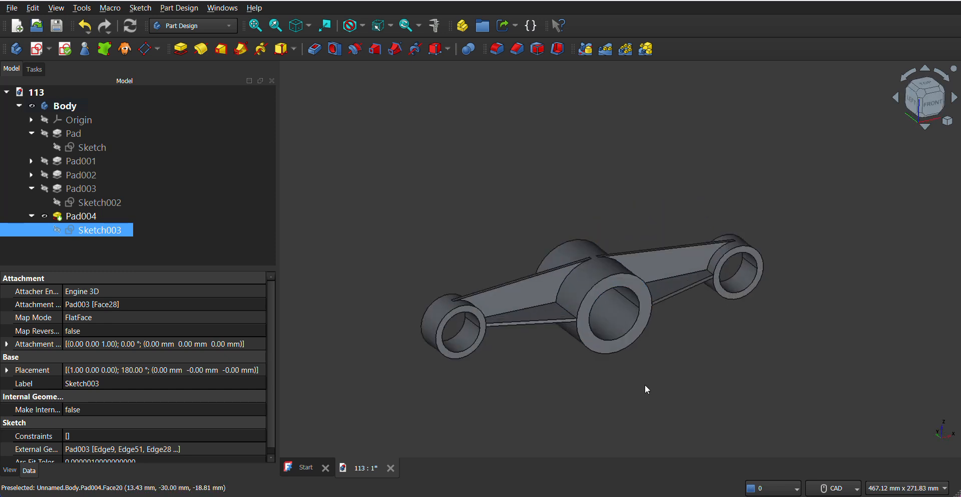
{"action": "middle_click_drag", "start_coordinate": [629, 378], "coordinate": [602, 406]}
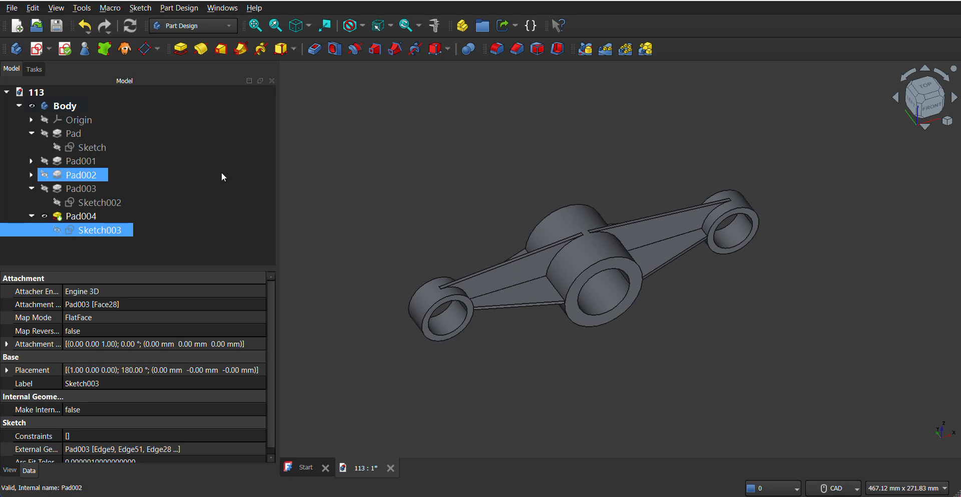
{"action": "left_click", "coordinate": [56, 107]}
{"action": "right_click", "coordinate": [56, 109]}
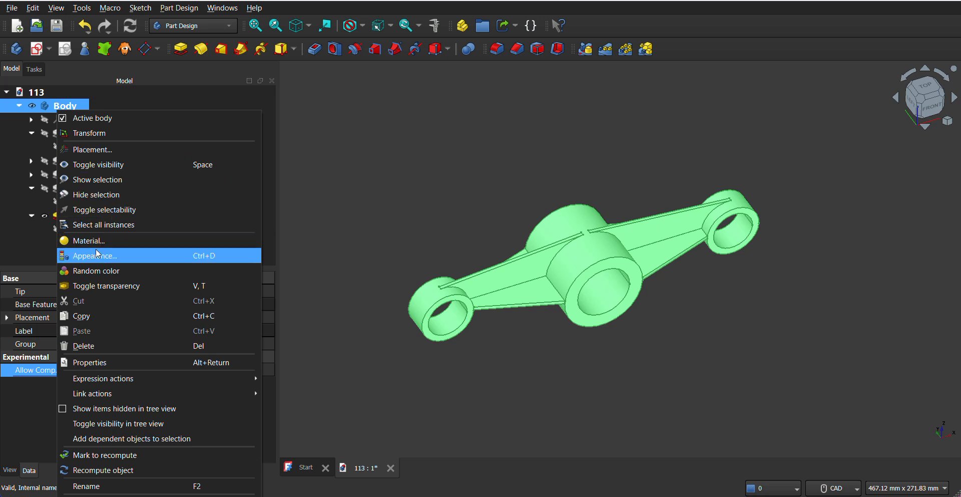
{"action": "left_click", "coordinate": [94, 270]}
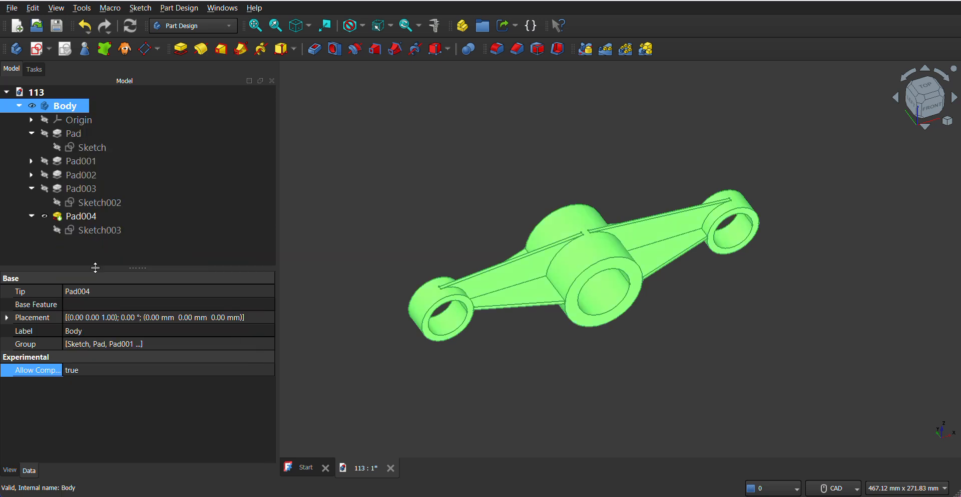
{"action": "left_click", "coordinate": [368, 178]}
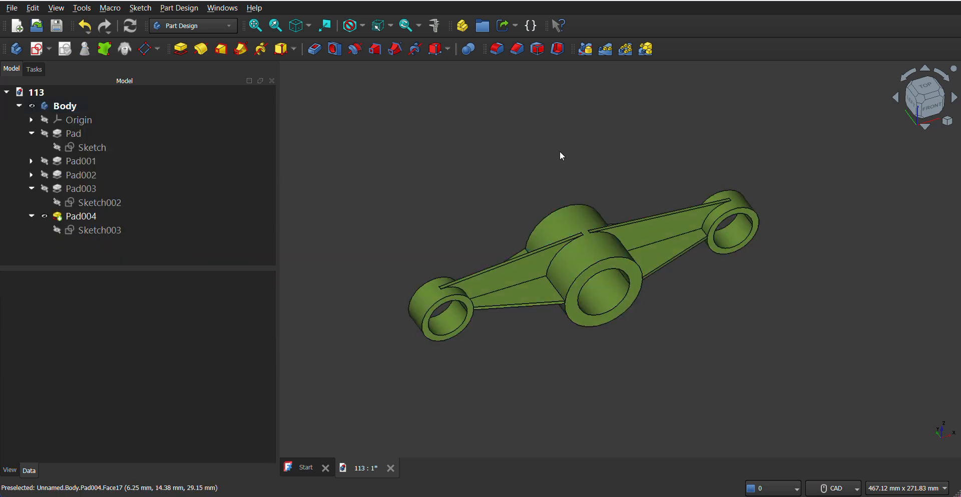